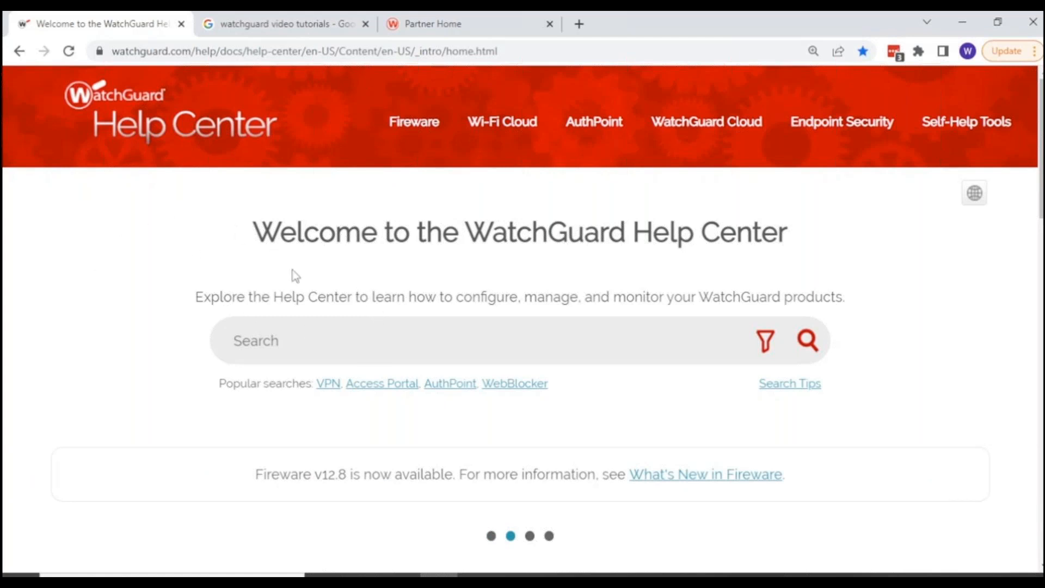
Open the Access Points topic in the WatchGuard Cloud help section of the Help Center.
scroll(361, 299, "down", 5)
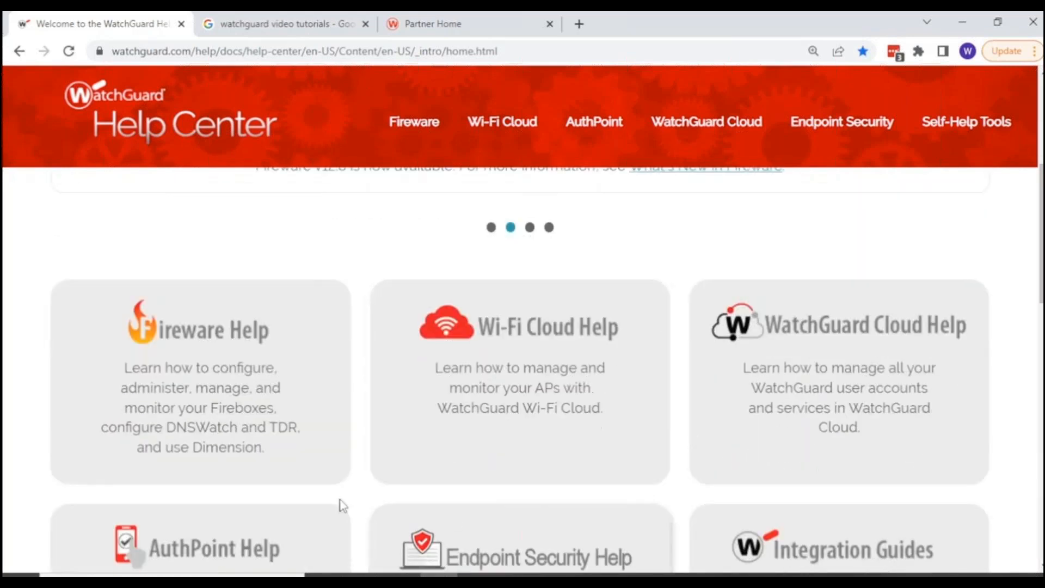
scroll(392, 479, "down", 3)
scroll(392, 481, "up", 1)
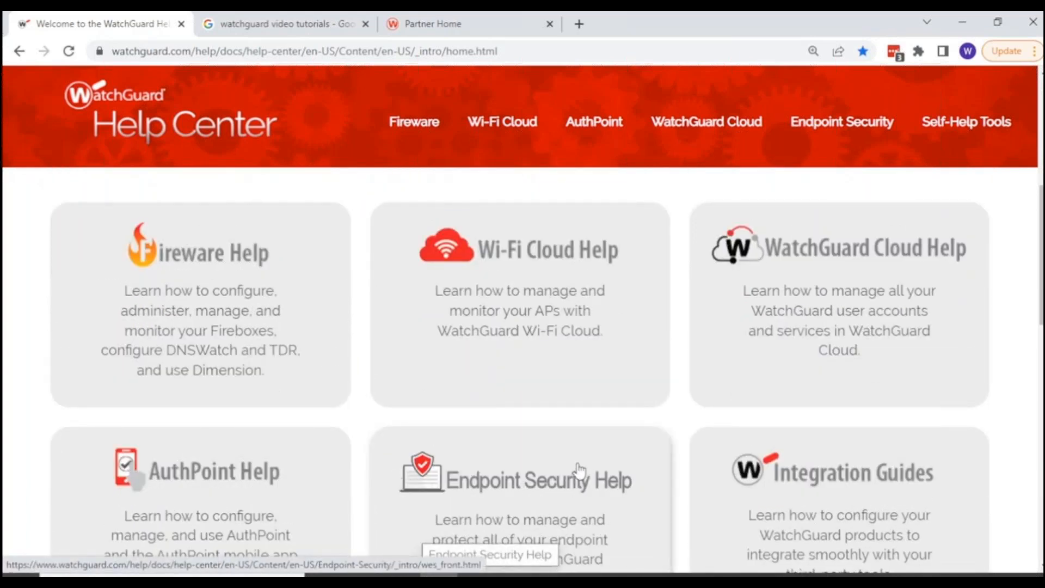
scroll(576, 467, "up", 1)
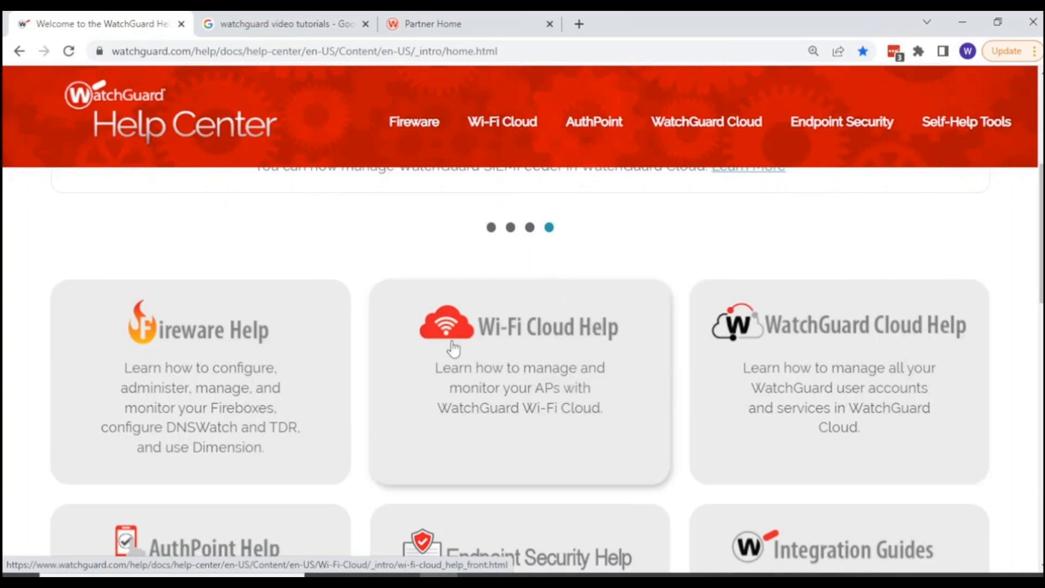
left_click(820, 382)
scroll(821, 384, "down", 5)
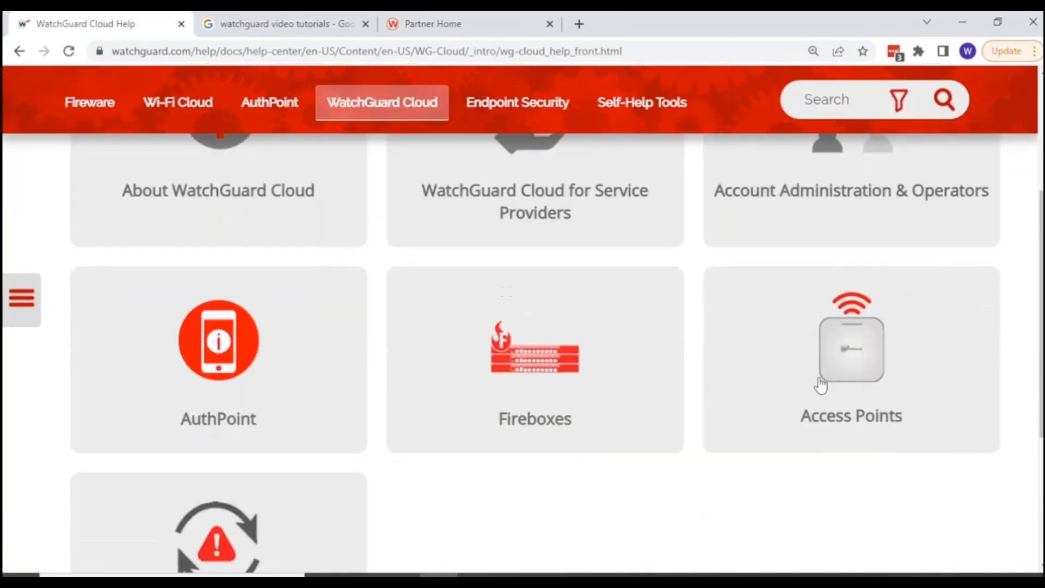
left_click(852, 377)
Review the Wi-Fi in WatchGuard Cloud help page, including the supported access point models and getting-started links.
scroll(335, 433, "down", 4)
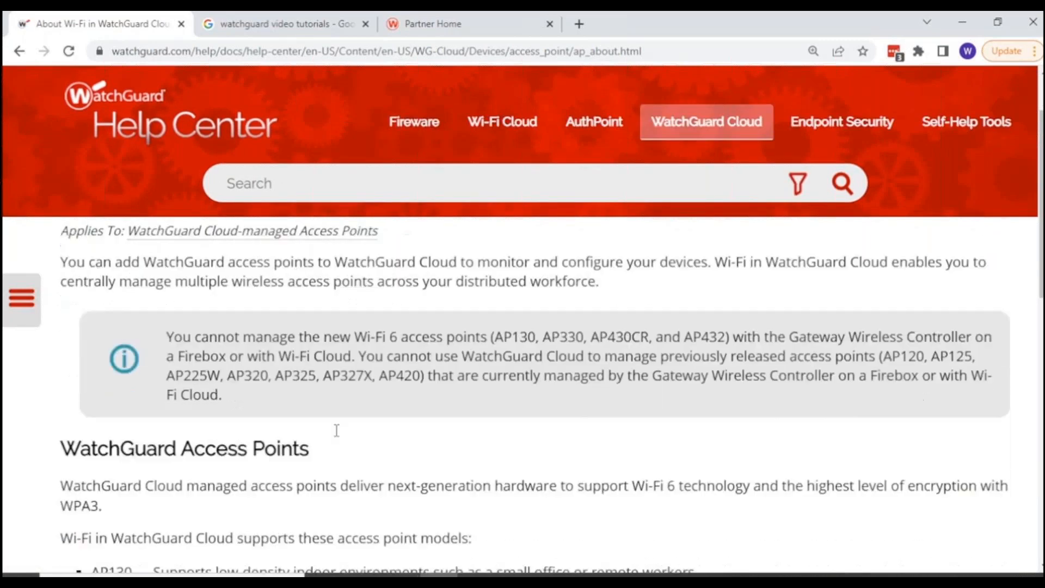
scroll(335, 435, "down", 5)
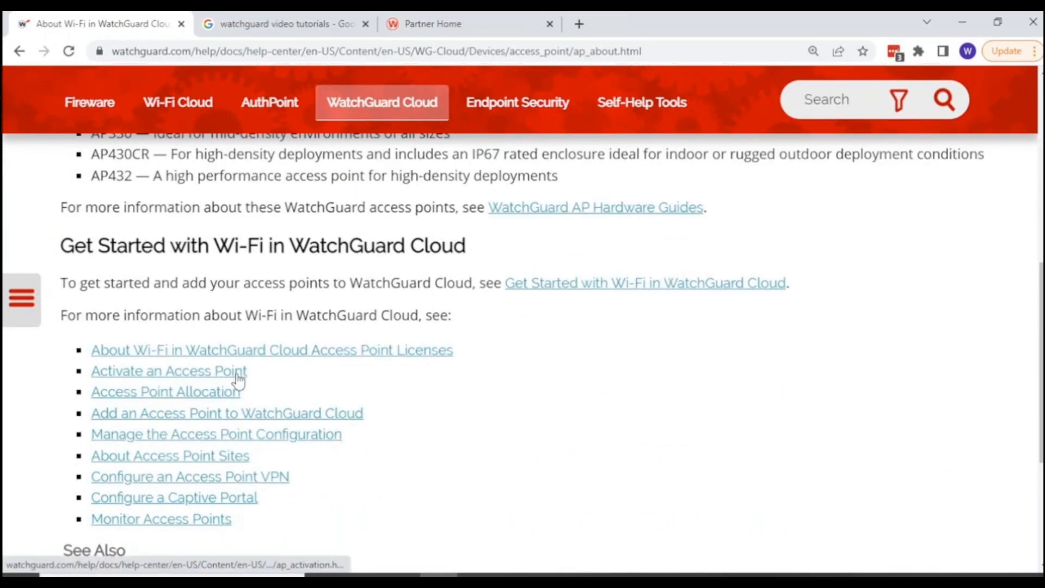
scroll(277, 393, "down", 3)
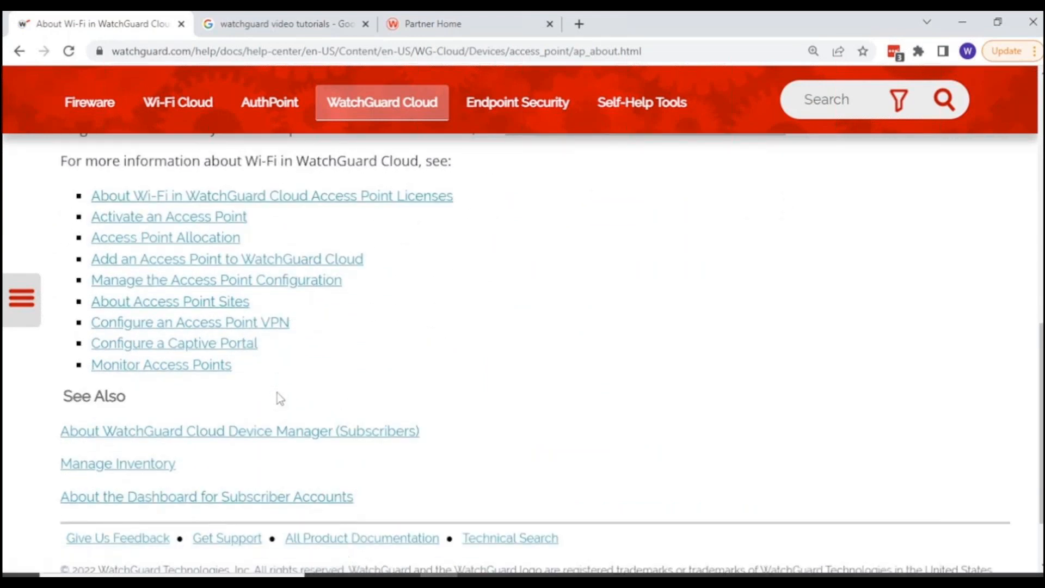
scroll(277, 393, "up", 12)
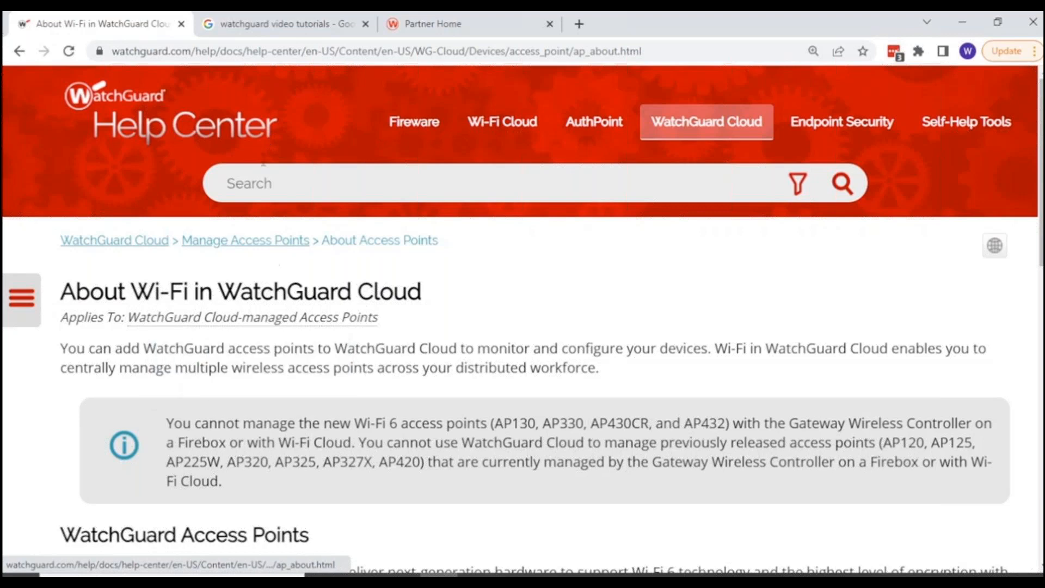
Open WatchGuard's Video Tutorials page from the Google results and filter the videos by Wi-Fi in WatchGuard Cloud.
left_click(246, 32)
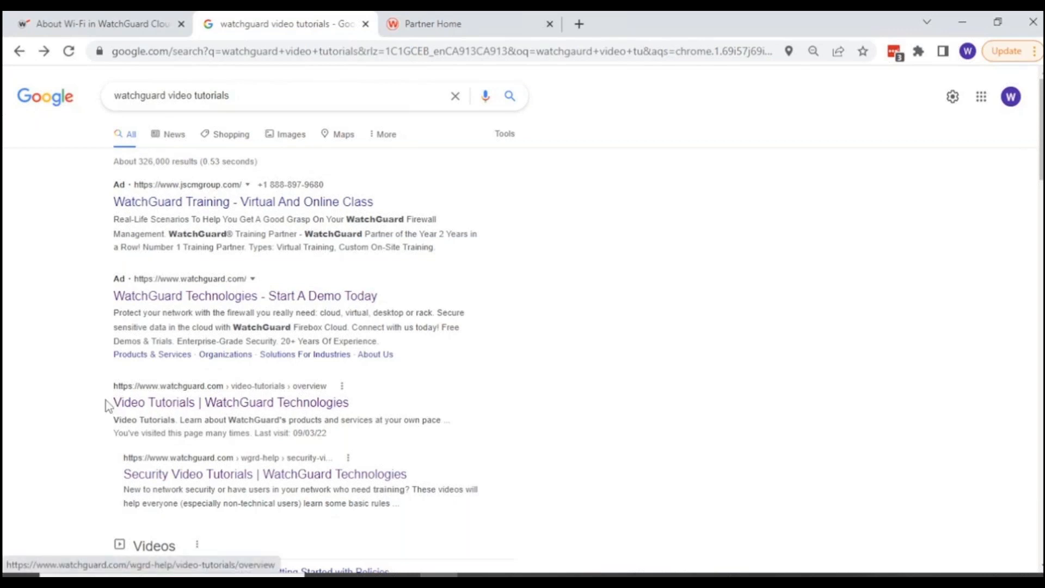
left_click(143, 408)
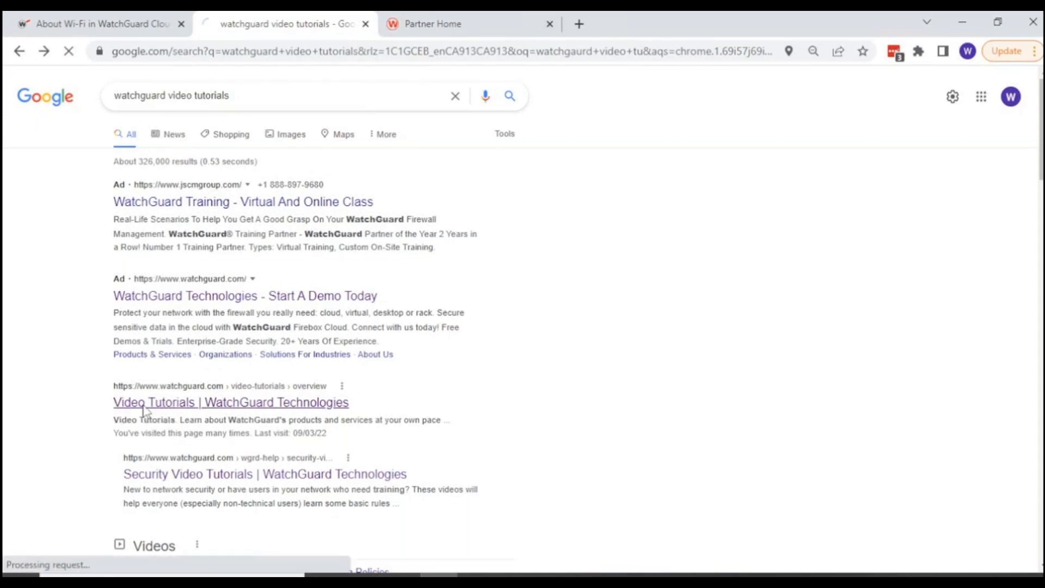
scroll(290, 384, "down", 3)
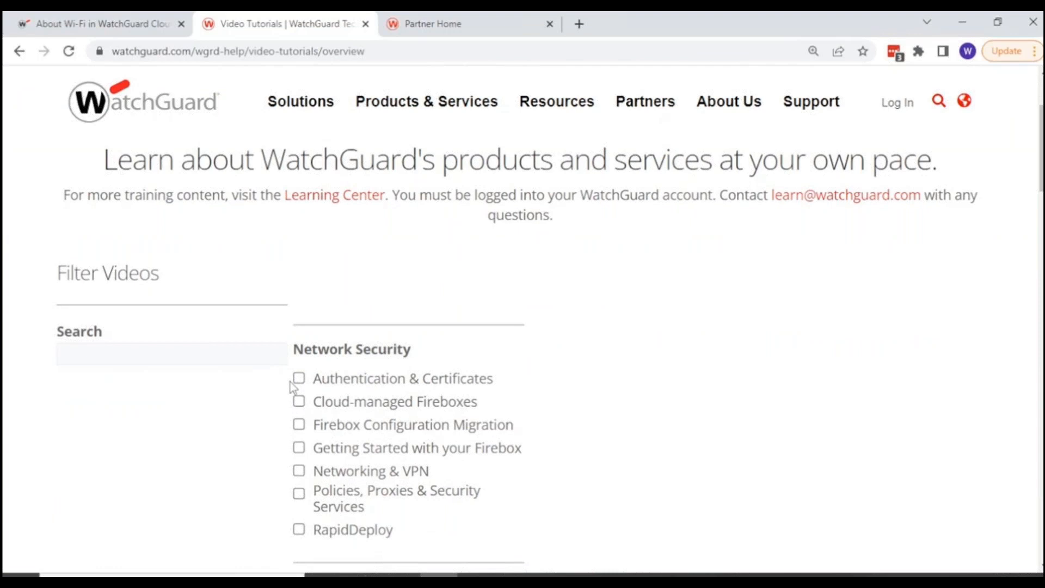
scroll(369, 419, "down", 2)
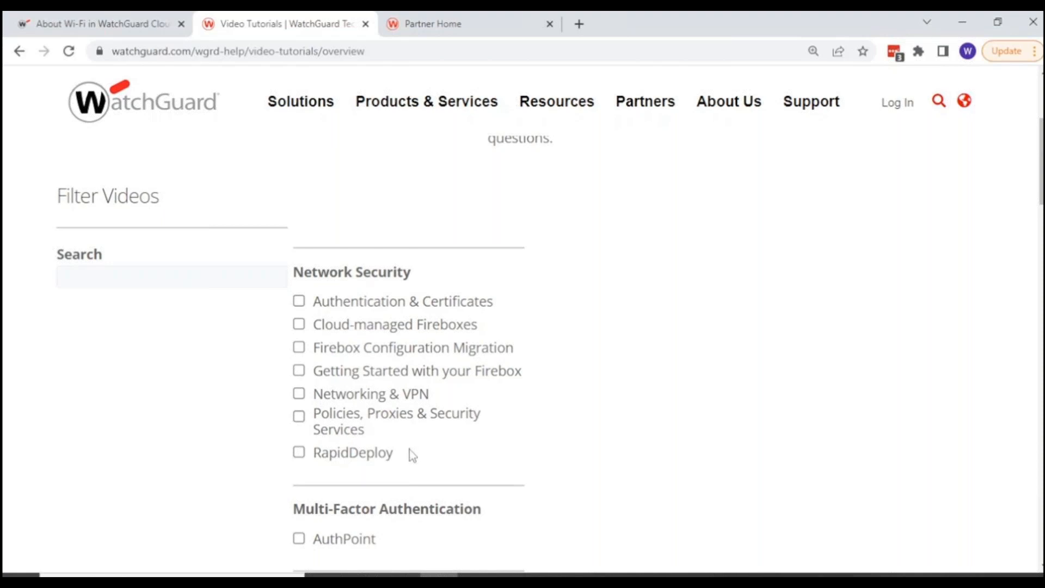
scroll(398, 446, "down", 2)
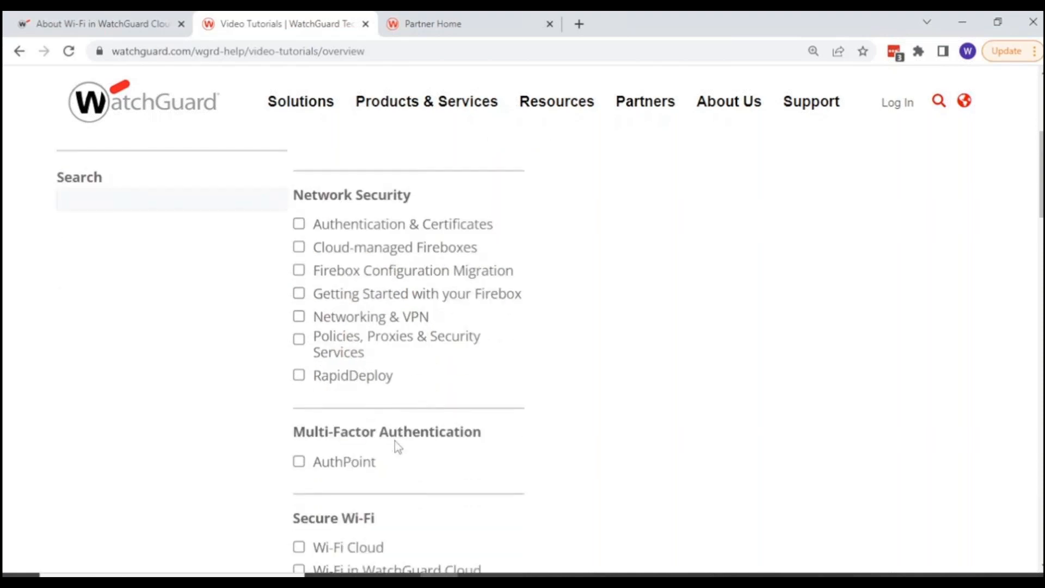
scroll(396, 444, "down", 4)
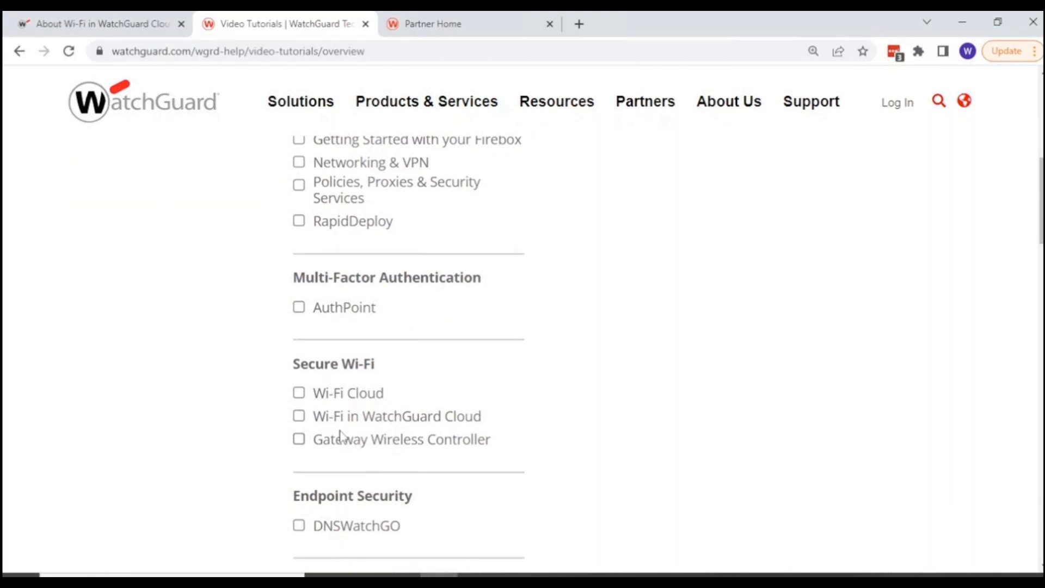
left_click(301, 420)
scroll(414, 420, "down", 8)
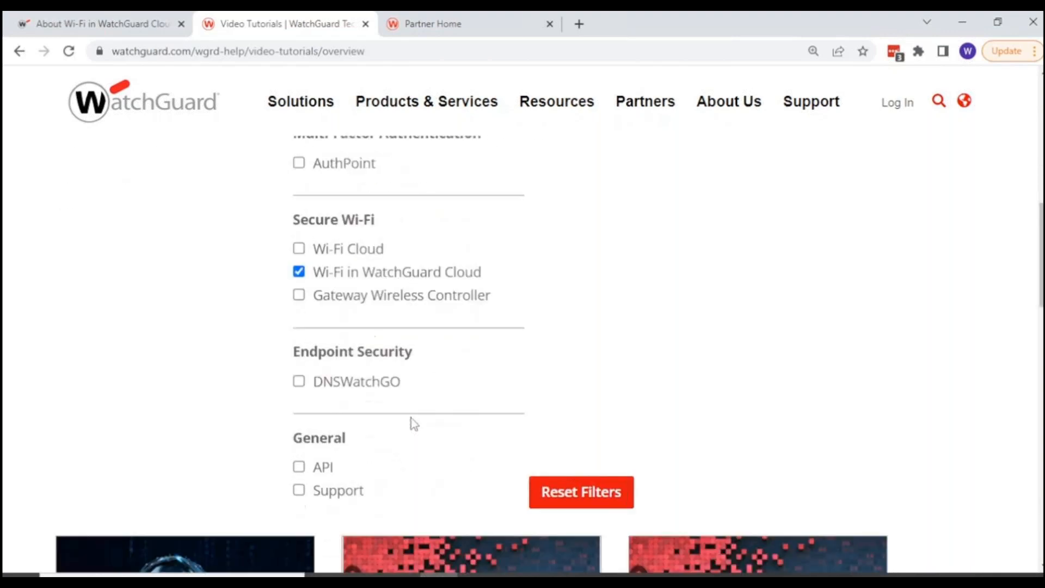
scroll(411, 418, "down", 10)
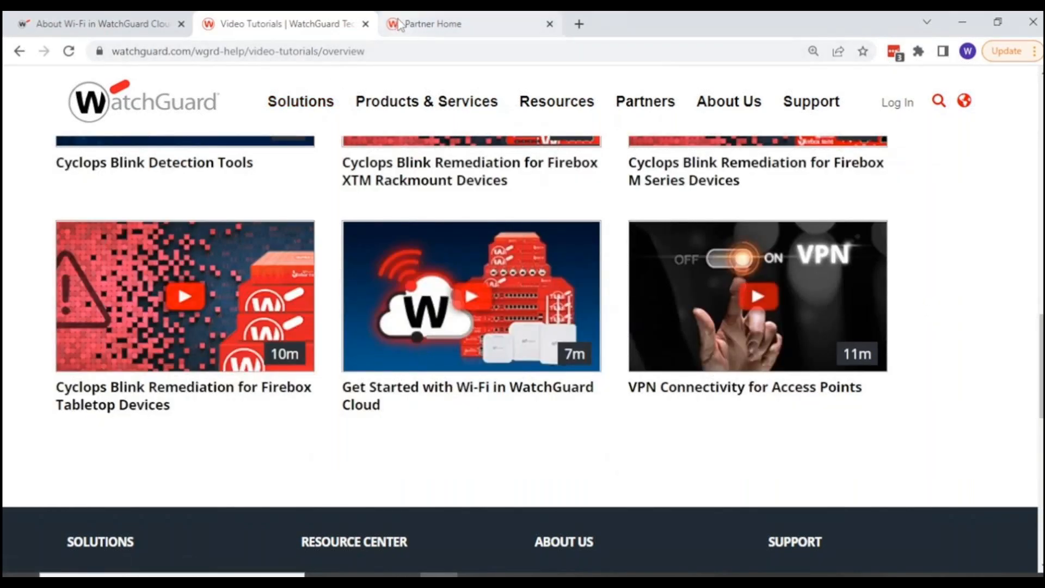
Switch to the WatchGuard Partner Portal and go to its Support Center.
left_click(399, 24)
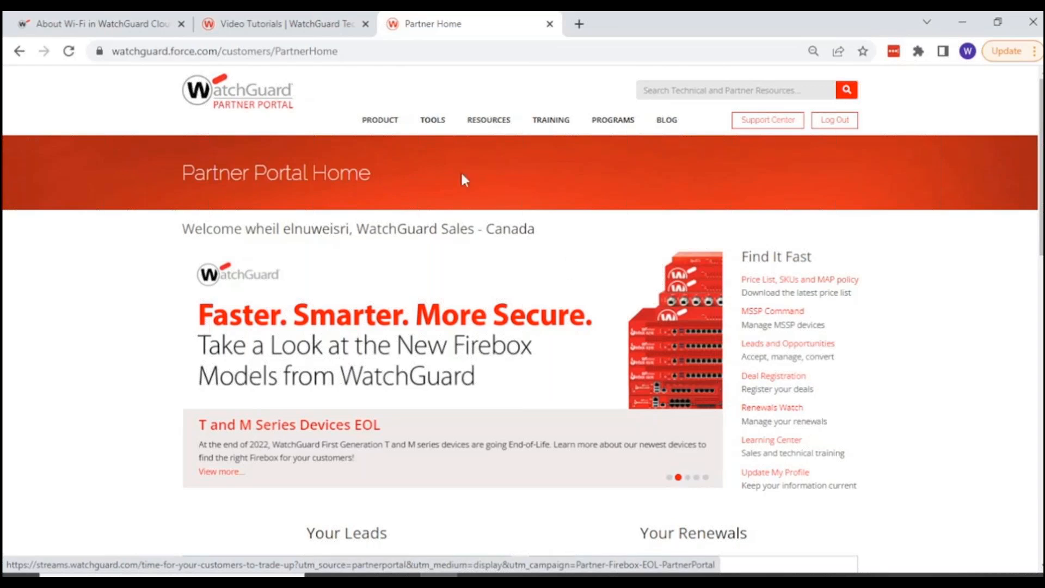
mouse_move(369, 124)
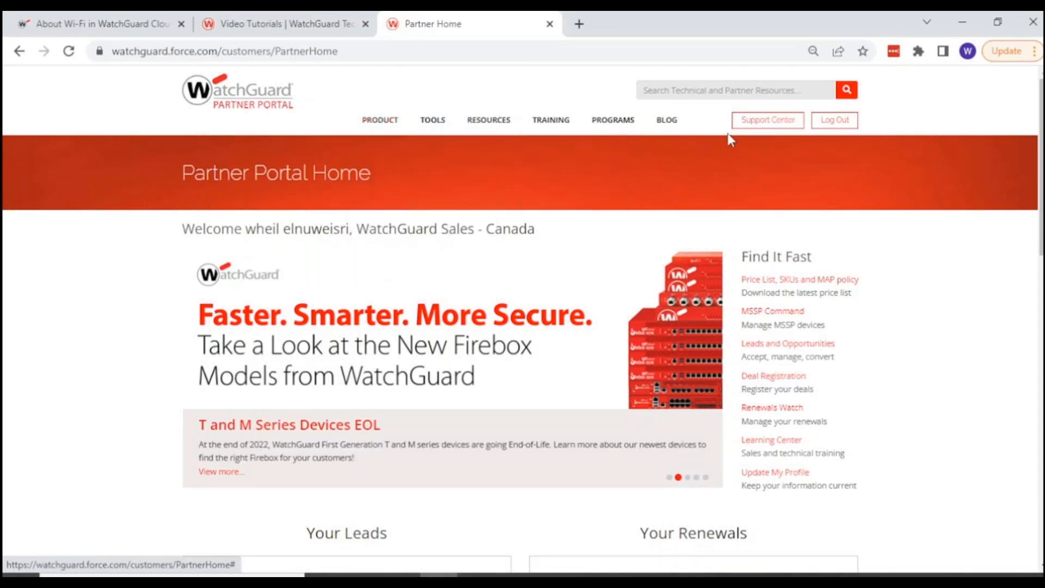
left_click(760, 123)
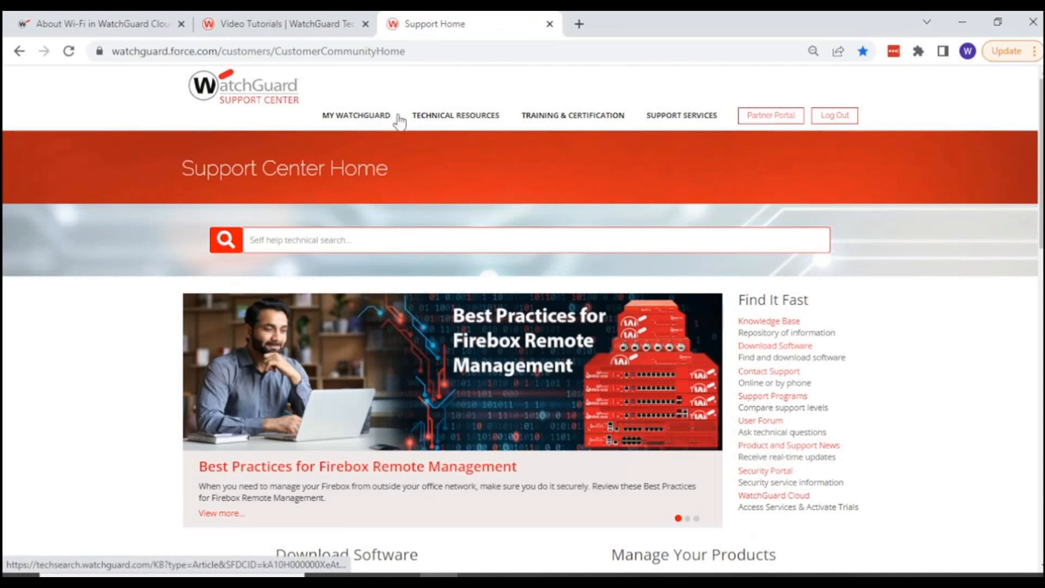
Open Manage Products from the Support Center and log in with the saved account credentials.
mouse_move(361, 119)
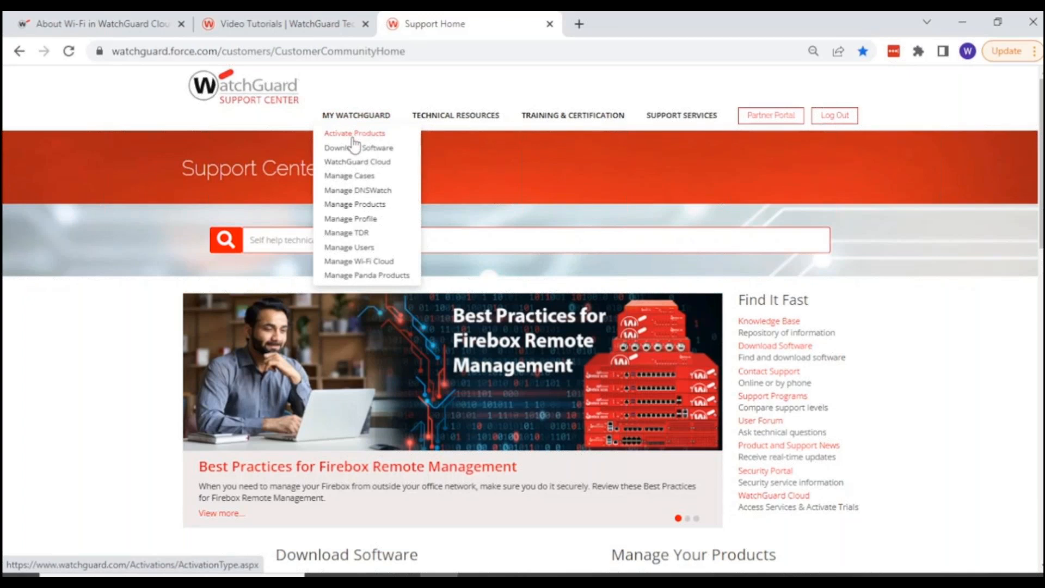
left_click(338, 206)
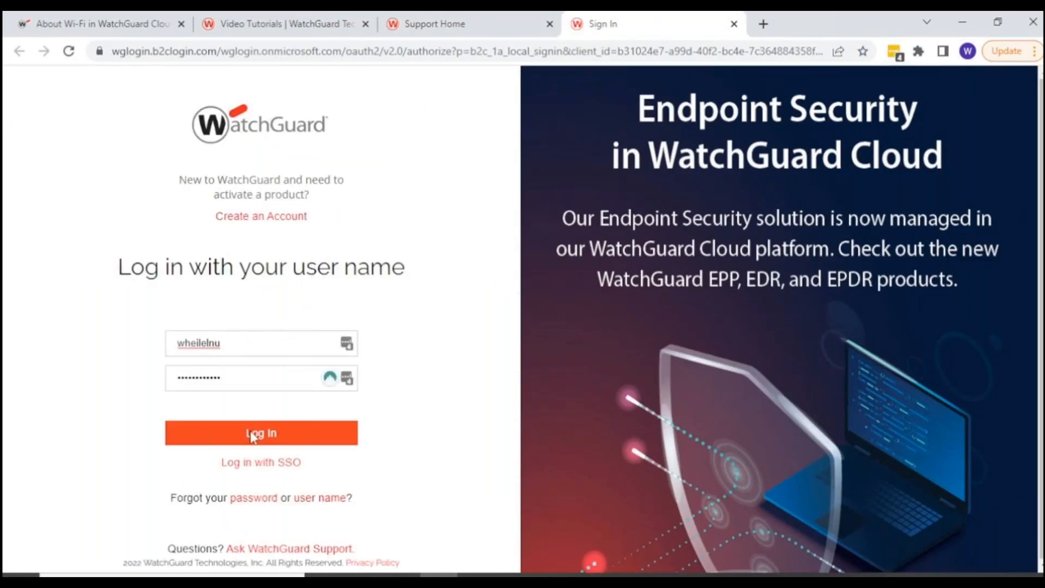
left_click(252, 434)
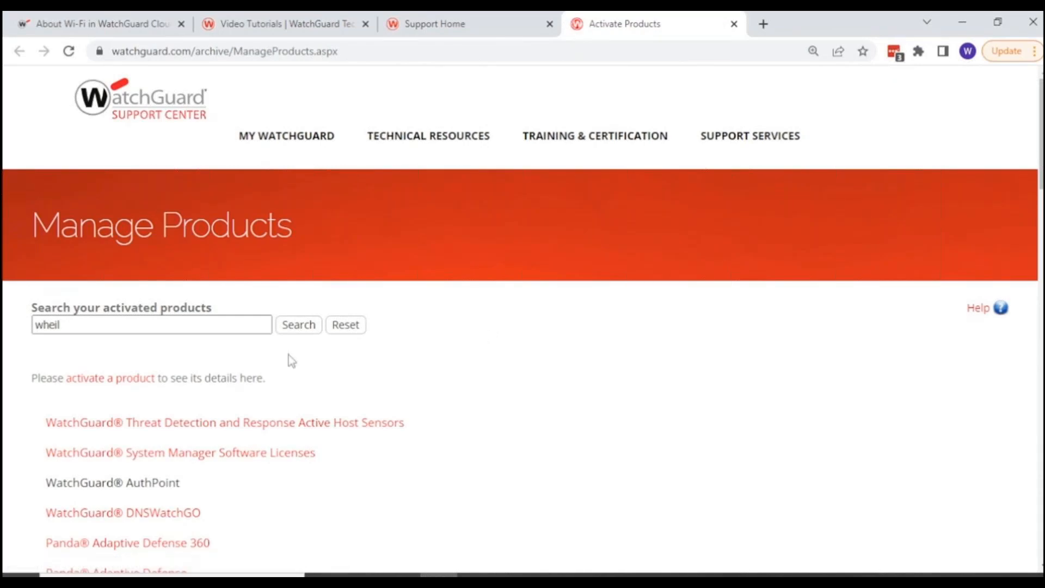
Find the AP130 access point in the activated products list and open its product details.
scroll(161, 324, "down", 10)
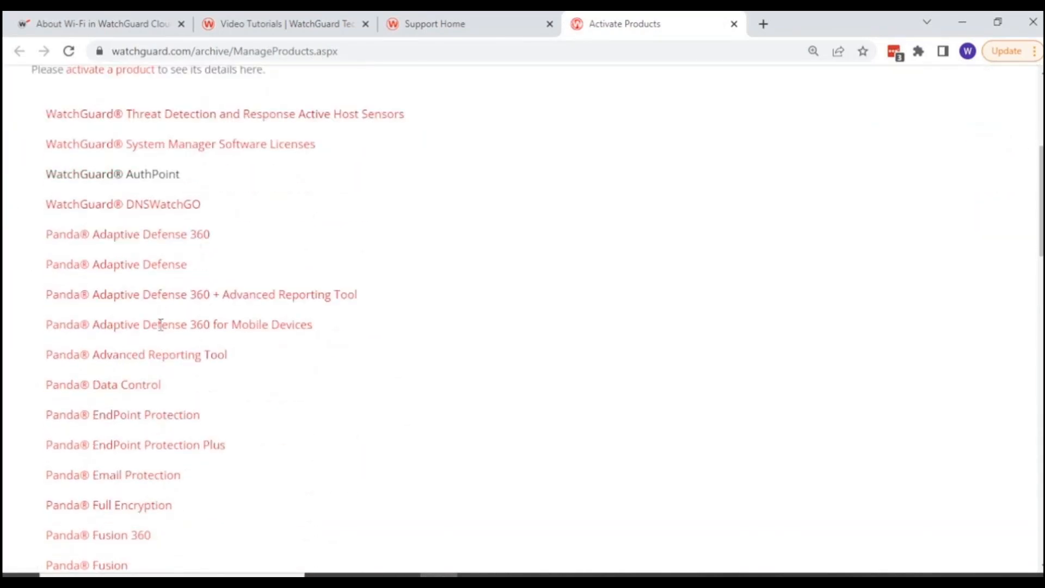
scroll(162, 330, "down", 4)
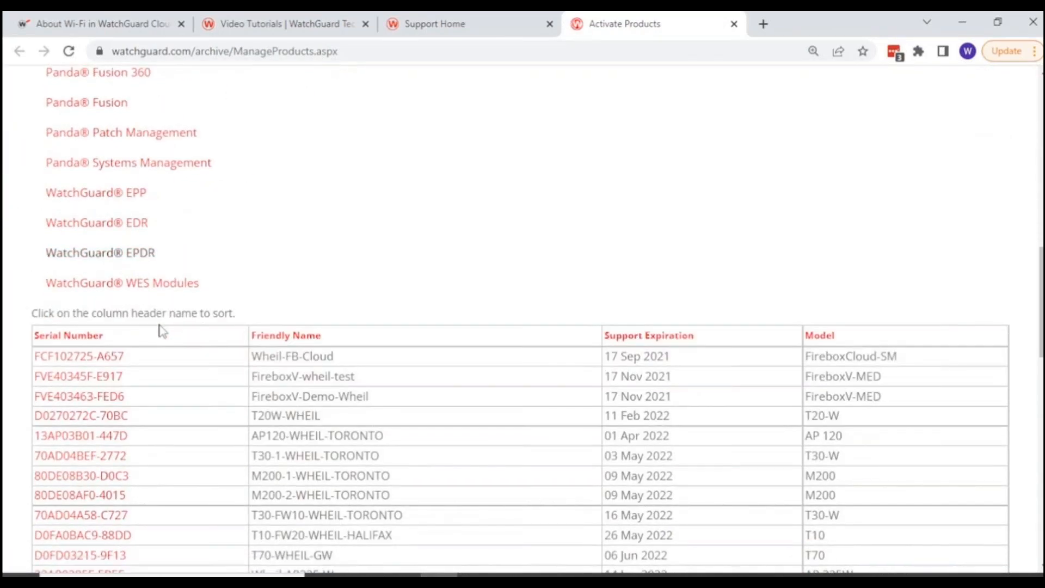
scroll(162, 330, "down", 3)
scroll(162, 331, "down", 3)
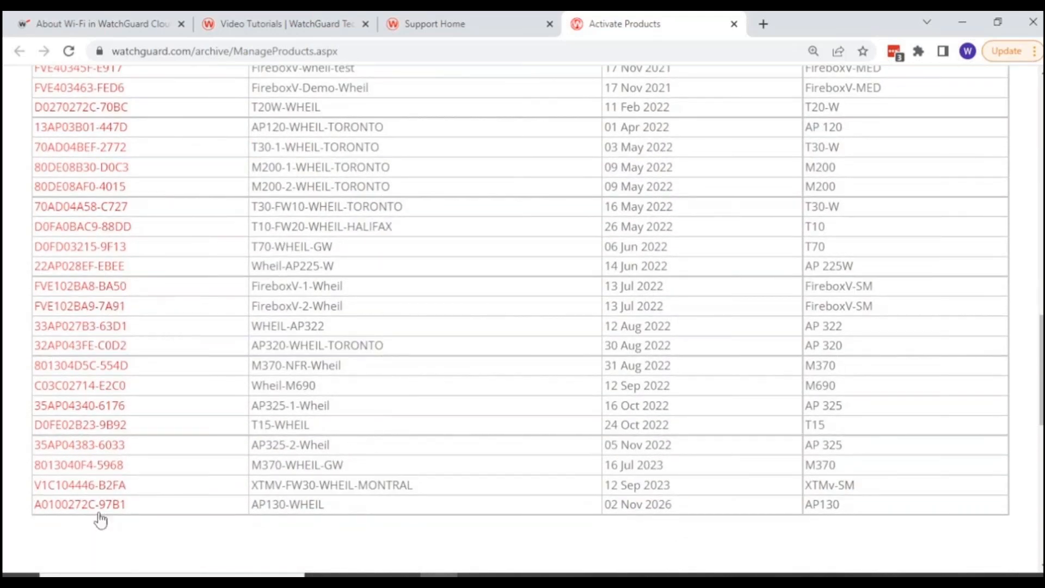
scroll(101, 517, "down", 2)
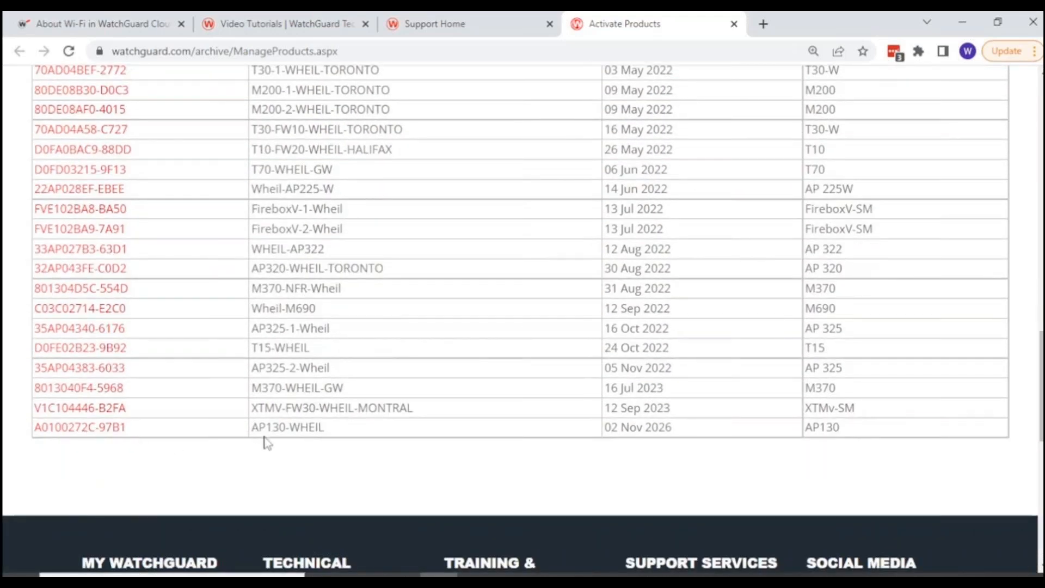
left_click(45, 427)
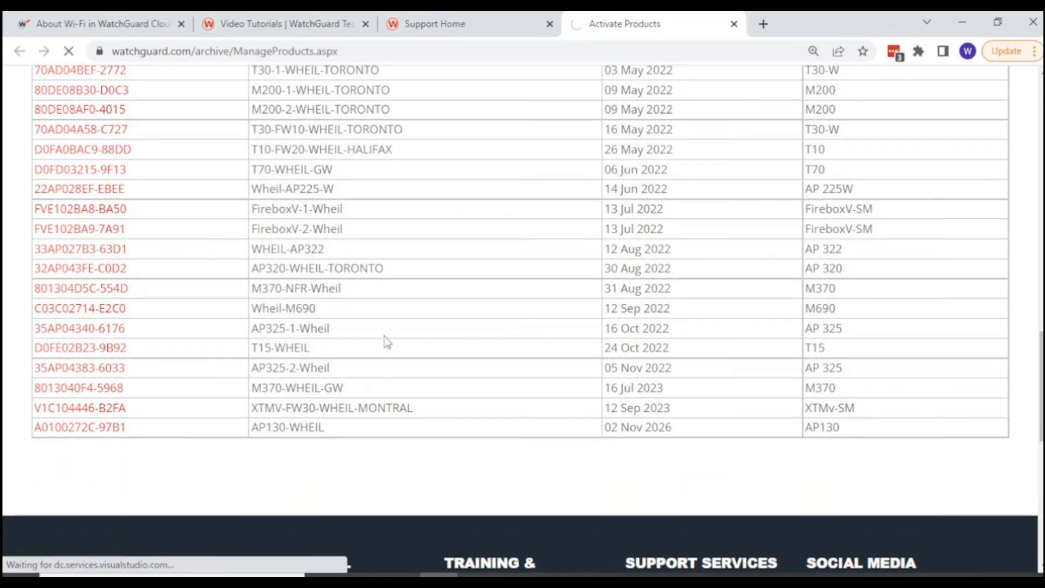
Examine the AP130's services and upgrades, then view its feature key and close it.
scroll(384, 342, "down", 3)
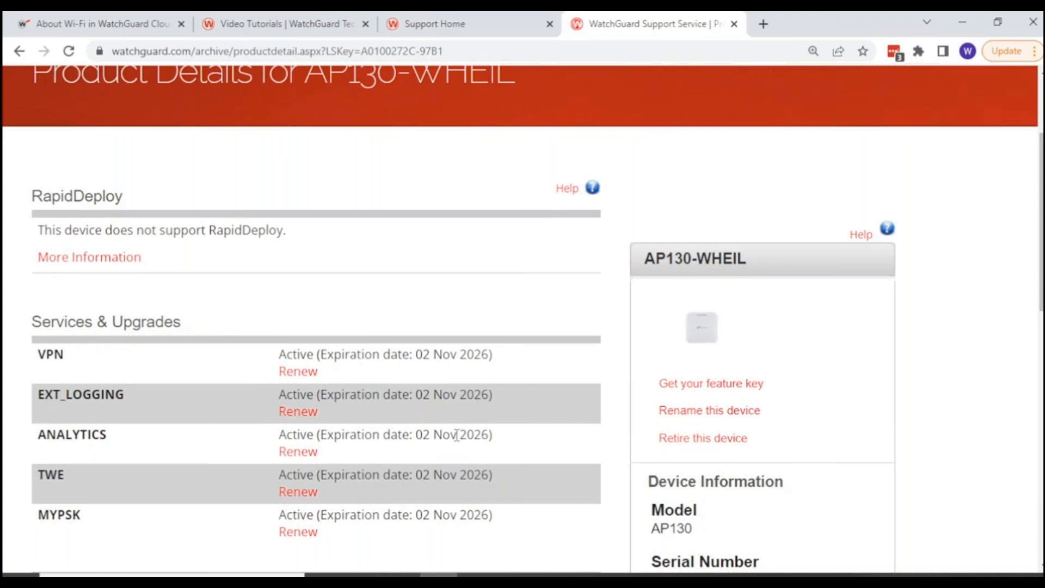
scroll(457, 435, "down", 3)
scroll(457, 434, "up", 1)
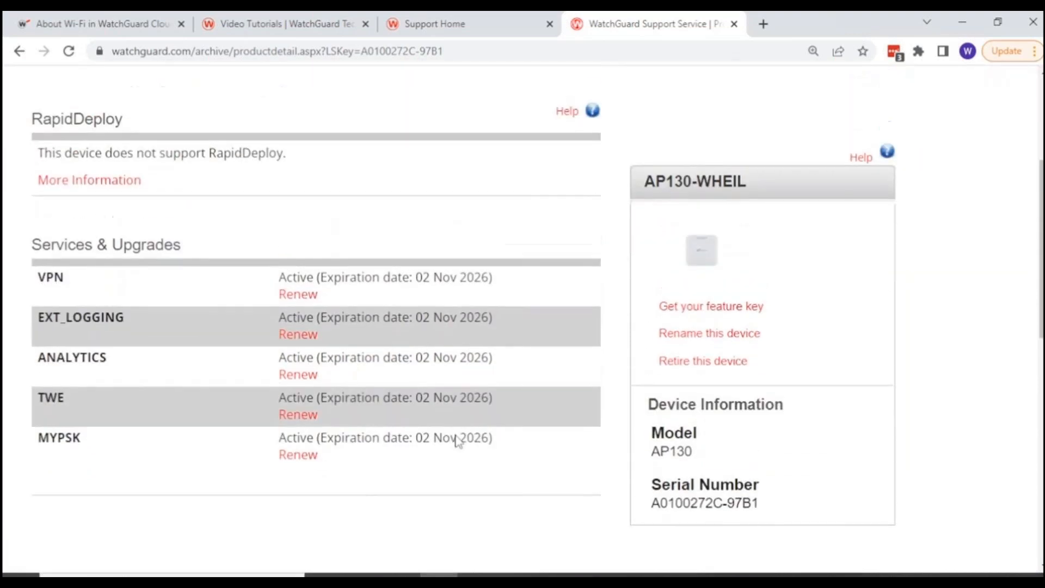
left_click(693, 308)
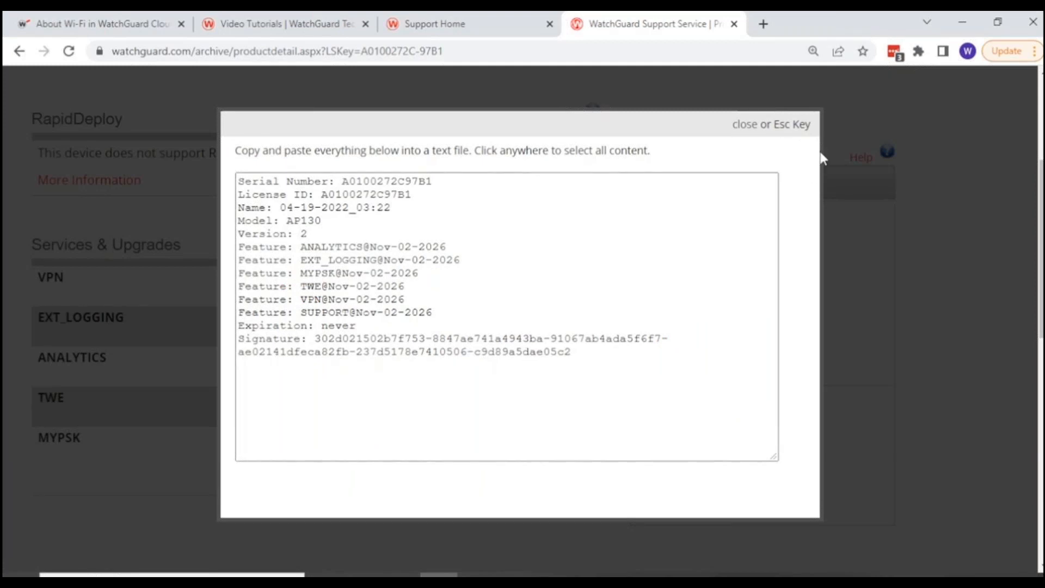
left_click(742, 126)
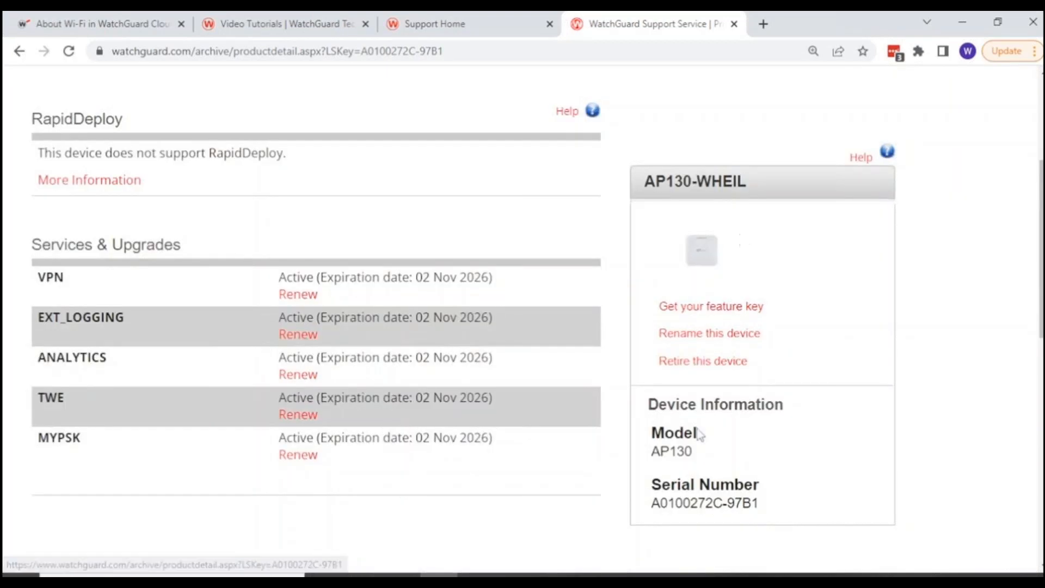
scroll(433, 455, "up", 2)
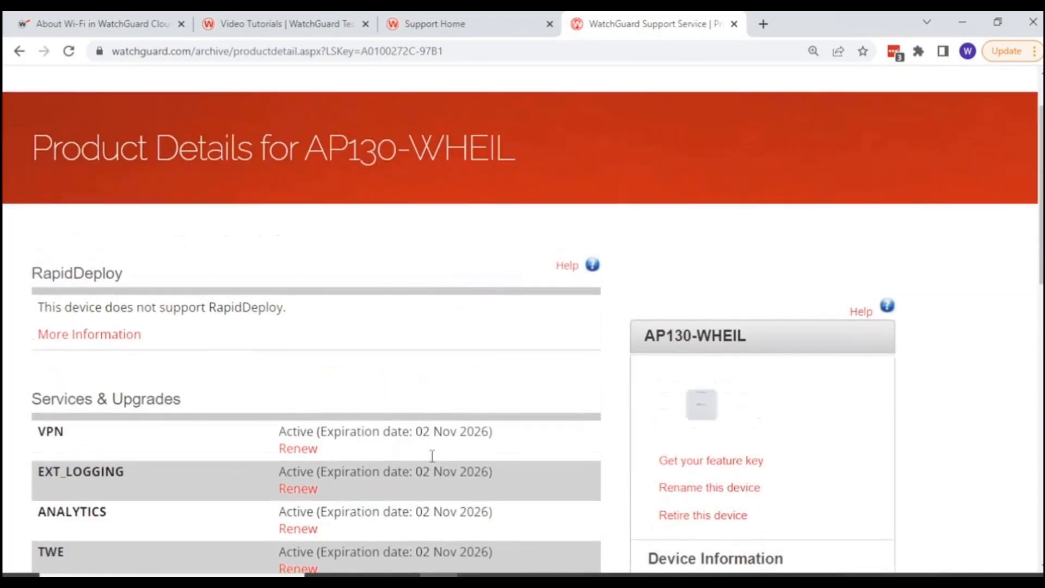
Open WatchGuard Cloud from the Support Center and close the browser tabs with the Wi-Fi help and Video Tutorials pages.
left_click(449, 35)
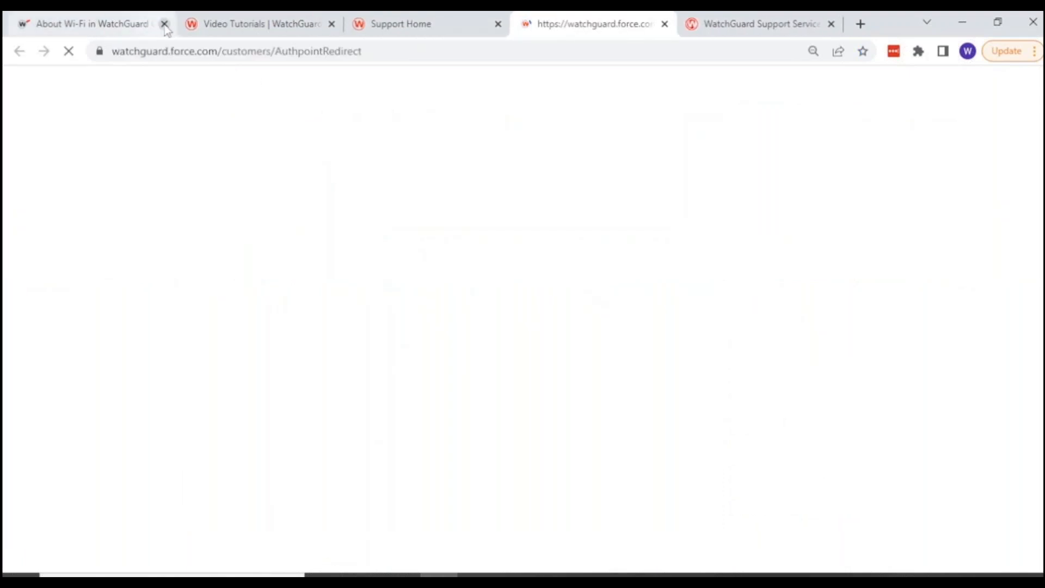
left_click(162, 24)
left_click(163, 24)
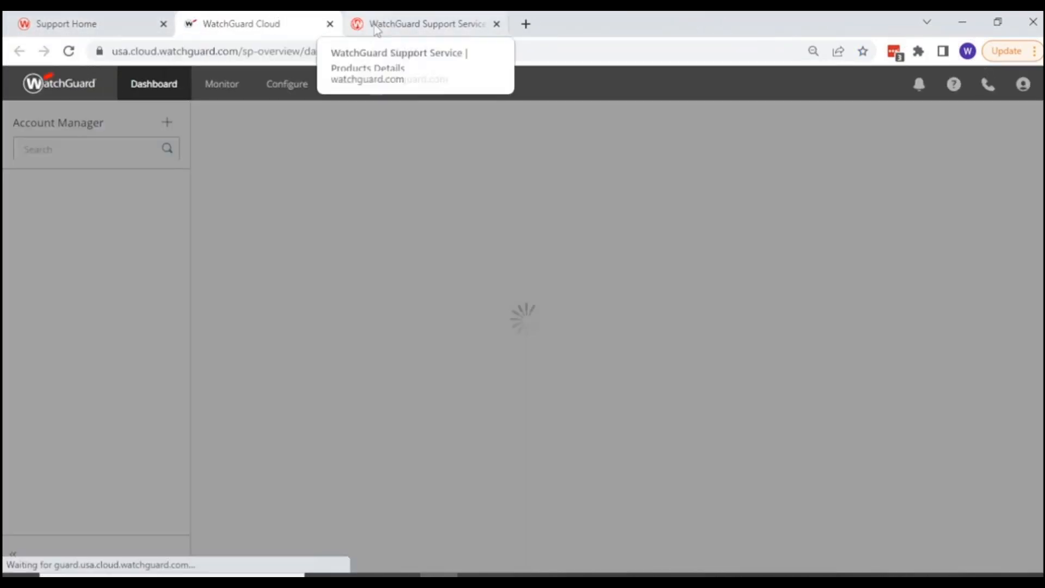
left_click(419, 24)
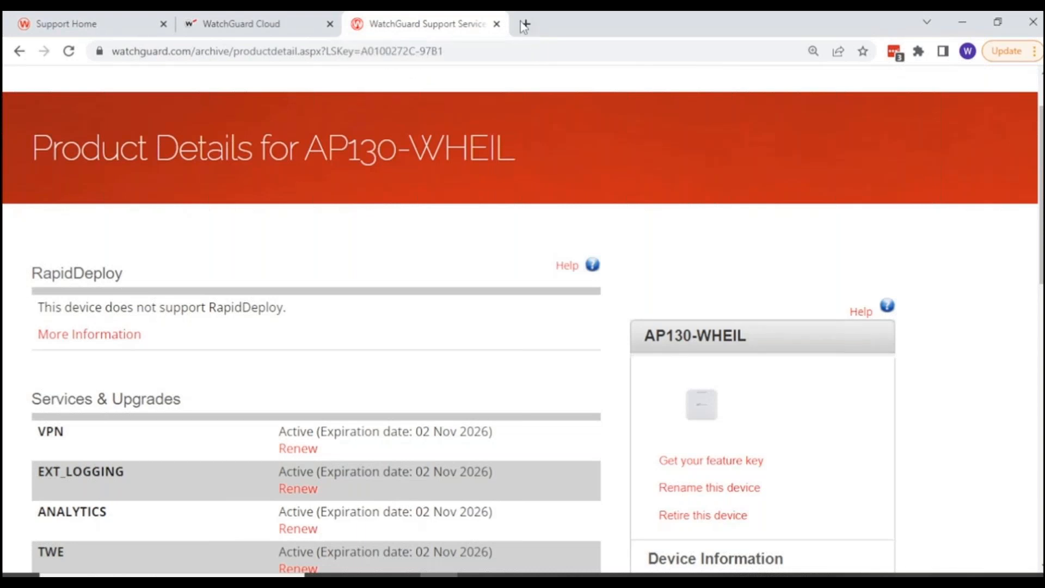
Close the AP130 product details page and open the list of unallocated access points in the WatchGuard Cloud inventory.
left_click(496, 24)
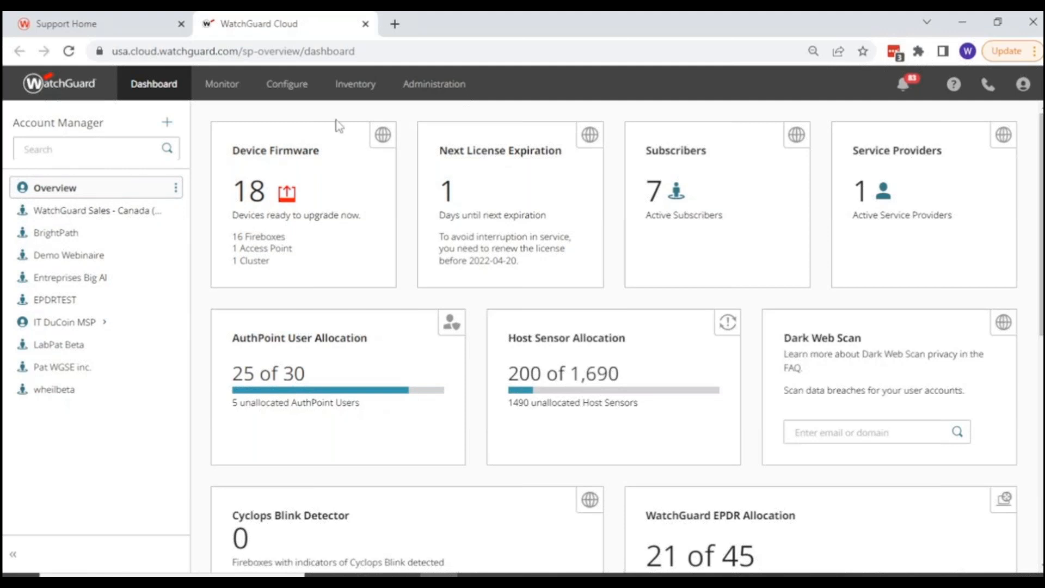
left_click(355, 87)
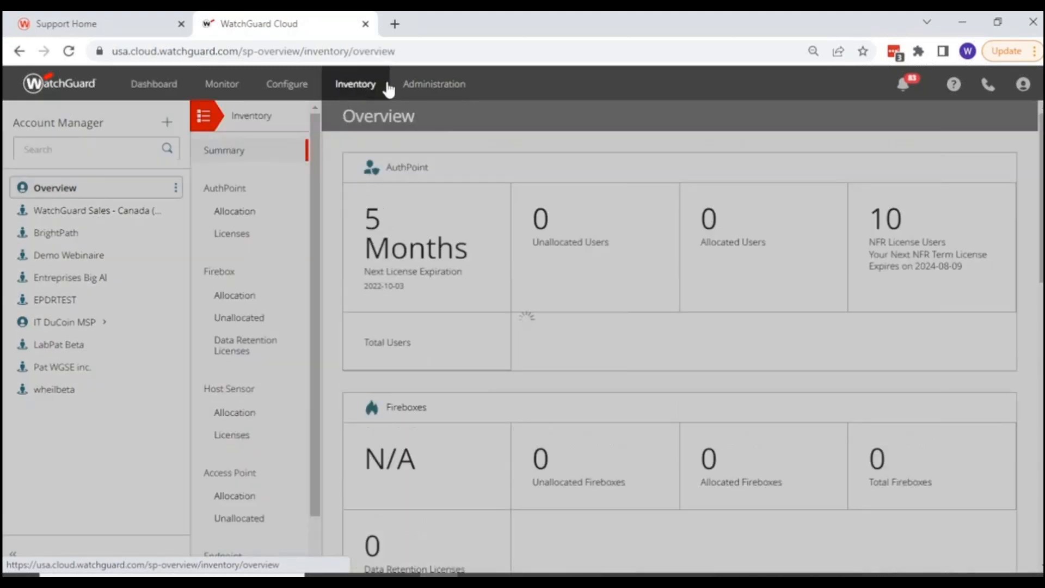
scroll(205, 421, "down", 1)
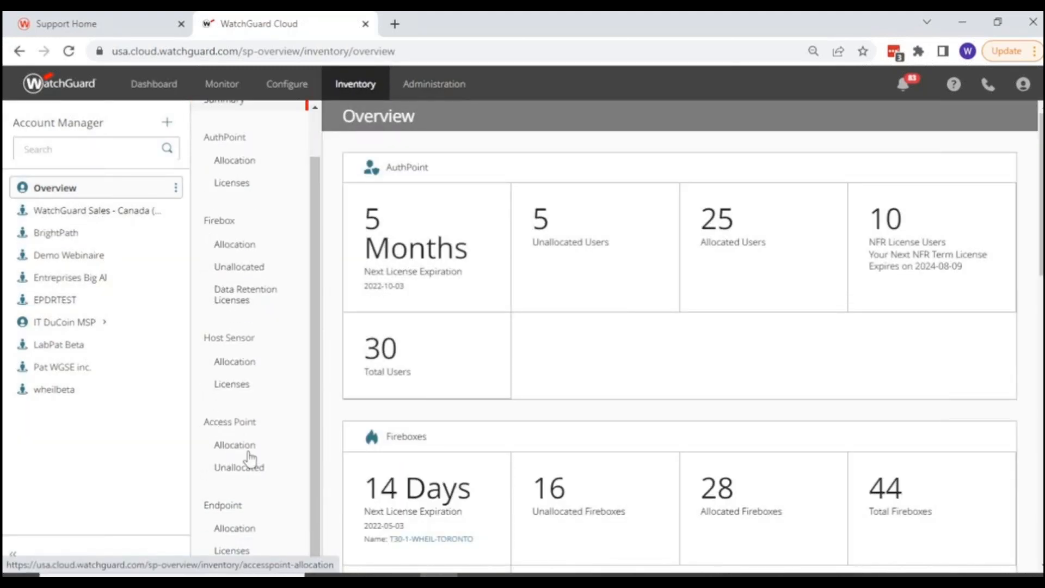
left_click(235, 468)
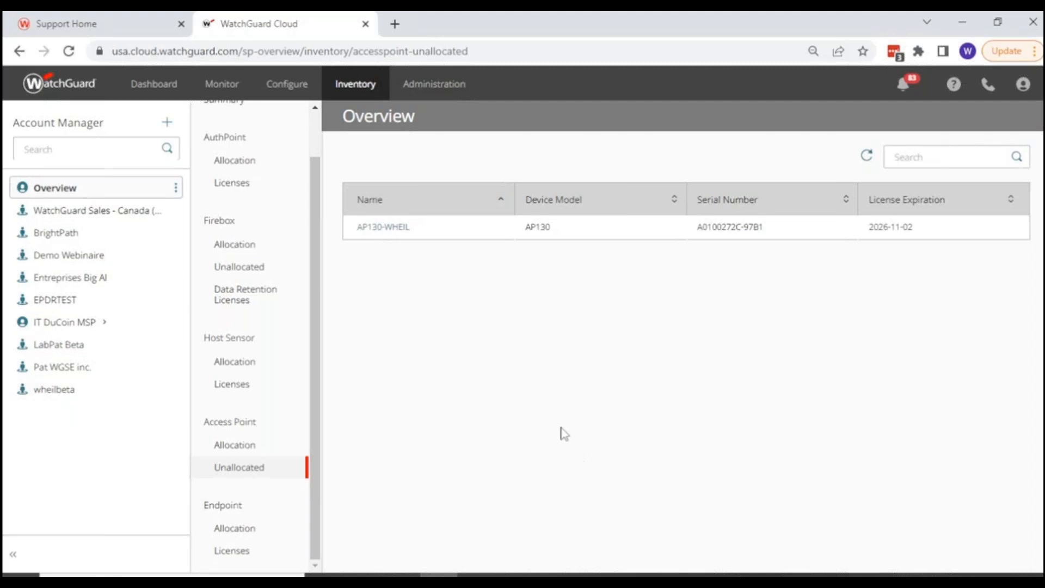
Allocate the unallocated AP130 access point to the wheilbeta account, then check that account's access point allocation.
left_click(389, 230)
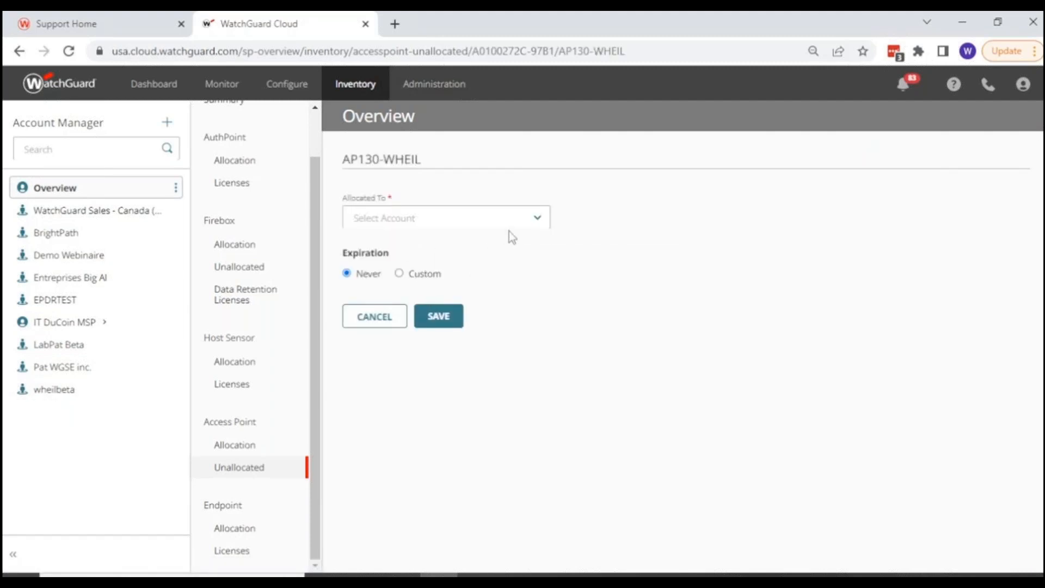
left_click(541, 226)
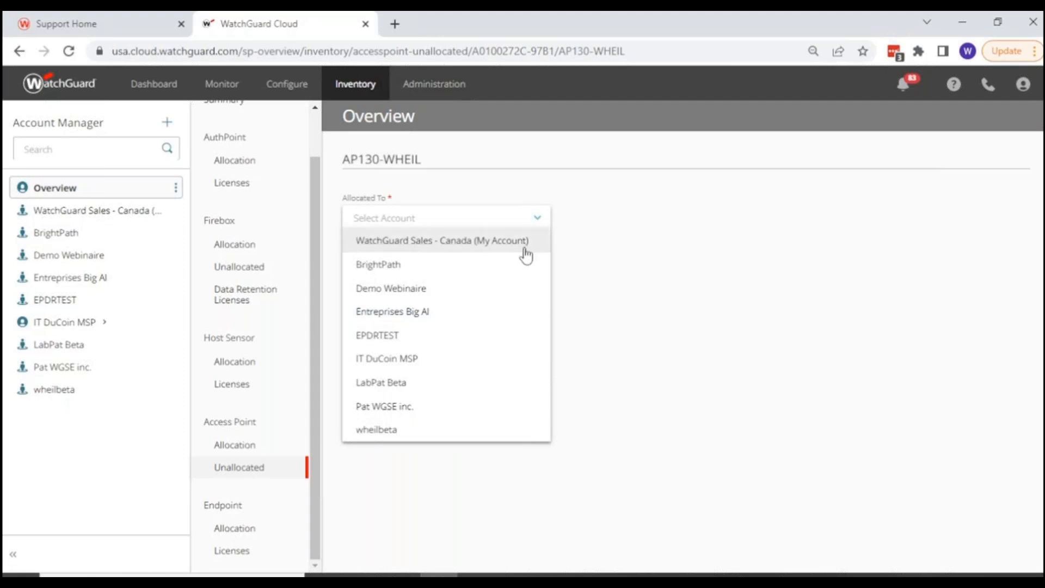
left_click(380, 434)
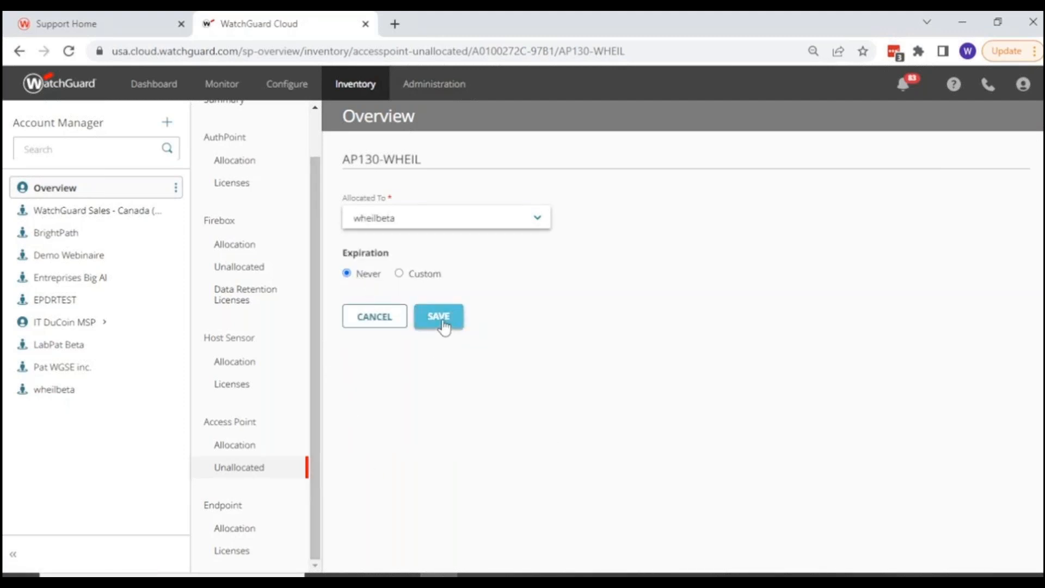
left_click(439, 321)
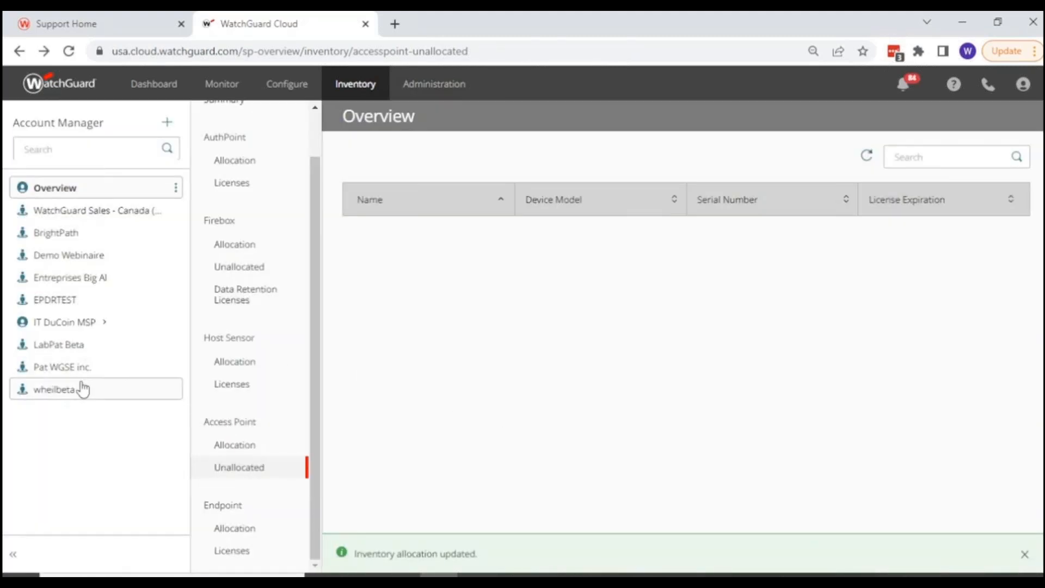
left_click(60, 396)
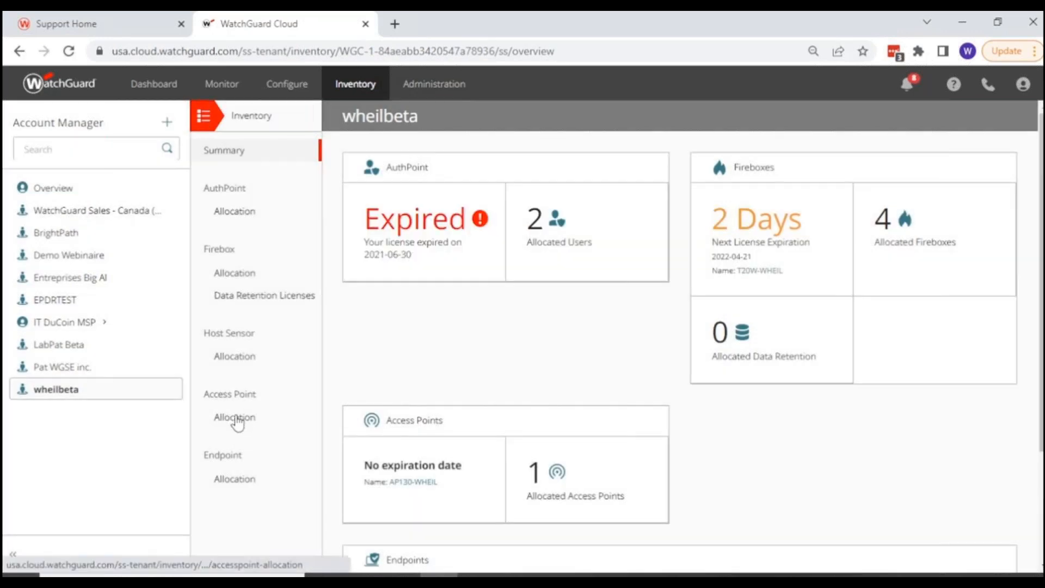
left_click(235, 418)
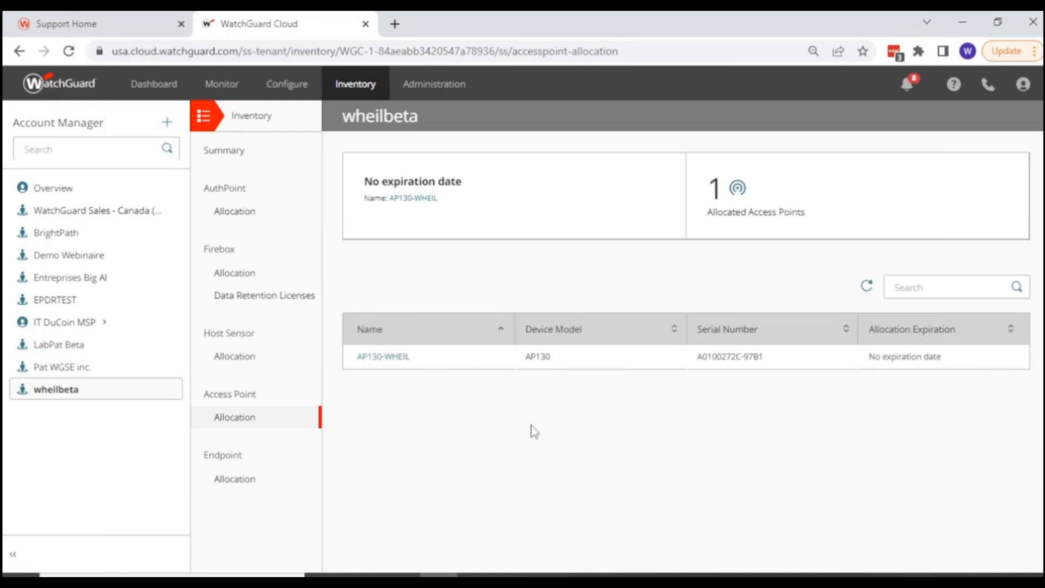
Add the activated AP130 access point as a new device from the wheilbeta account's device configuration.
left_click(277, 93)
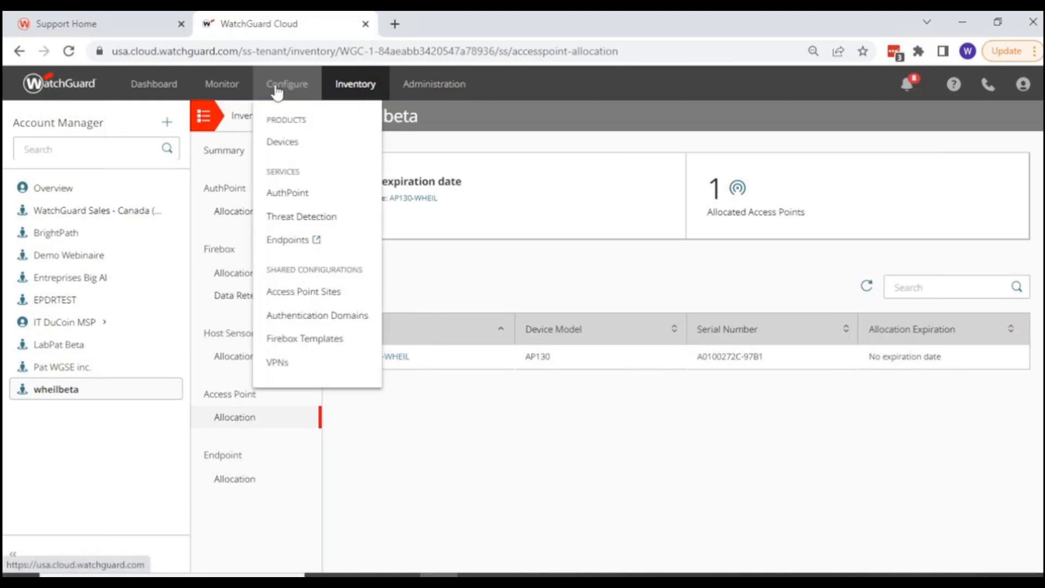
left_click(282, 143)
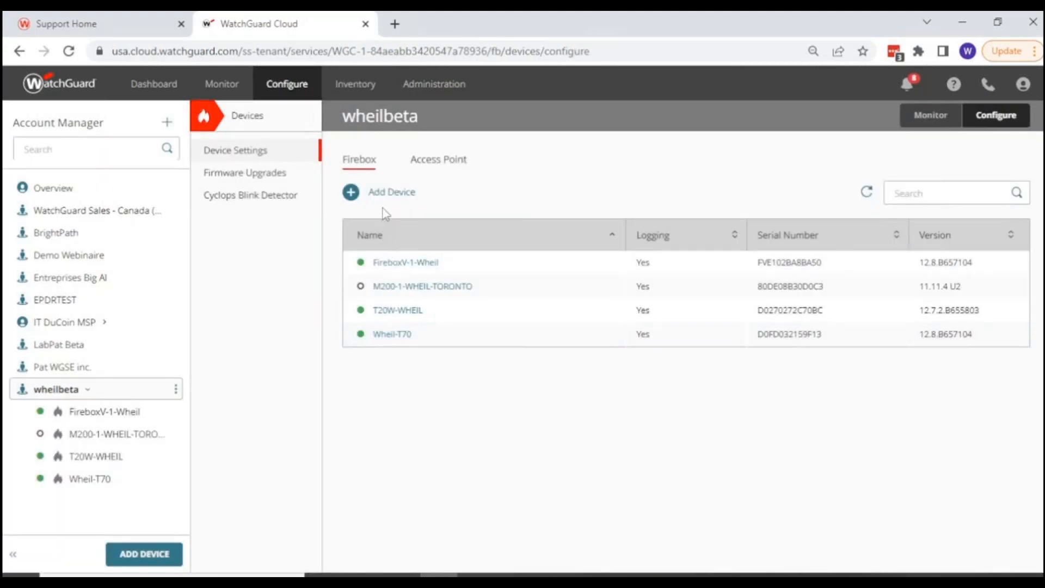
left_click(443, 163)
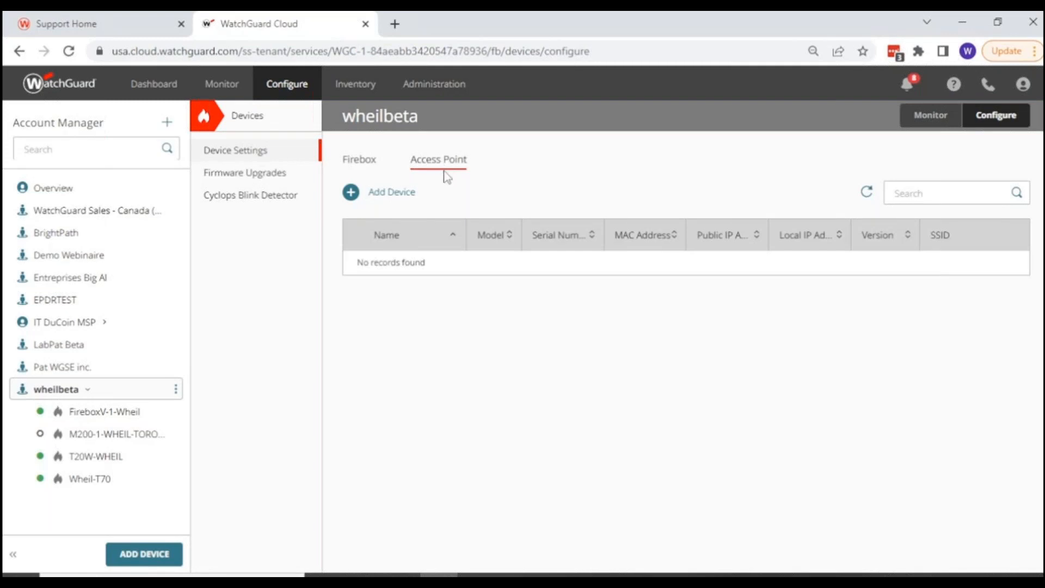
left_click(393, 193)
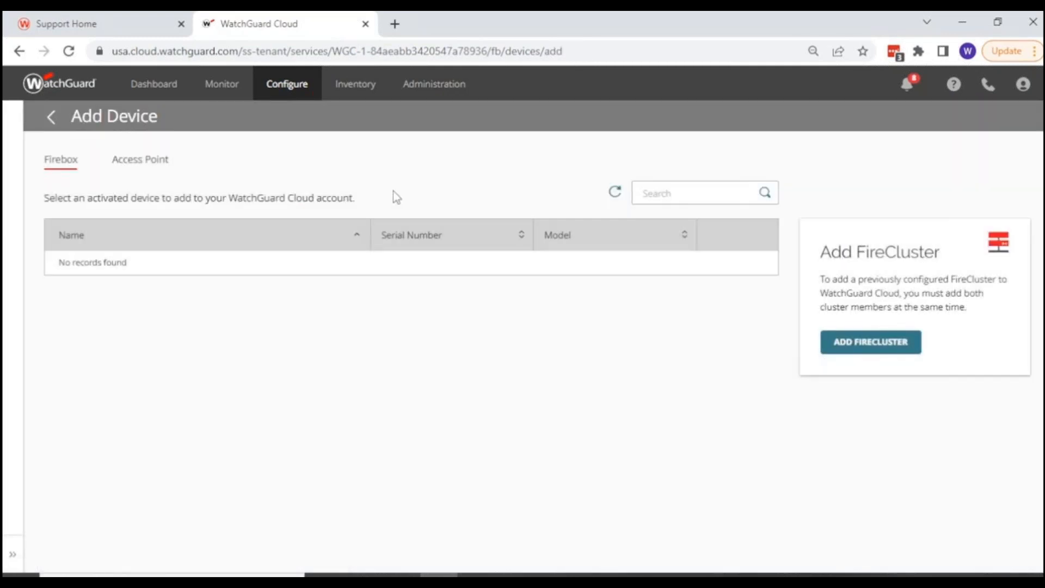
left_click(139, 163)
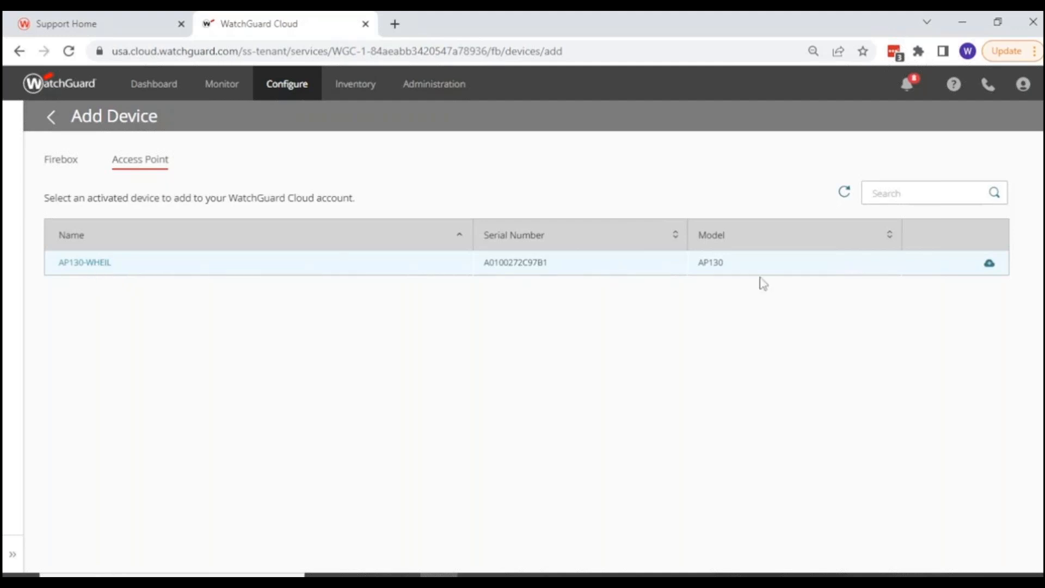
left_click(989, 263)
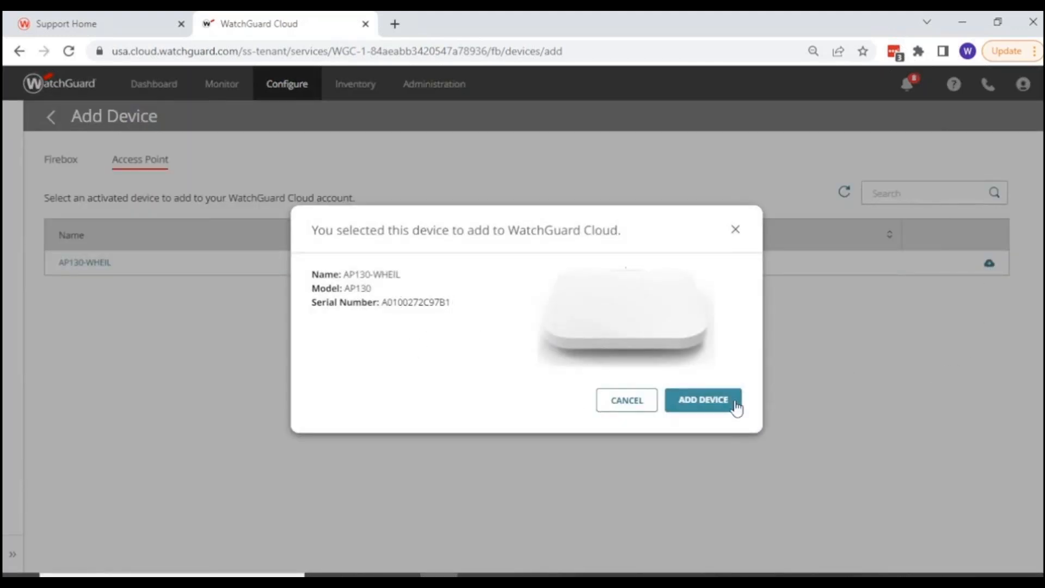
left_click(711, 405)
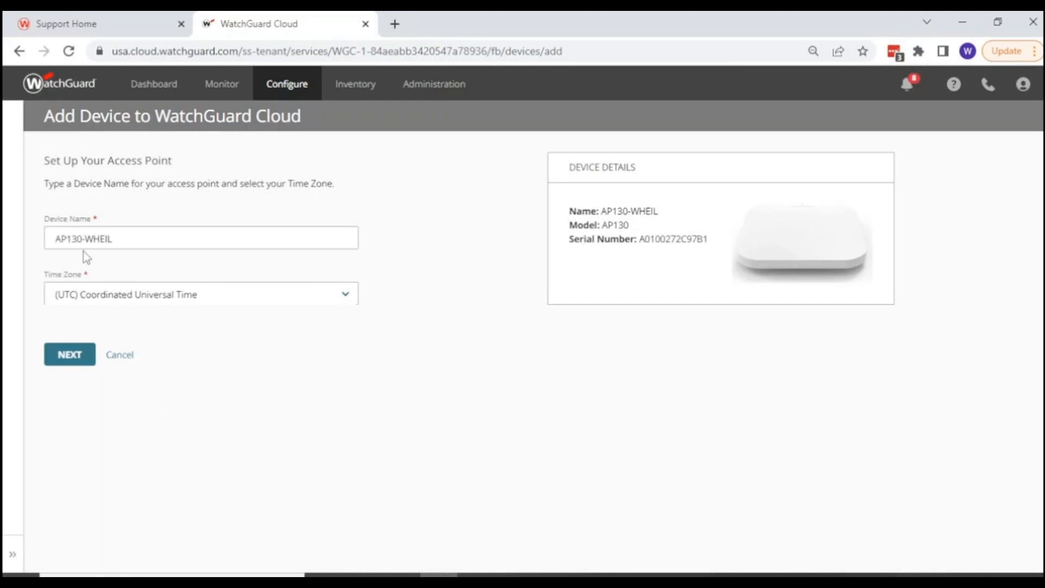
Set the access point's time zone to (UTC-05:00) Eastern Time (US & Canada) and continue to its network settings.
left_click(129, 298)
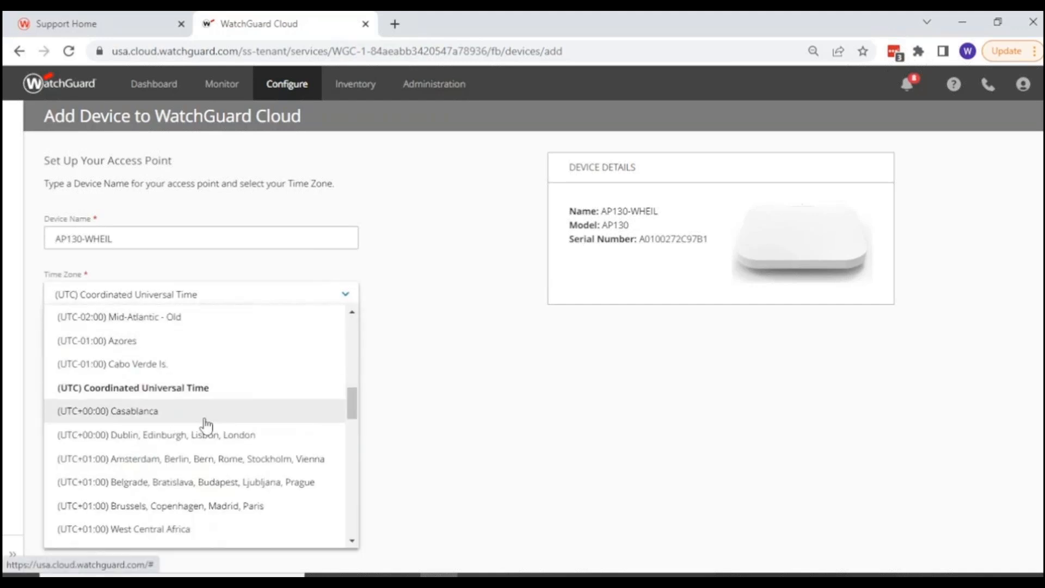
scroll(216, 466, "down", 3)
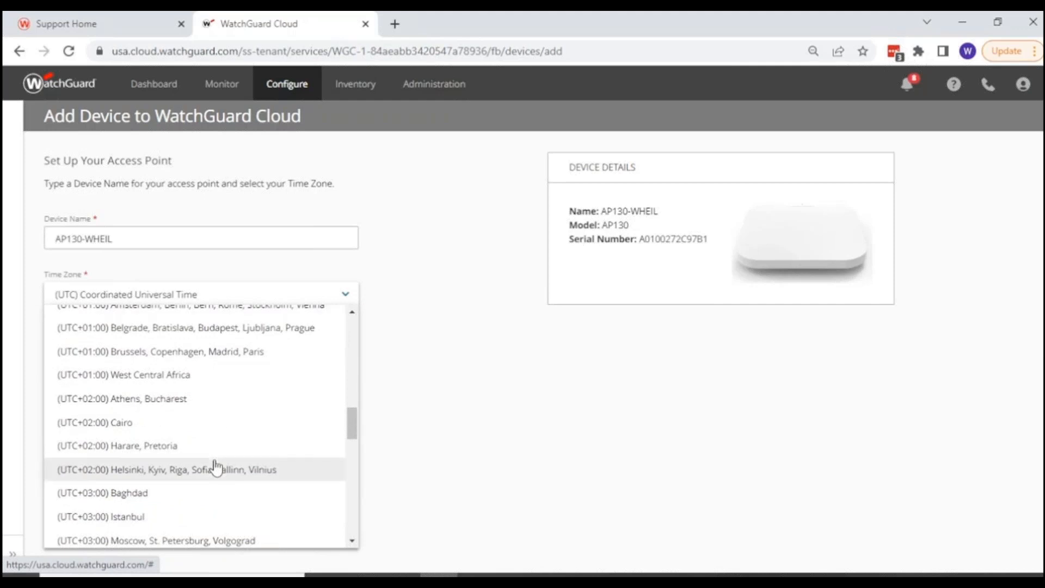
scroll(215, 467, "up", 12)
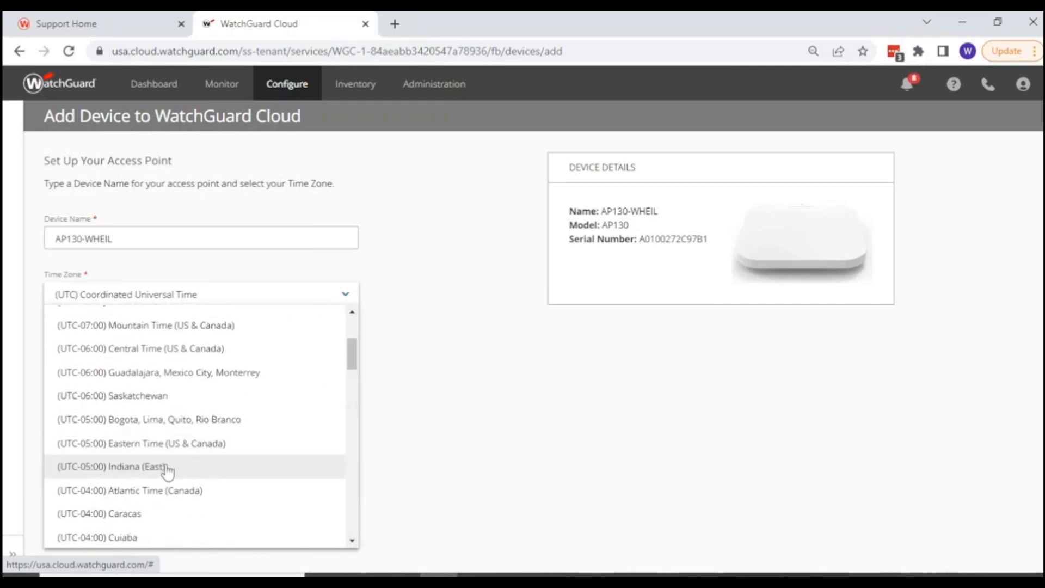
left_click(158, 444)
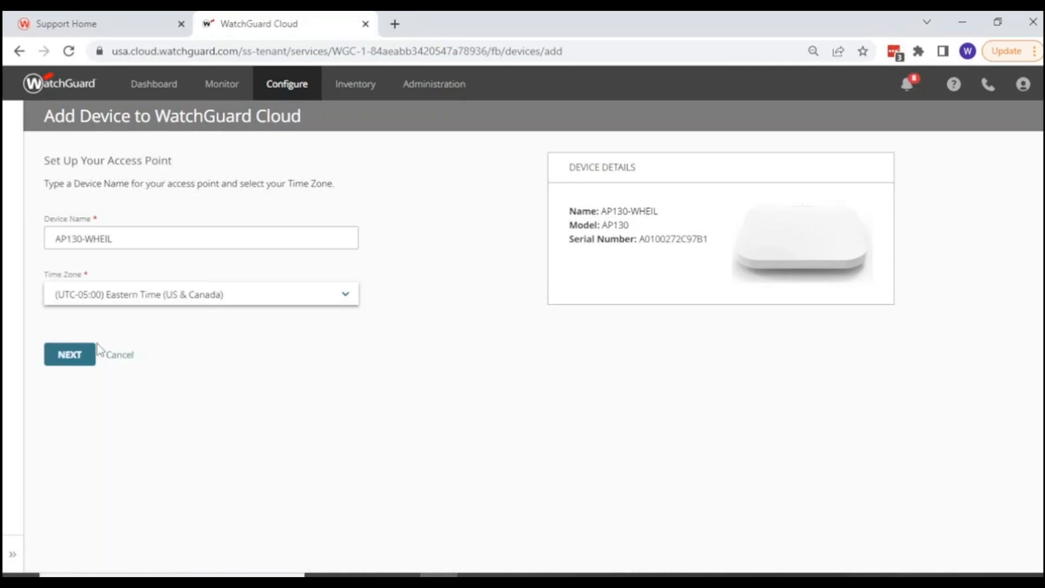
left_click(73, 357)
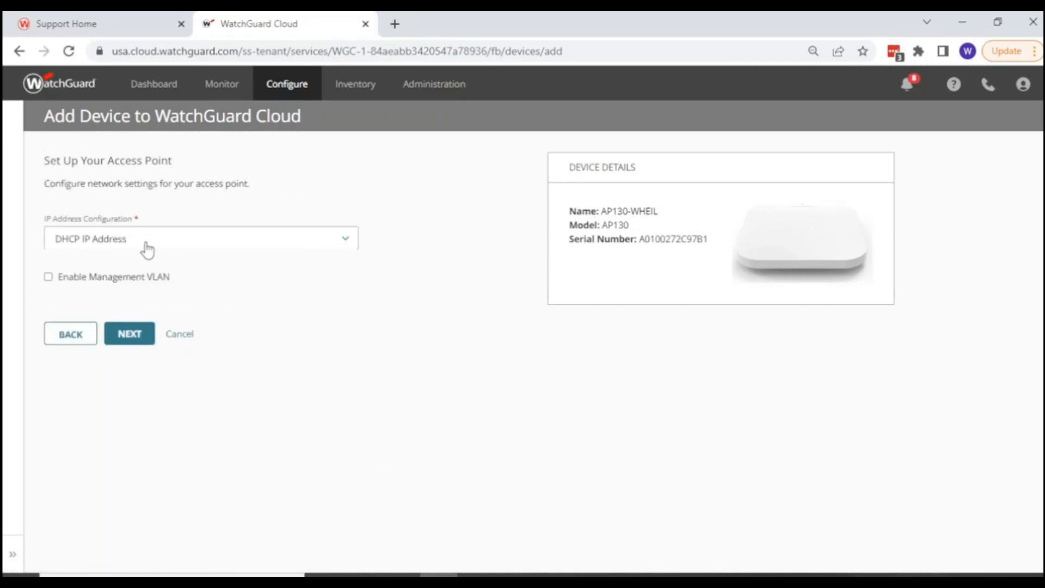
Try the Static IP Address configuration and the management VLAN option, then return the access point to DHCP without a VLAN.
left_click(125, 243)
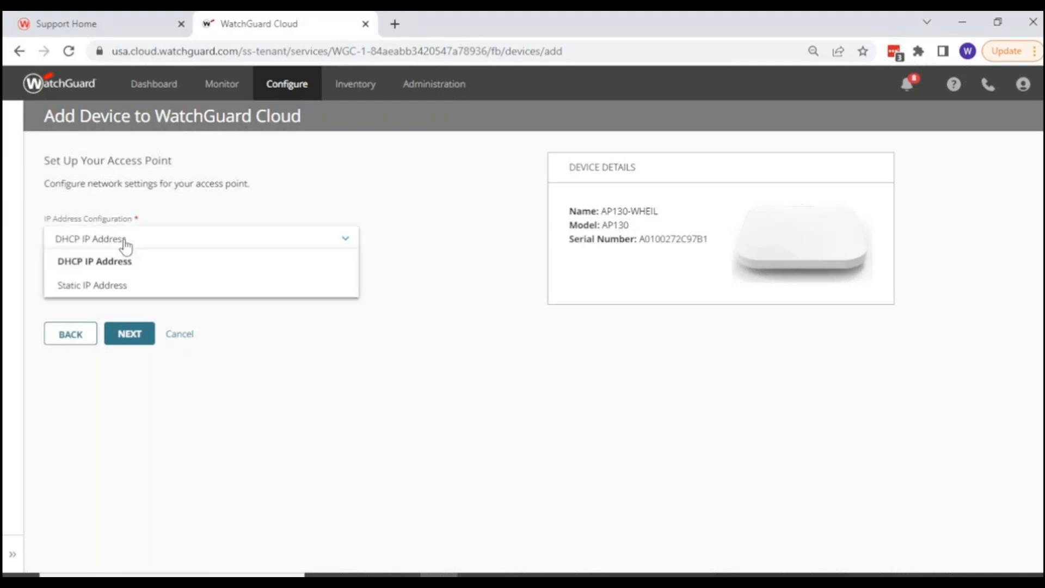
left_click(109, 285)
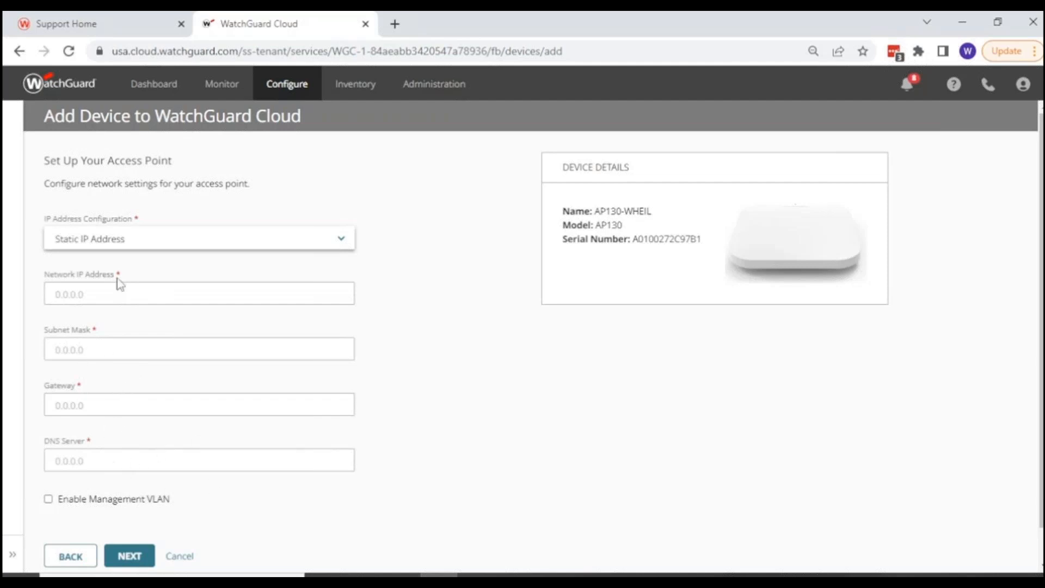
left_click(48, 500)
scroll(139, 517, "down", 2)
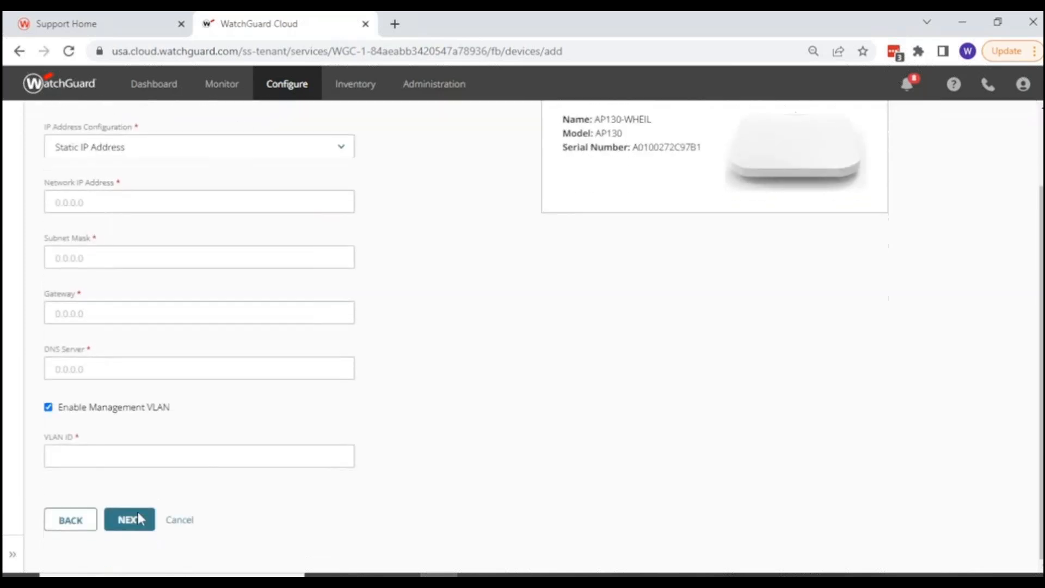
scroll(133, 517, "up", 2)
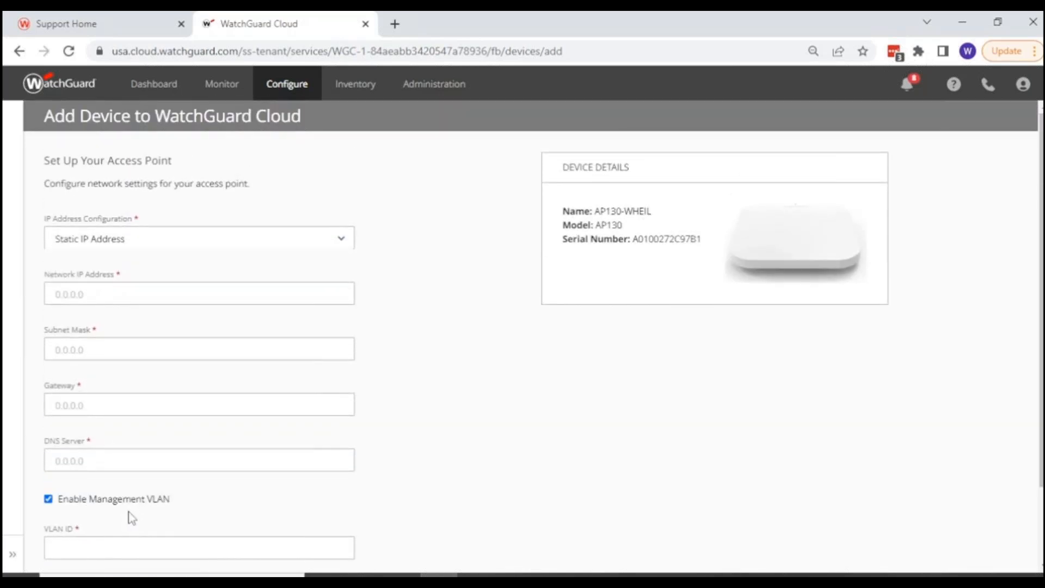
left_click(47, 501)
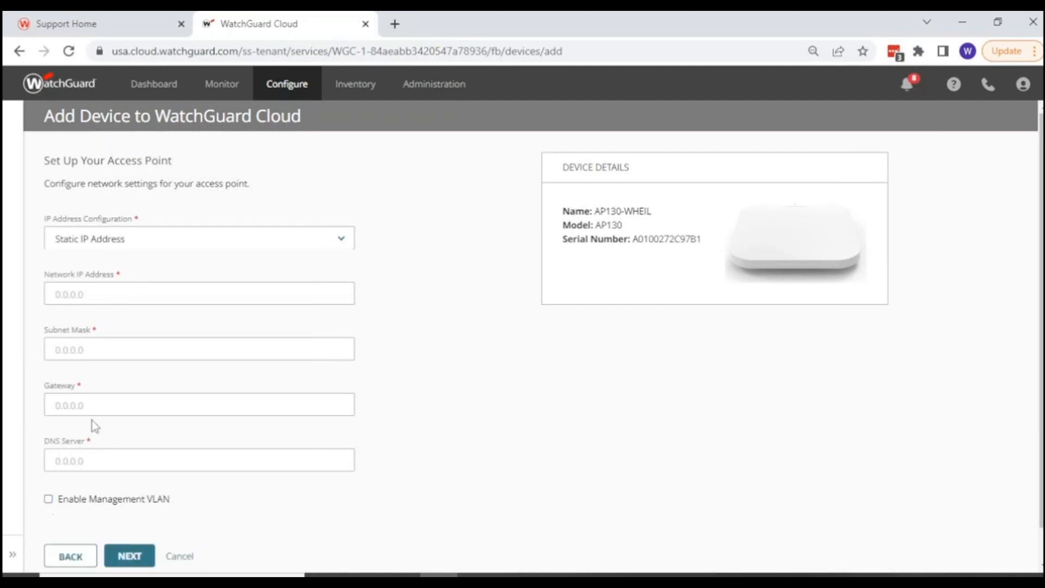
left_click(100, 240)
left_click(98, 264)
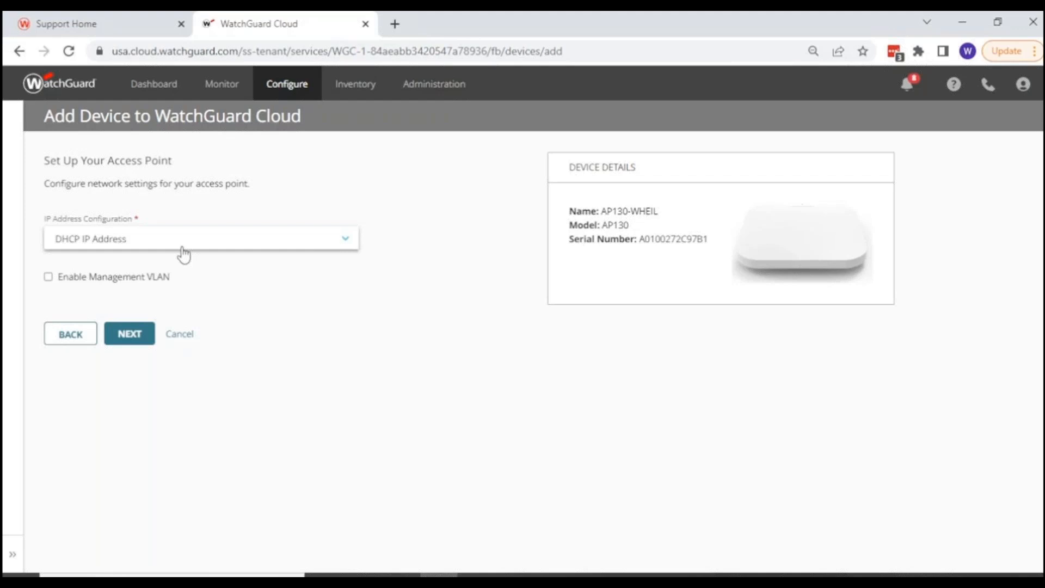
Keep the access point's site set to None and enter the admin password for CLI access to finish adding the device.
left_click(126, 341)
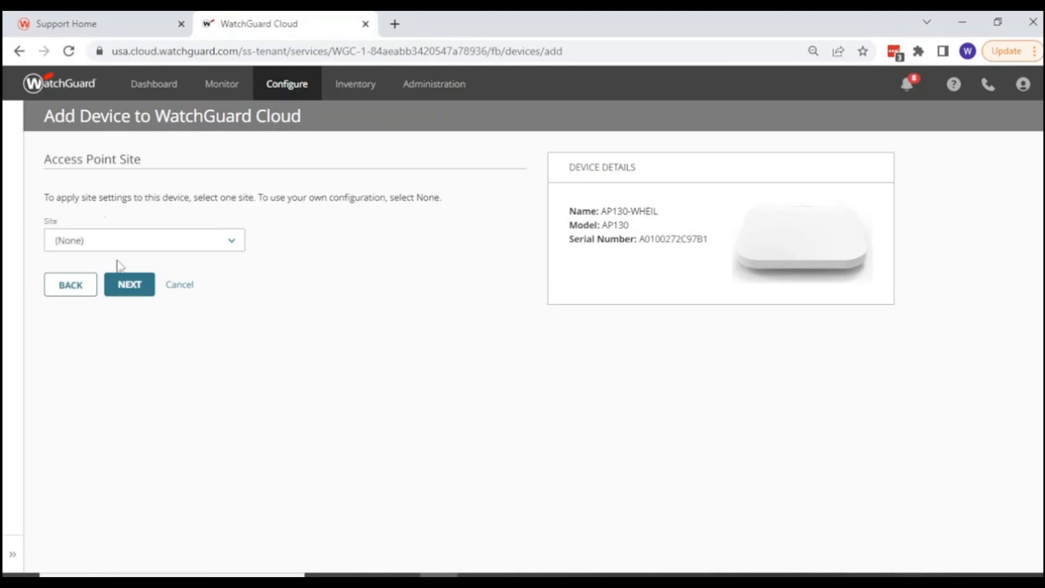
left_click(116, 284)
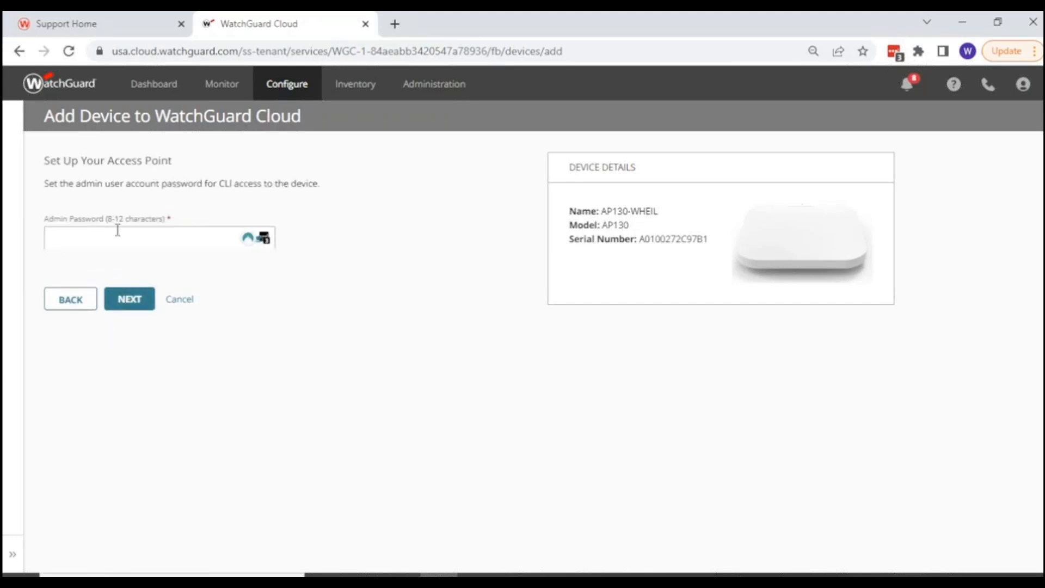
left_click(83, 241)
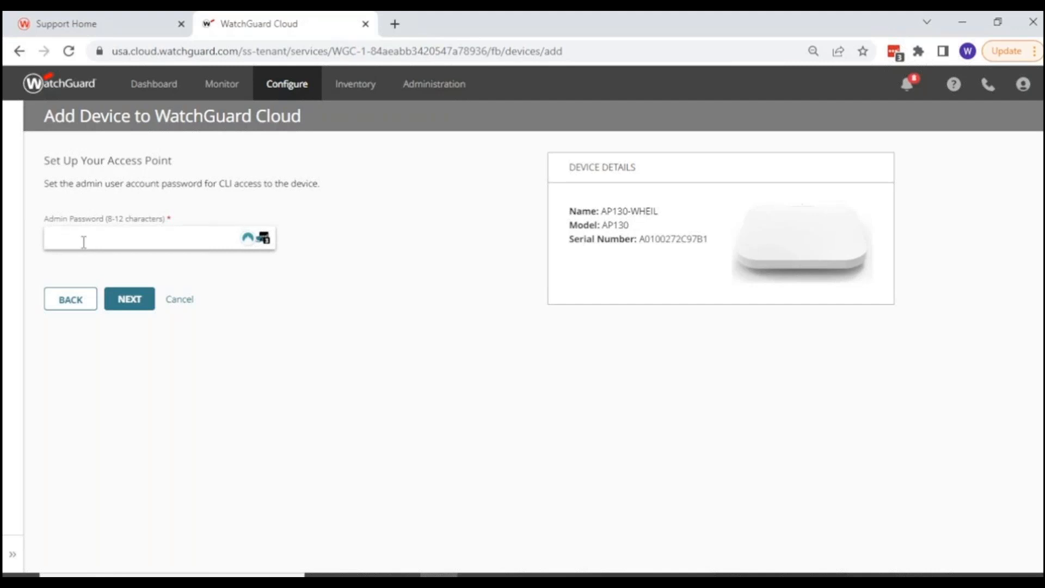
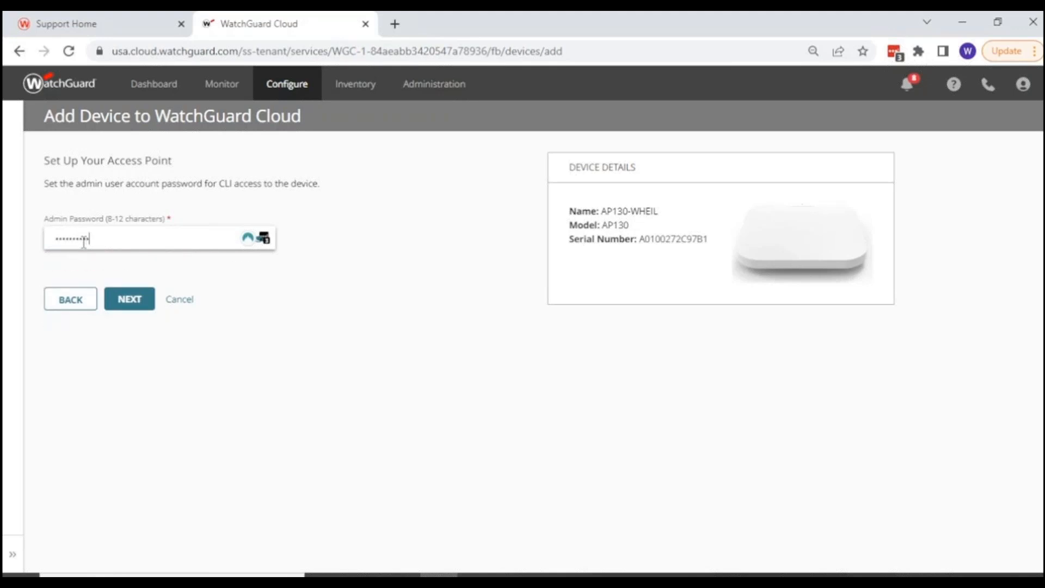
left_click(124, 299)
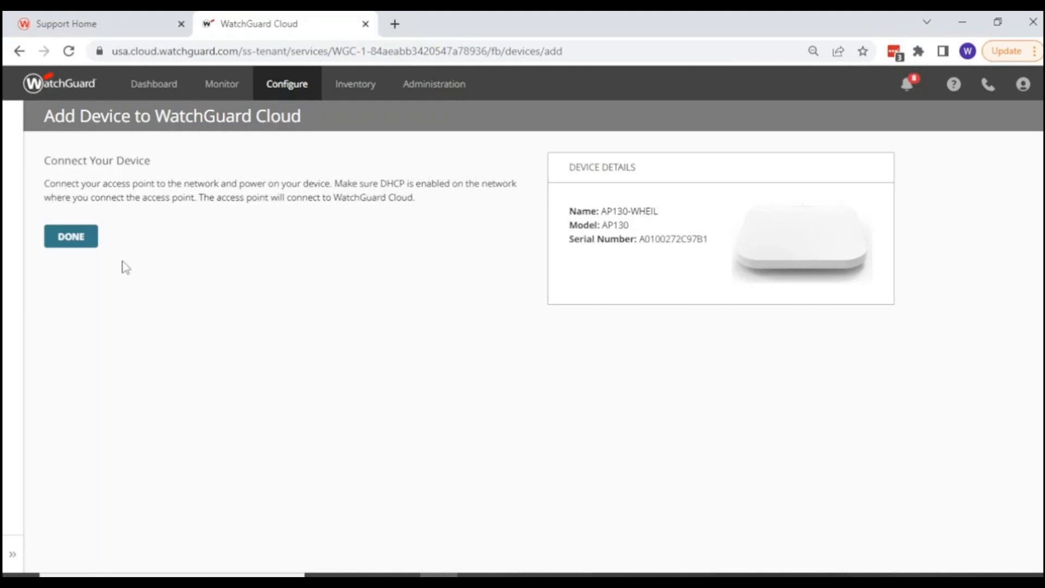
left_click(72, 237)
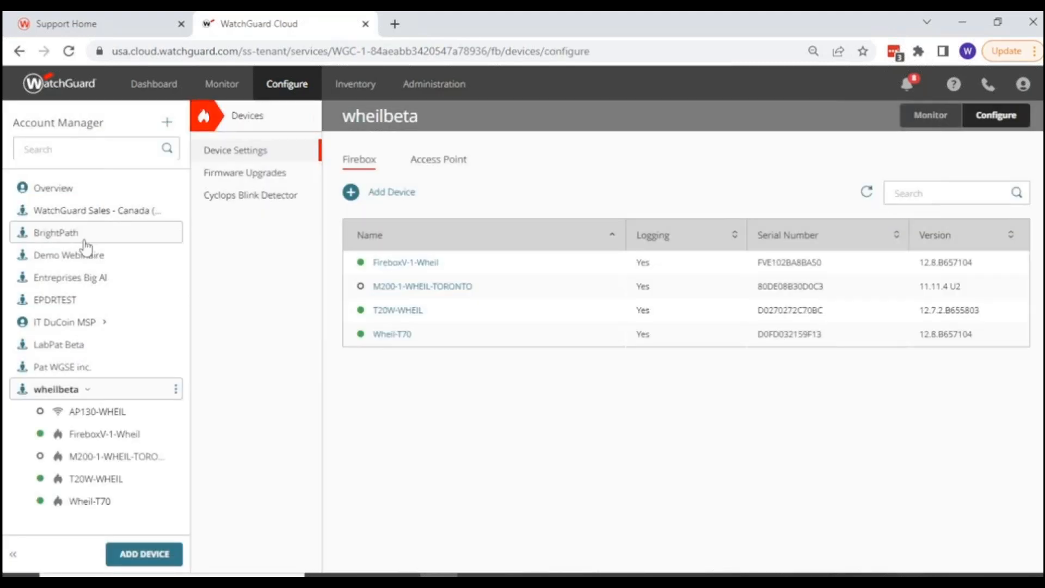
Open the AP130-WHEIL access point's device settings and refresh its device information to check the connection status.
left_click(81, 412)
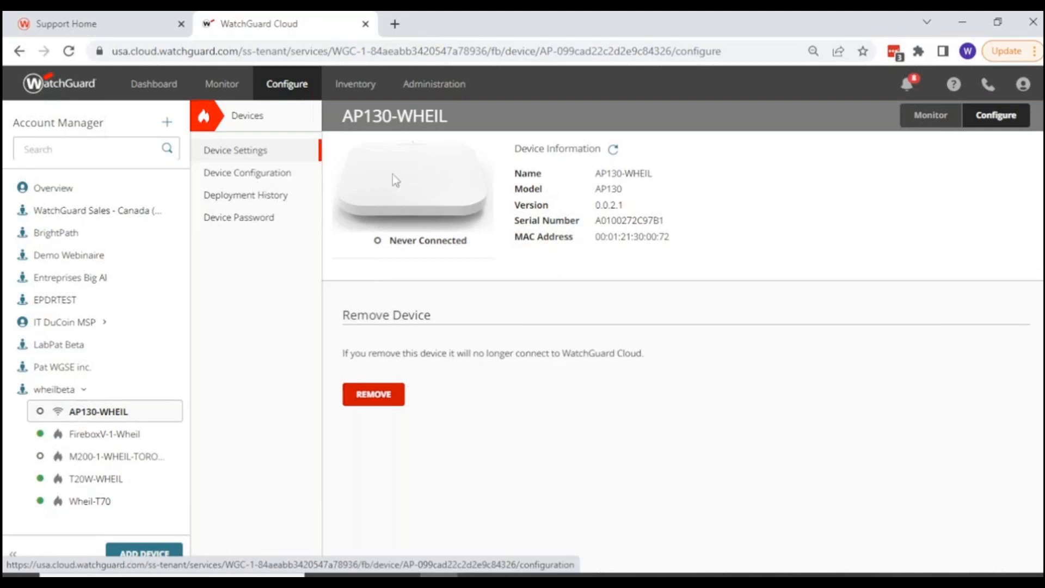
left_click(614, 150)
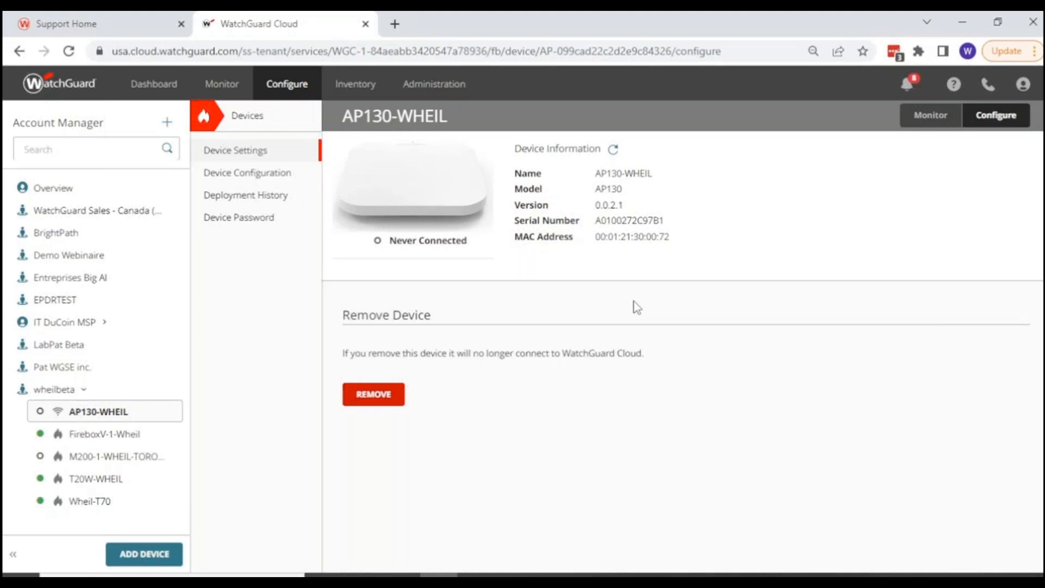
left_click(80, 426)
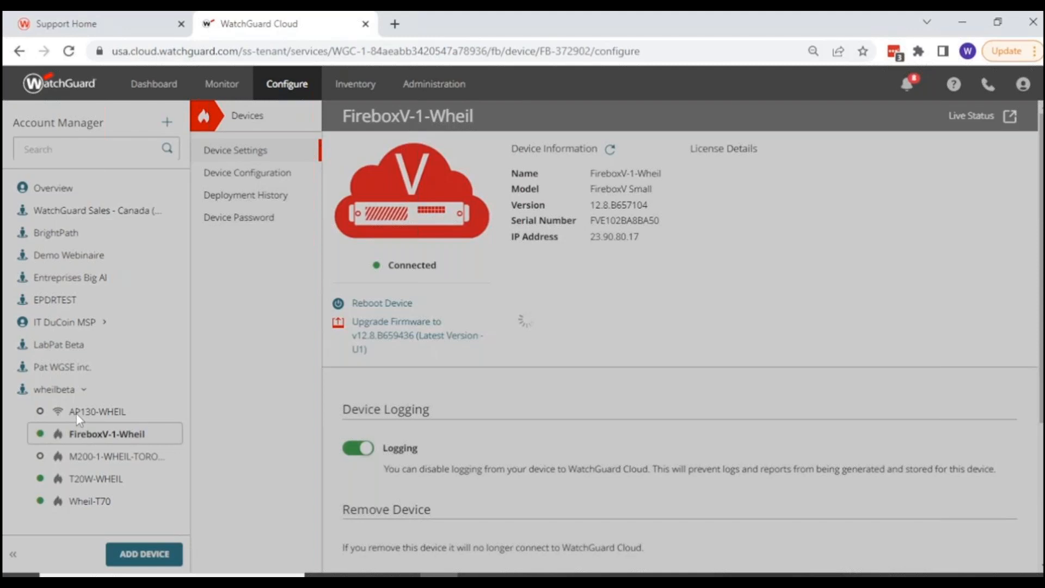
left_click(76, 413)
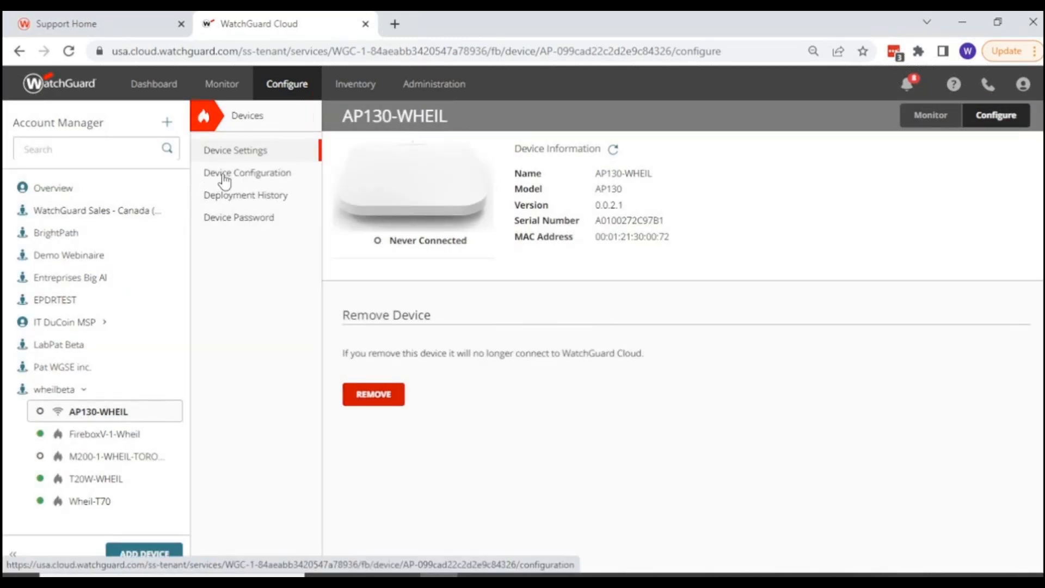
Start a new SSID named USP-Guest-WIFI in the AP130-WHEIL device configuration.
left_click(223, 174)
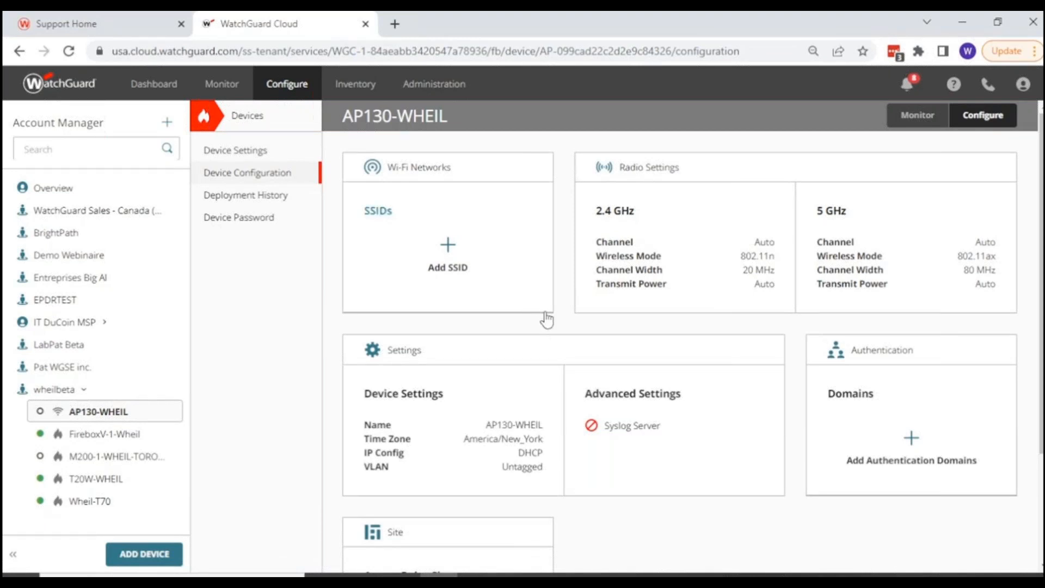
scroll(547, 320, "down", 3)
scroll(546, 320, "up", 3)
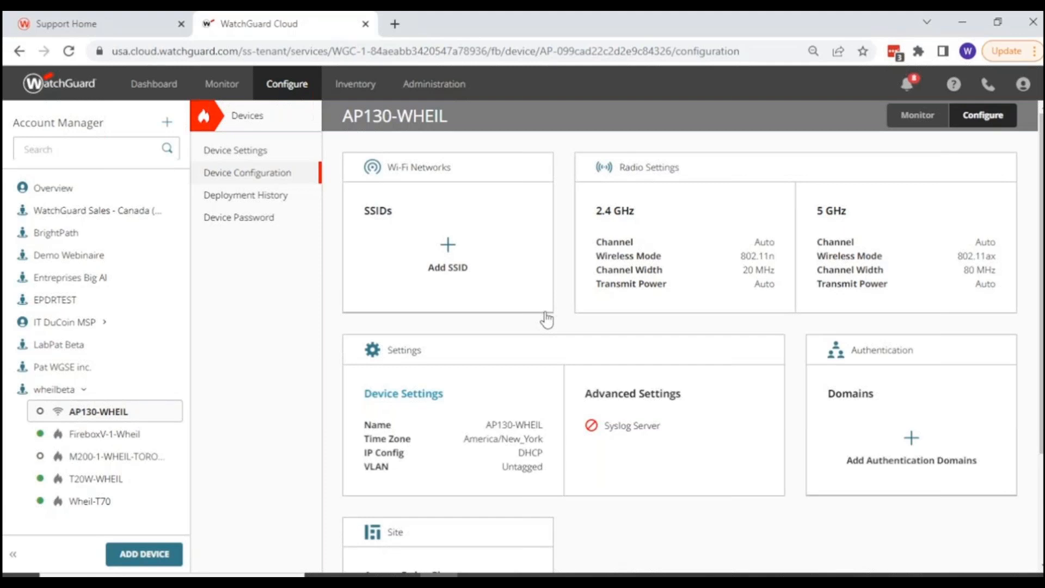
left_click(376, 213)
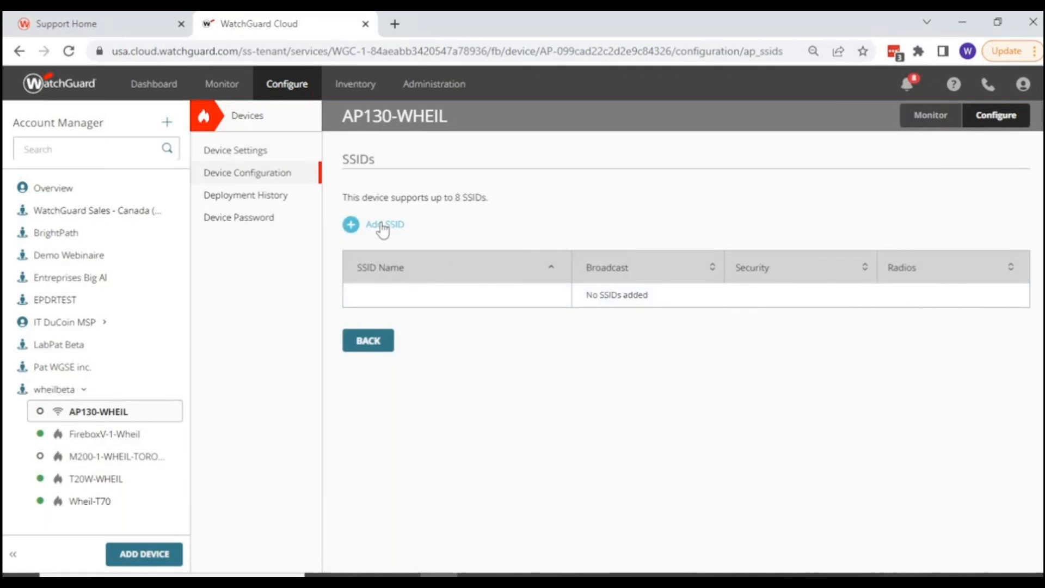
left_click(383, 229)
left_click(398, 243)
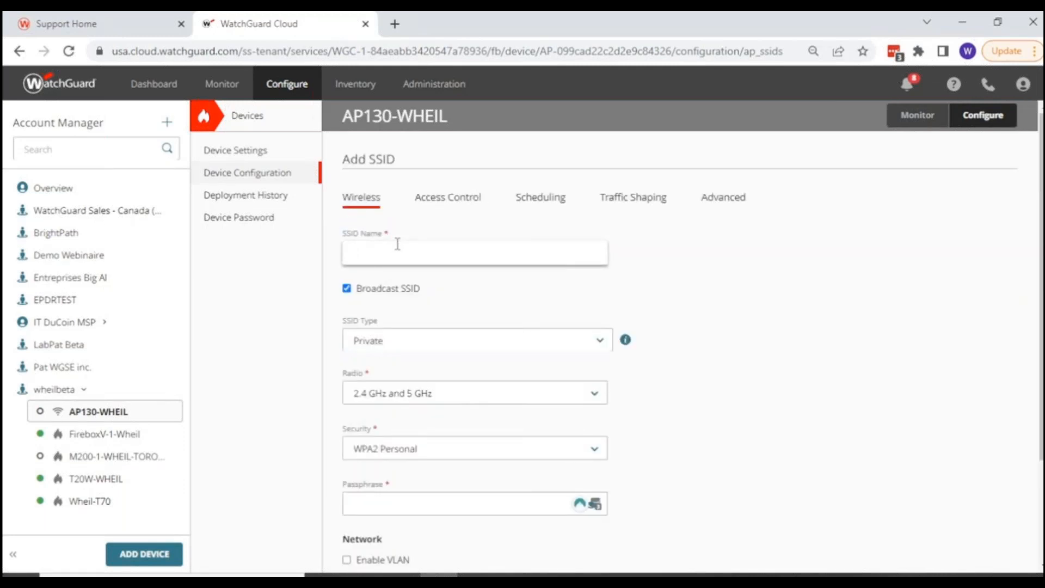
type("USP-Guest-WIFI")
Set the SSID type to Guest and review the available security modes, keeping WPA2 Personal.
scroll(410, 370, "down", 2)
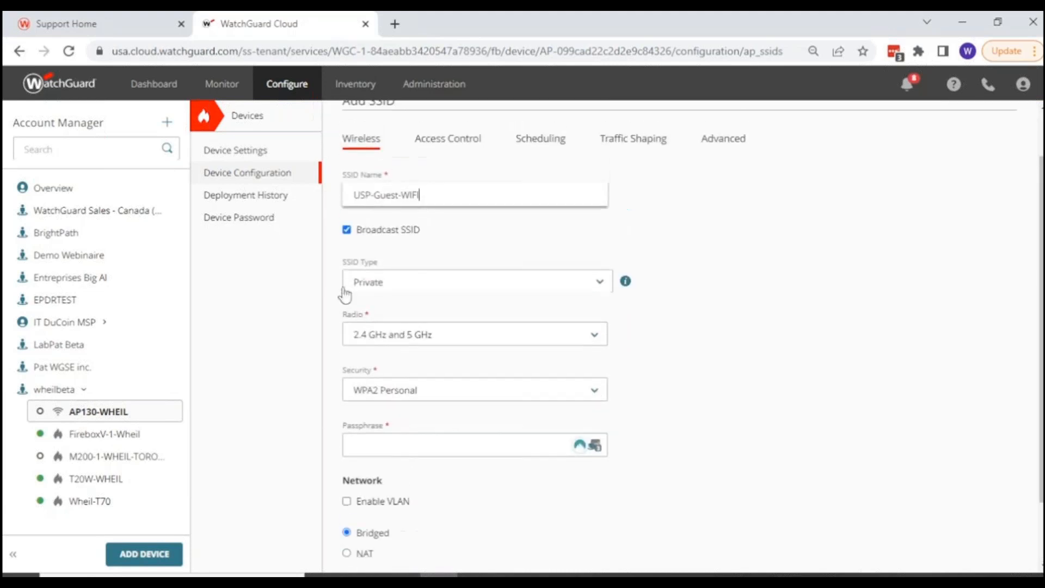
left_click(400, 284)
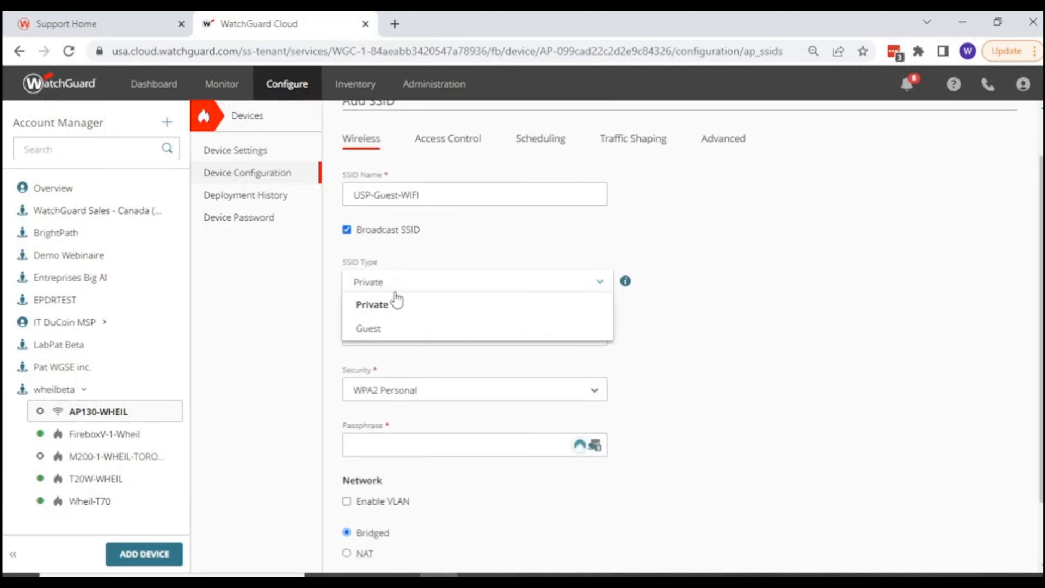
left_click(367, 328)
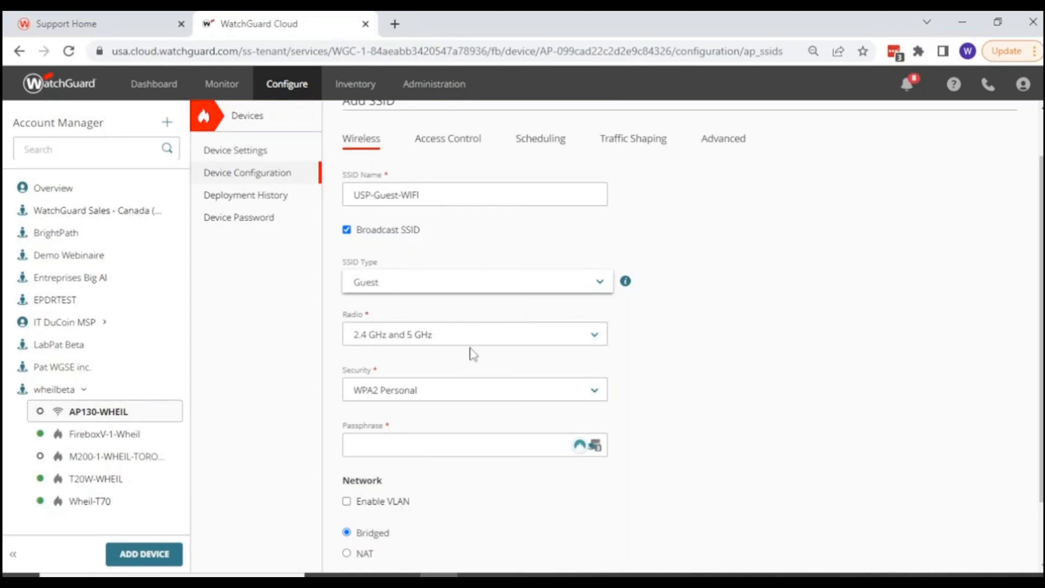
scroll(365, 360, "down", 2)
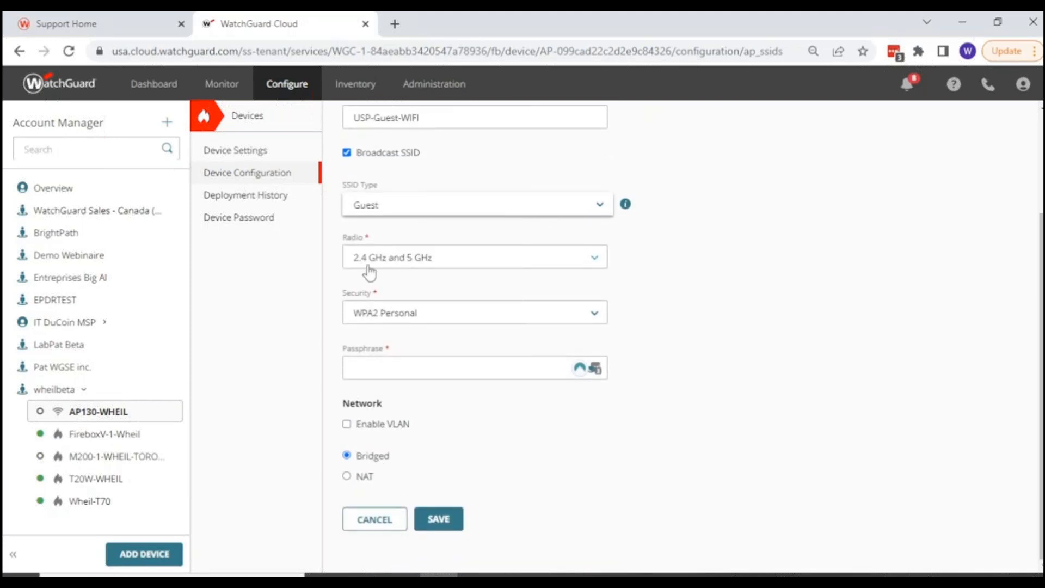
left_click(385, 320)
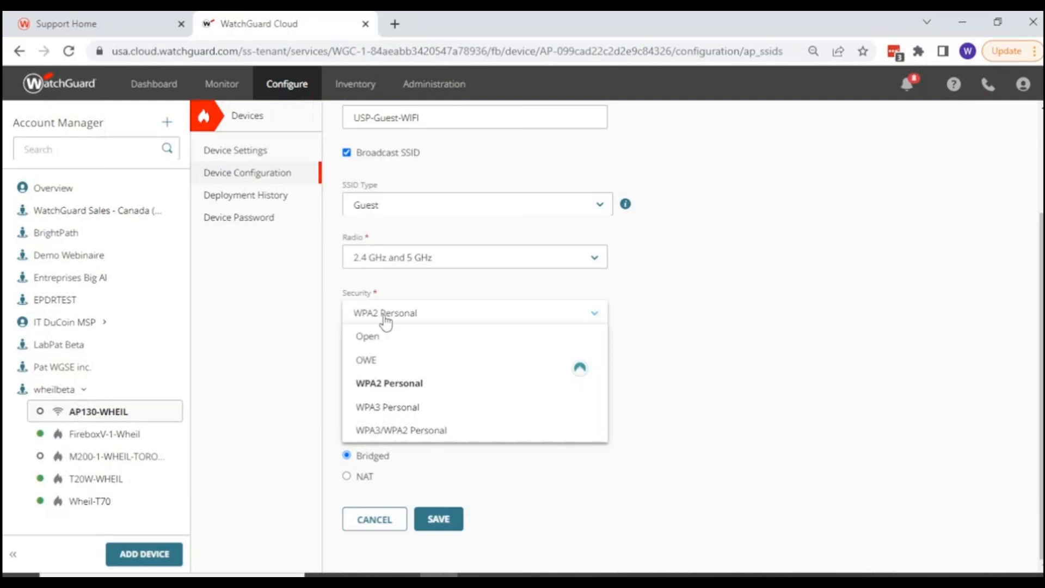
left_click(308, 325)
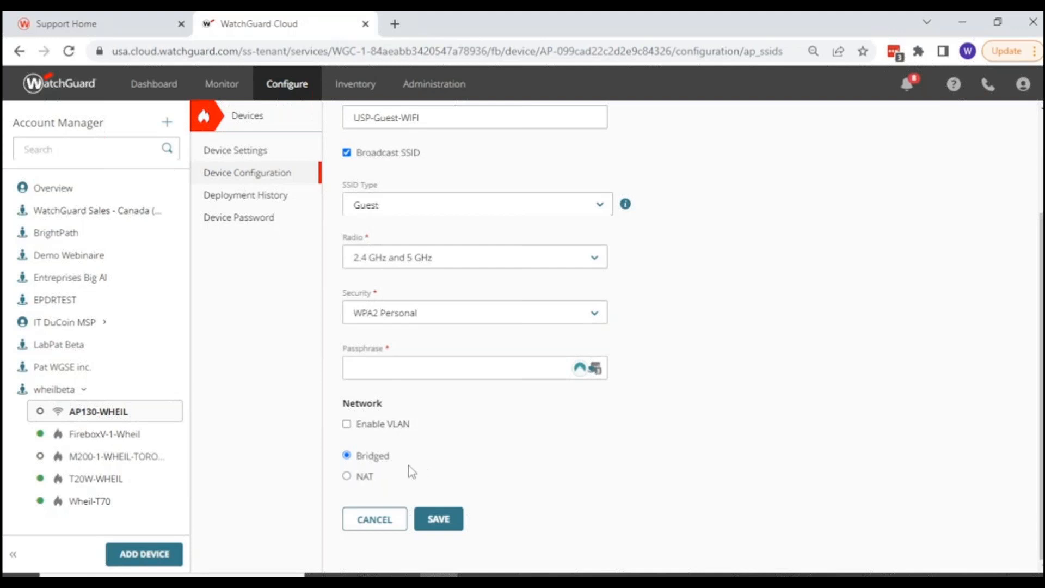
Try NAT and the VLAN option for the guest SSID's network, then return it to Bridged without a VLAN.
left_click(362, 476)
scroll(384, 473, "down", 4)
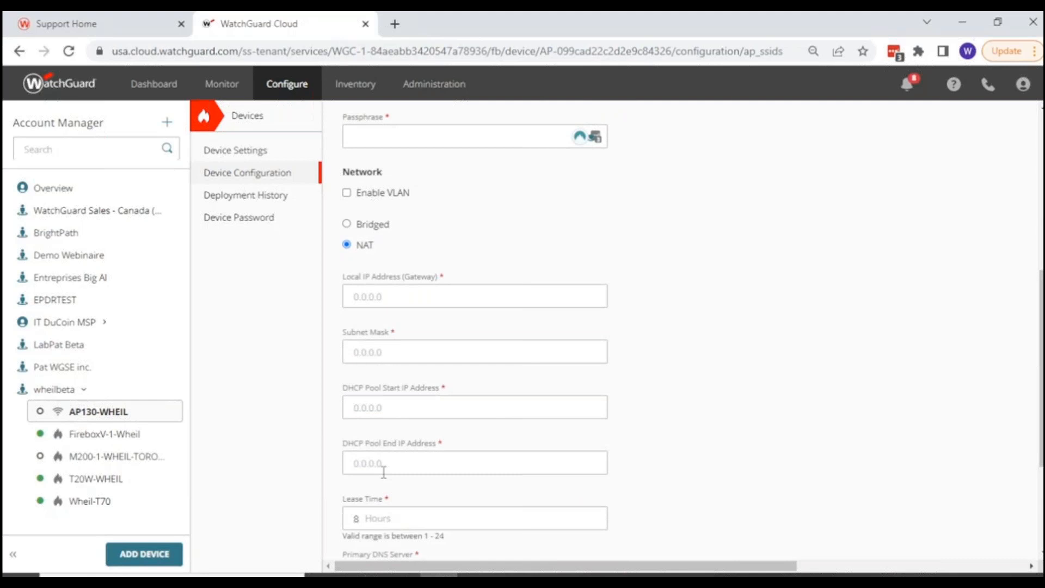
scroll(384, 472, "up", 1)
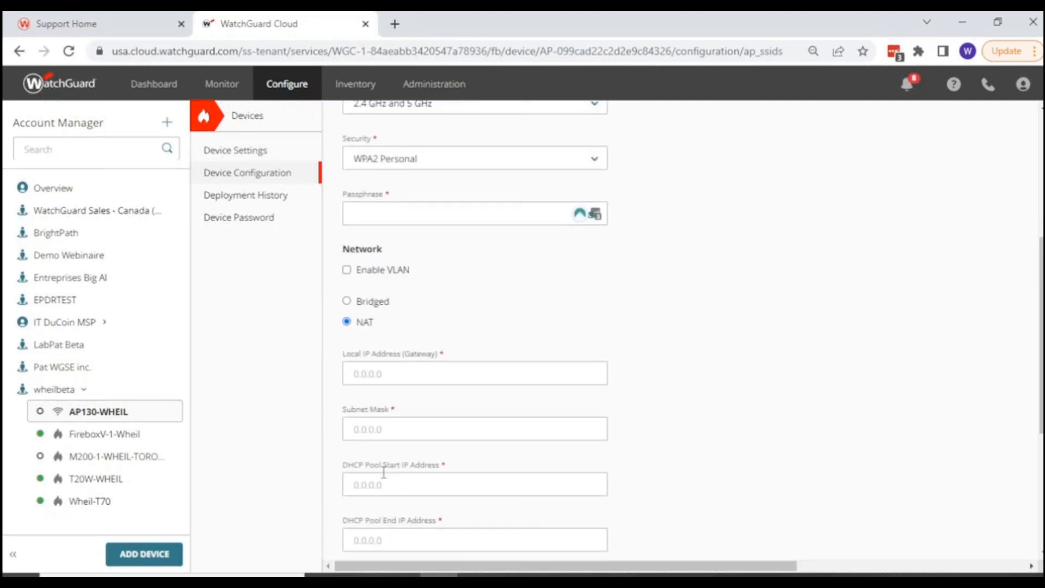
left_click(347, 303)
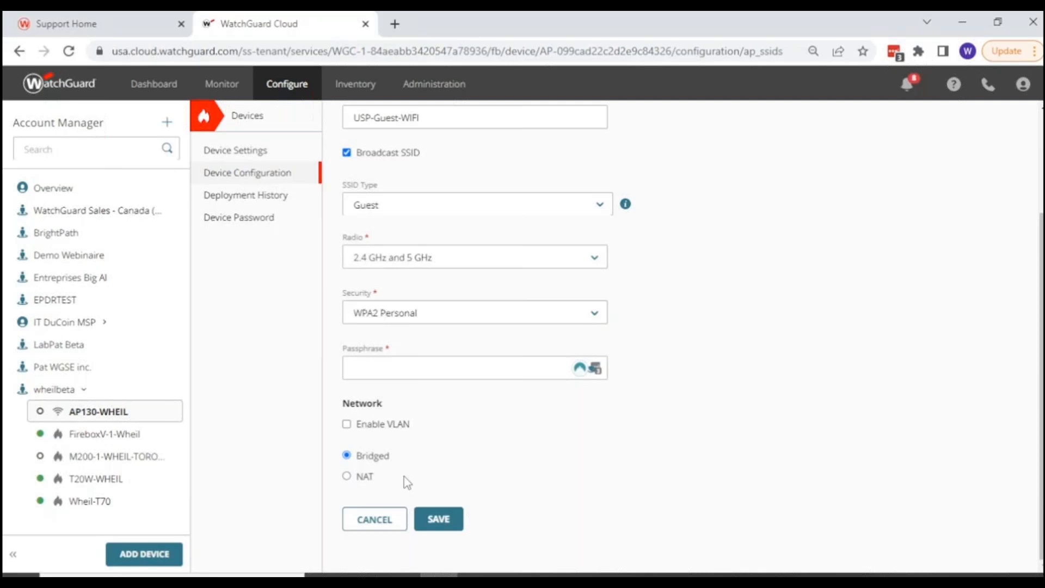
left_click(346, 425)
left_click(347, 425)
Enter the WPA2 passphrase for the guest SSID and save the SSID.
left_click(374, 372)
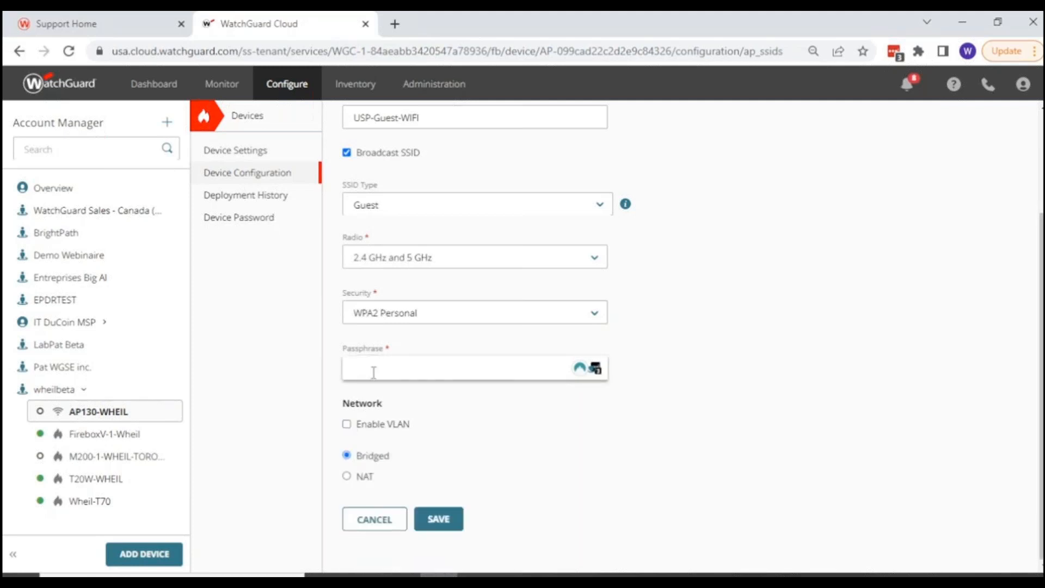
type("**************")
left_click(431, 522)
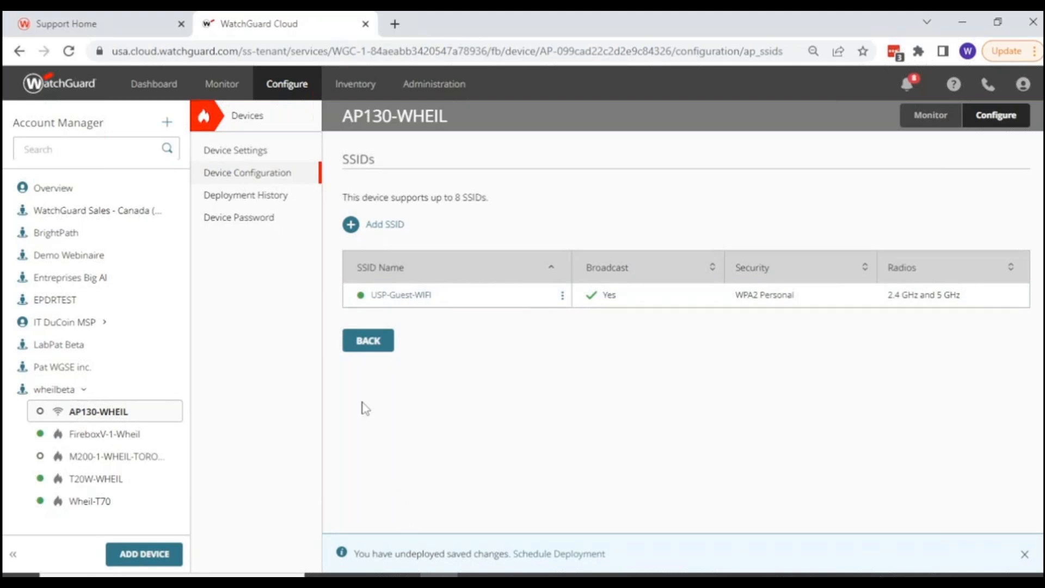
Leave the SSID list and highlight the access point's local IP address in its device information.
left_click(368, 347)
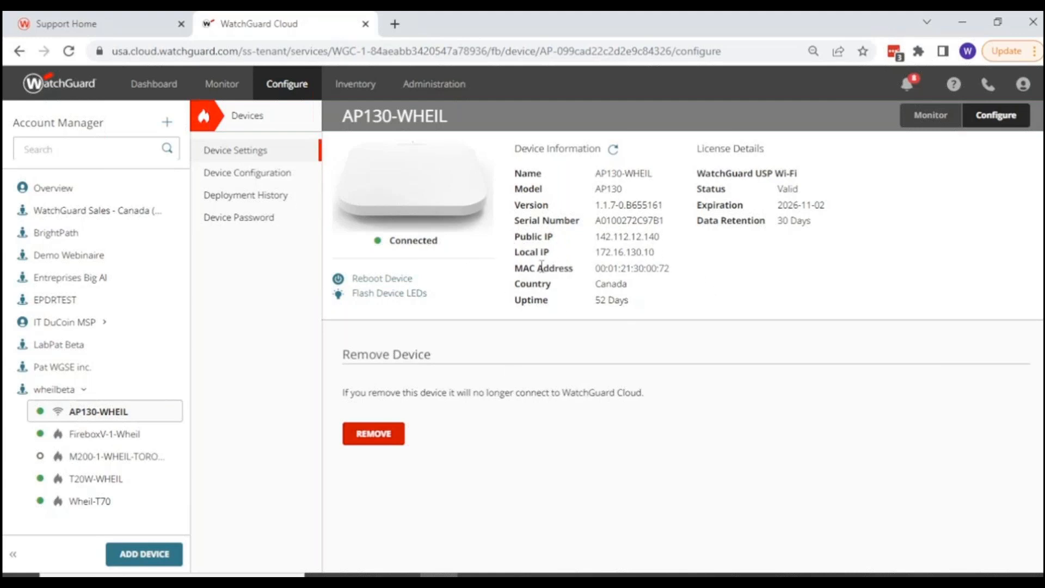
left_click_drag(597, 252, 668, 265)
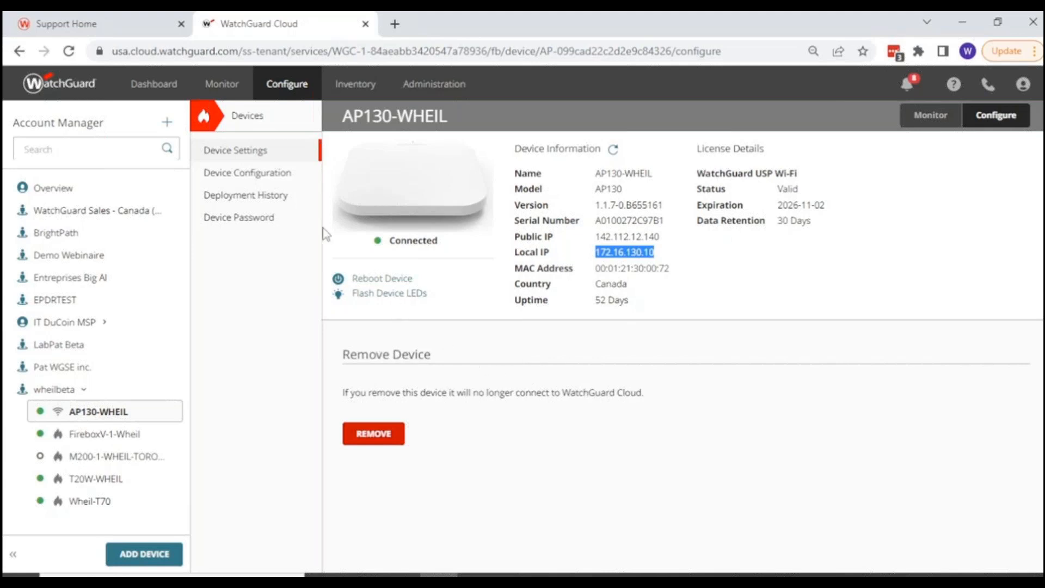
Edit the USP-Guest-WIFI SSID and set its Wi-Fi schedule to Available at 8:00 AM to 5:00 PM Monday to Friday.
left_click(240, 174)
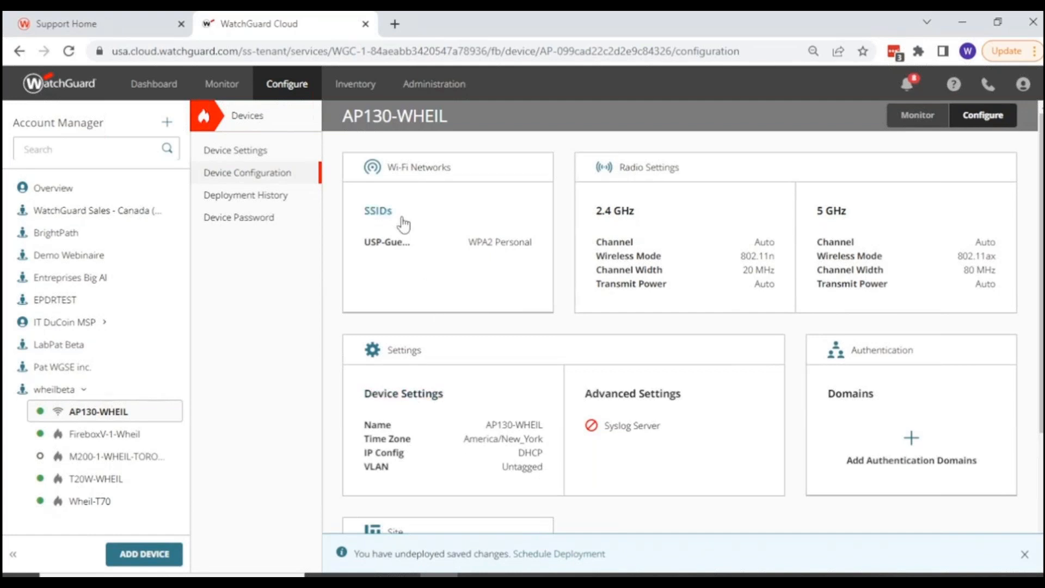
left_click(404, 224)
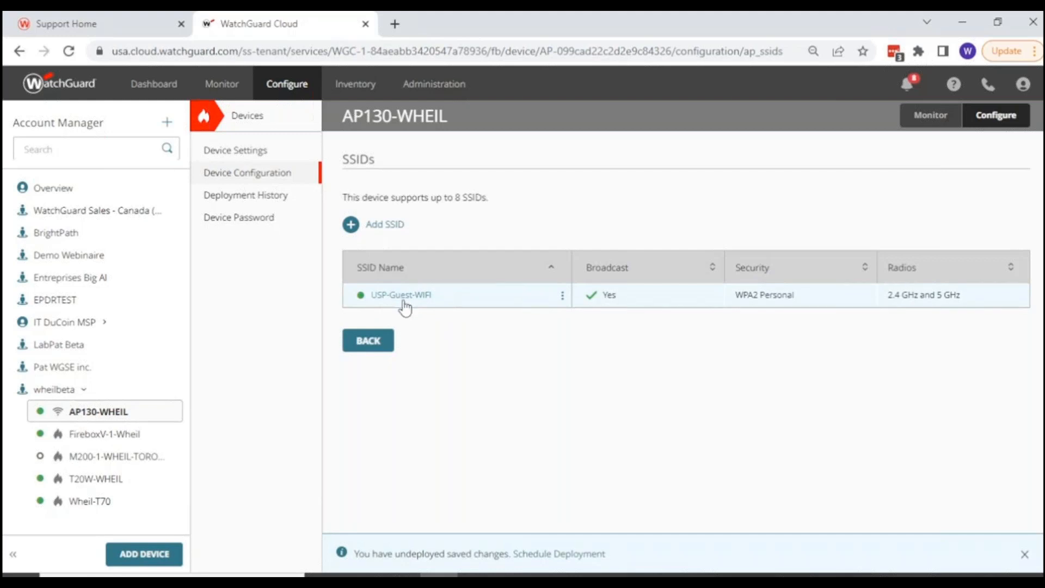
left_click(407, 302)
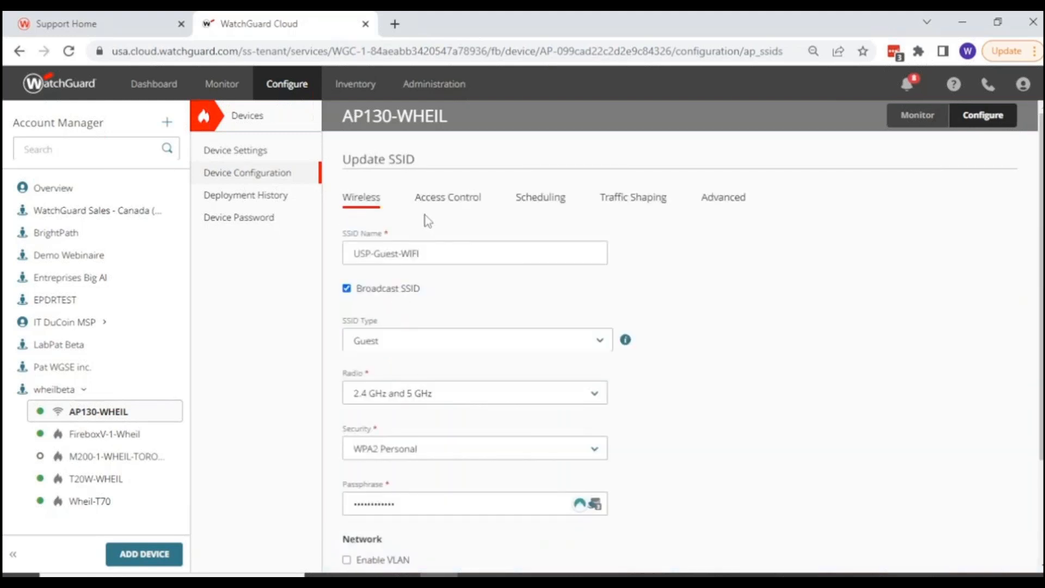
left_click(538, 197)
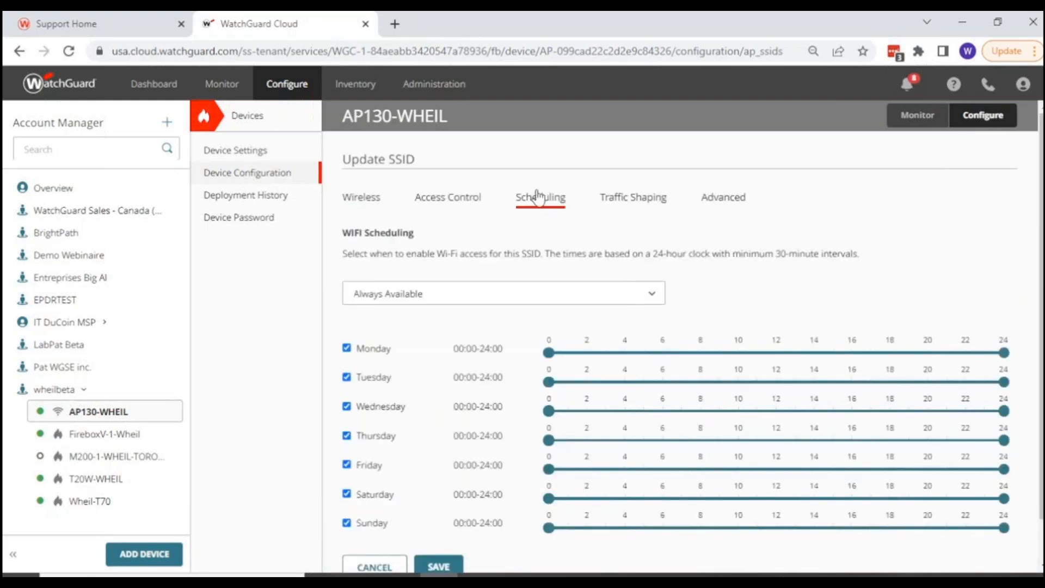
left_click(431, 292)
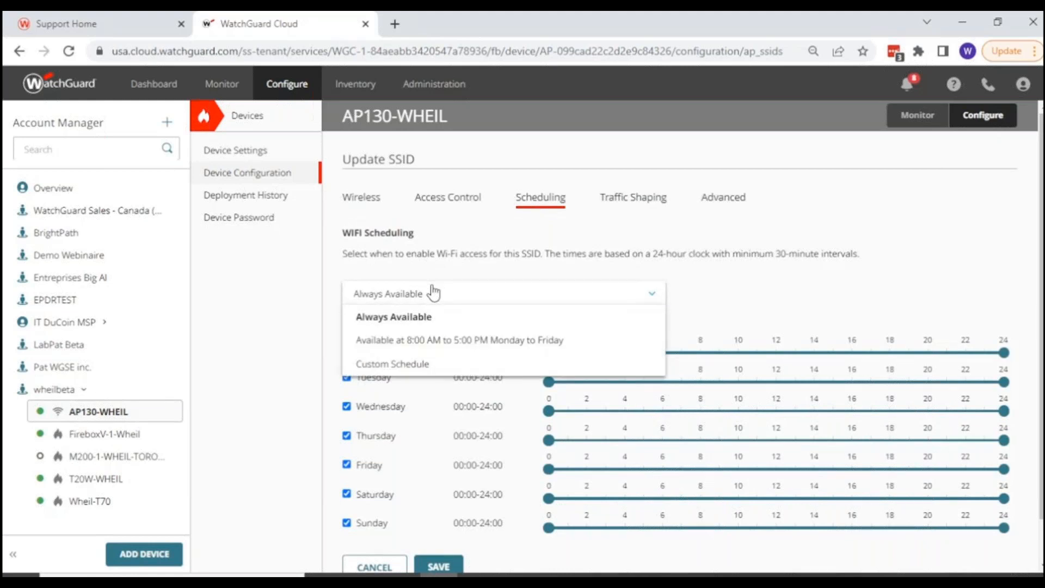
left_click(432, 340)
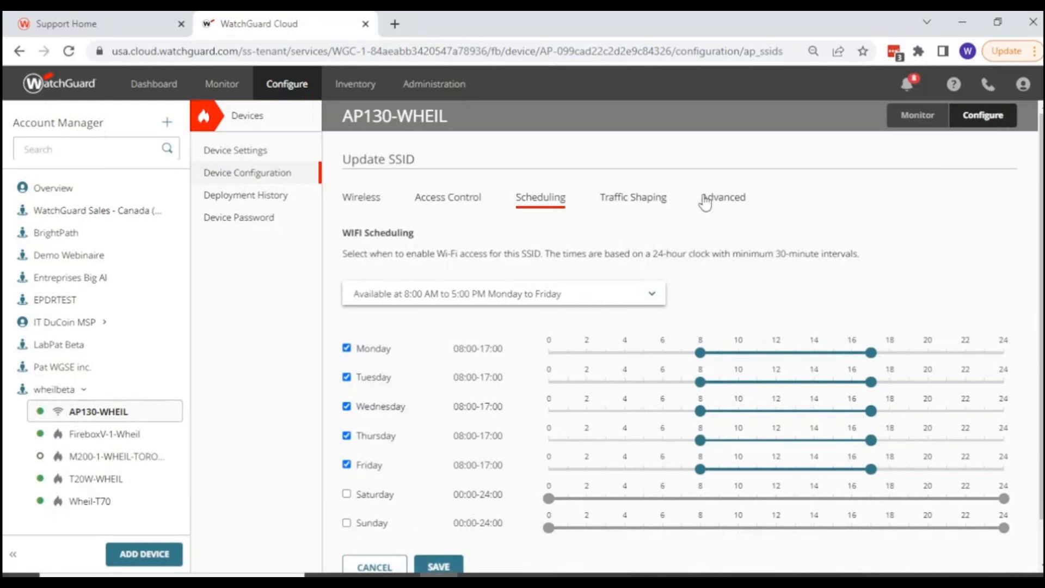
Check the Client Isolation setting in the SSID's advanced options and save the updated SSID.
left_click(723, 199)
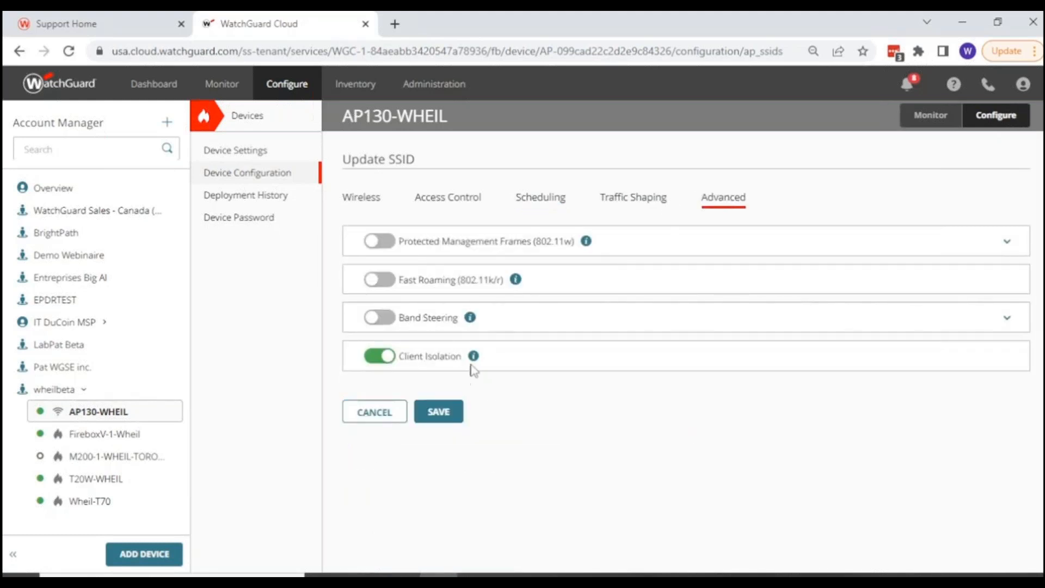
mouse_move(474, 359)
left_click(436, 412)
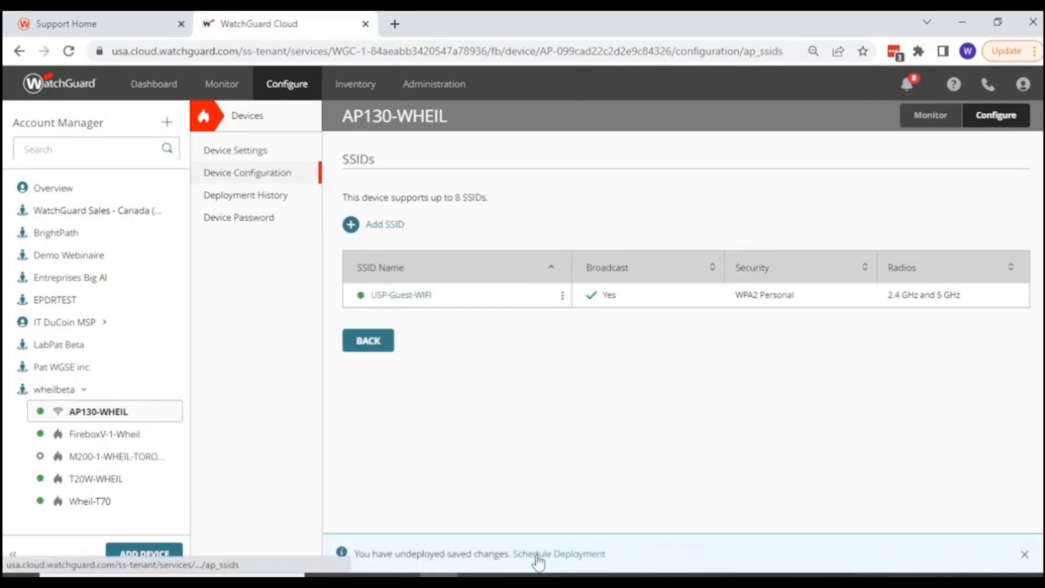
Start deploying the saved AP130-WHEIL changes, view the scheduled deployment option and return to Deploy changes now.
left_click(538, 555)
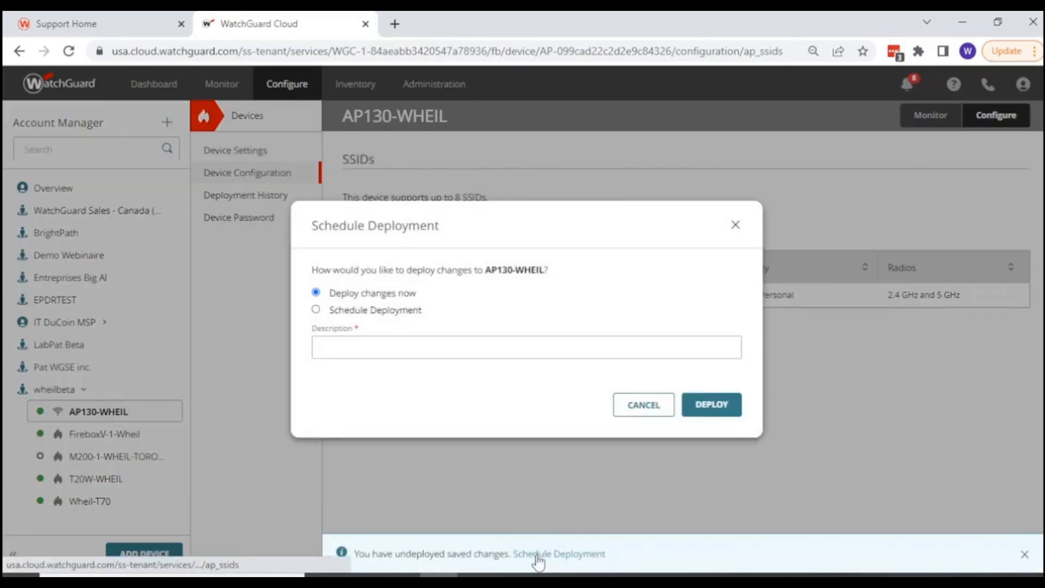
left_click(373, 310)
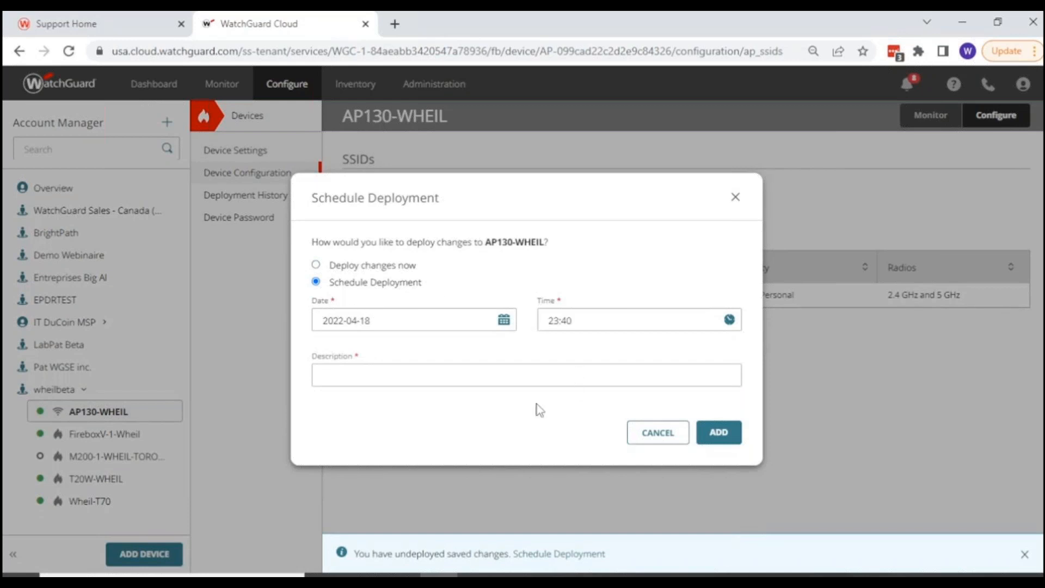
left_click(401, 374)
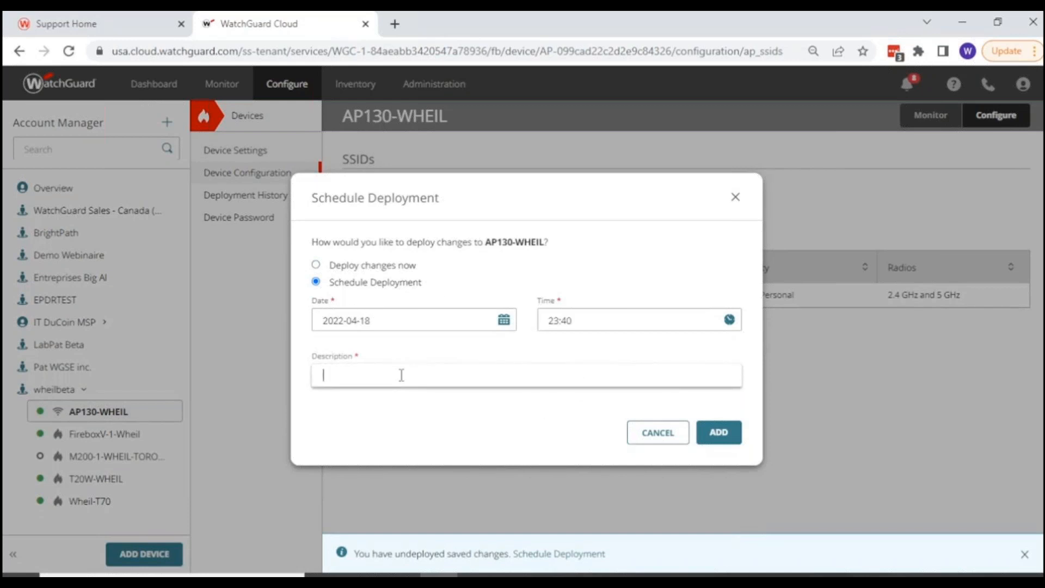
left_click(359, 265)
Enter Guest WIFI as the deployment description, deploy the changes to AP130-WHEIL and dismiss the confirmation.
left_click(443, 350)
type("gUEST")
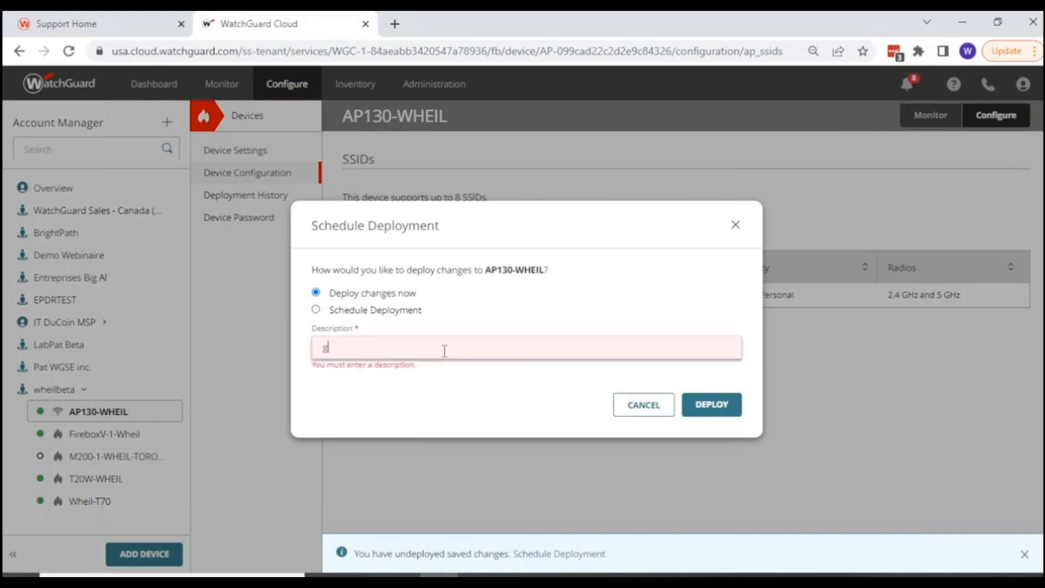
key("BackSpace")
key("BackSpace")
key("BackSpace")
key("BackSpace")
key("BackSpace")
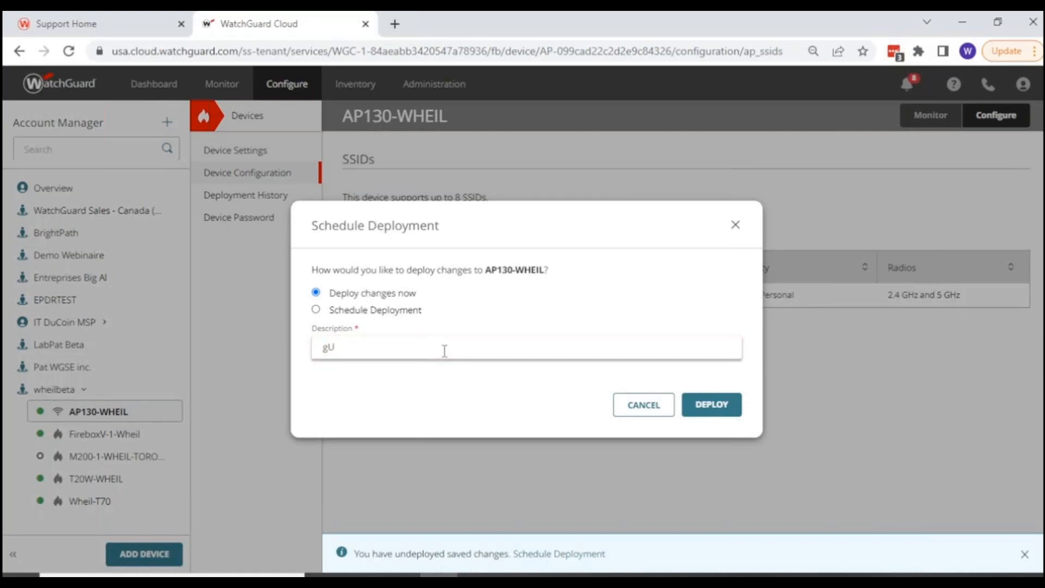
type("GuestWIFI")
left_click(730, 414)
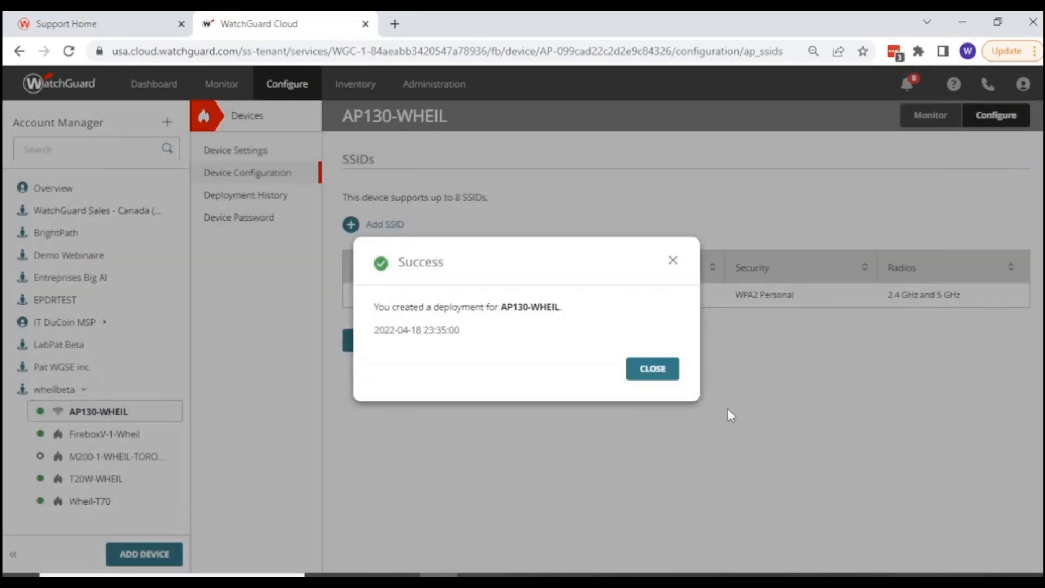
left_click(640, 375)
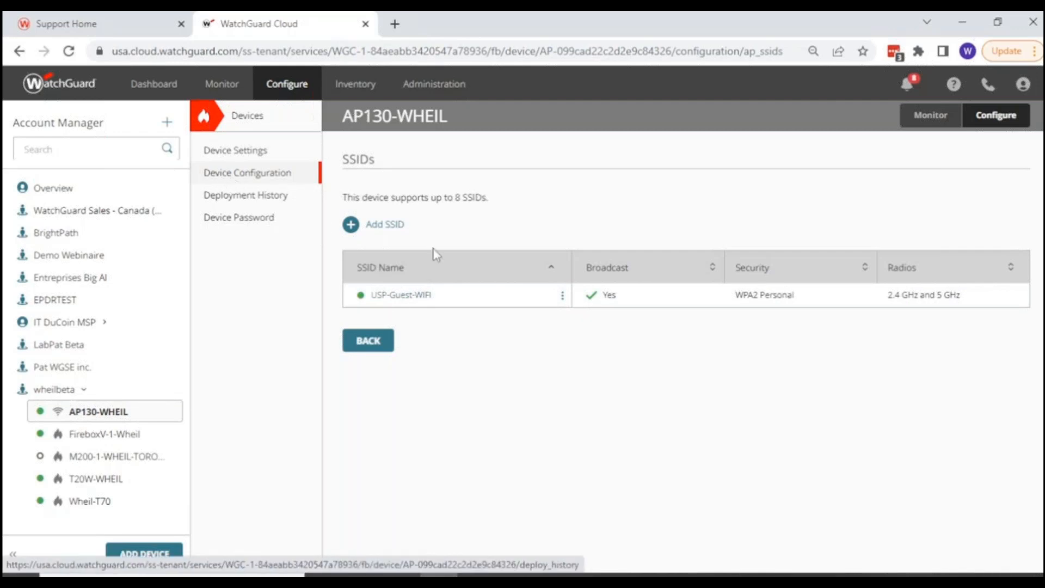
Open AP130-WHEIL's deployment history and review the version 11 configuration report, from the SSID settings to the advanced settings and section list.
left_click(368, 354)
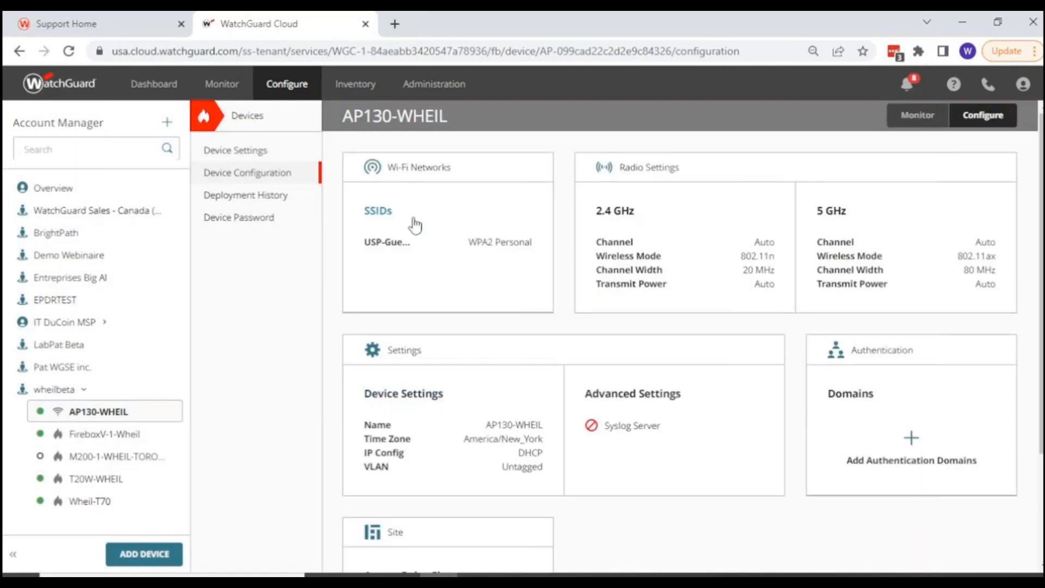
left_click(230, 196)
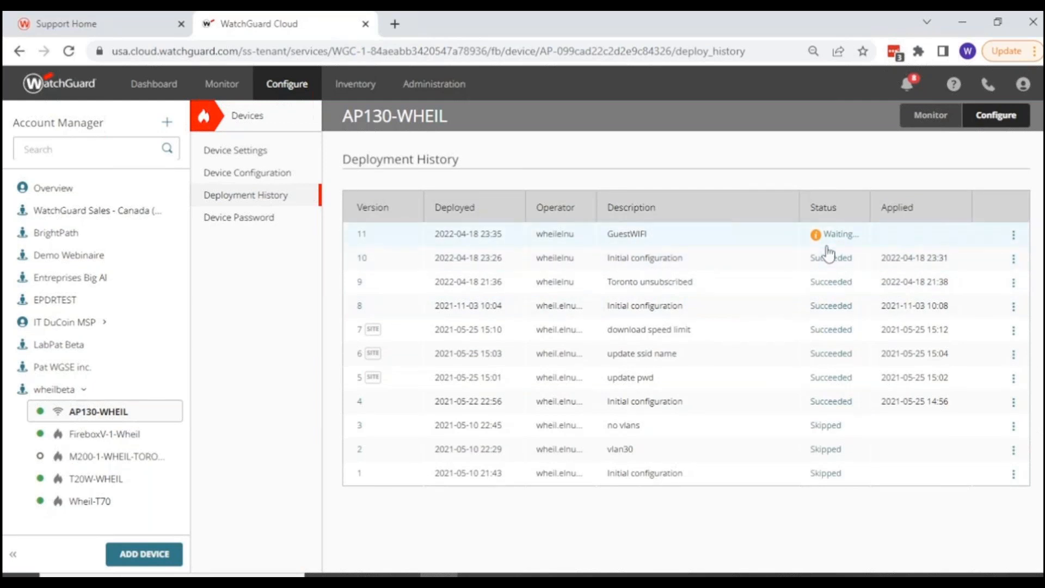
left_click(1015, 236)
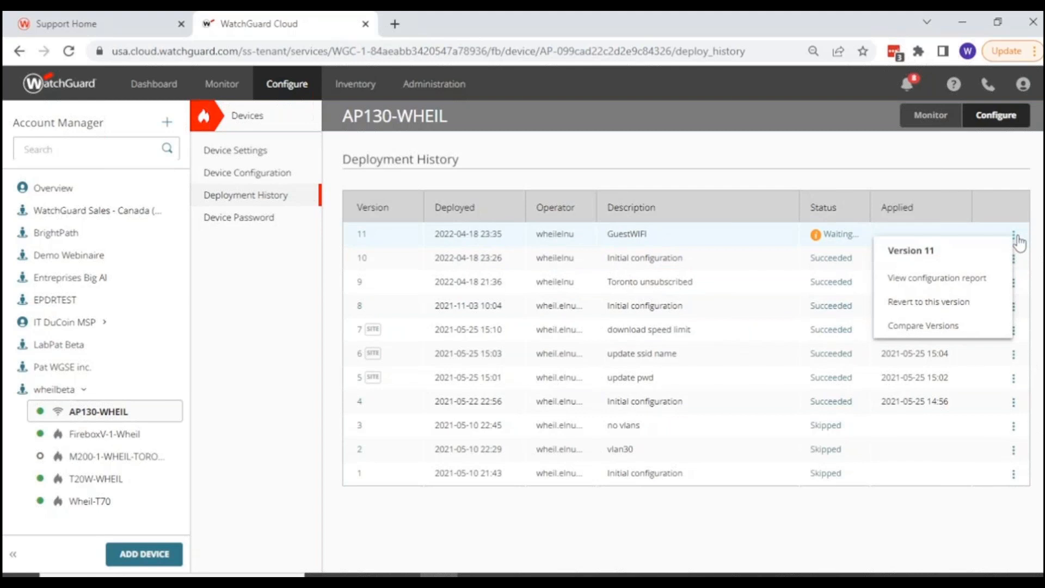
left_click(974, 278)
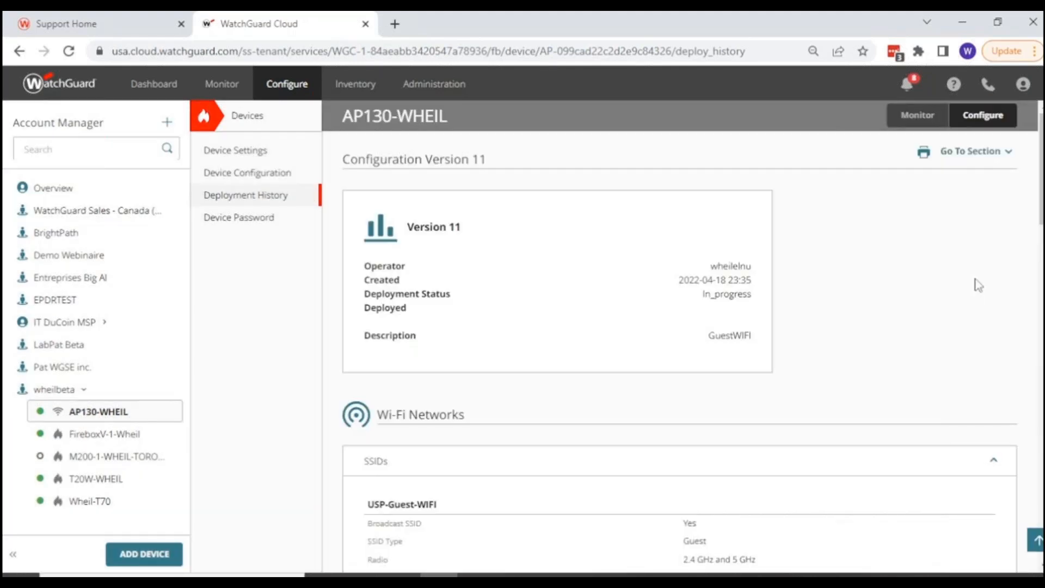
scroll(937, 343, "down", 7)
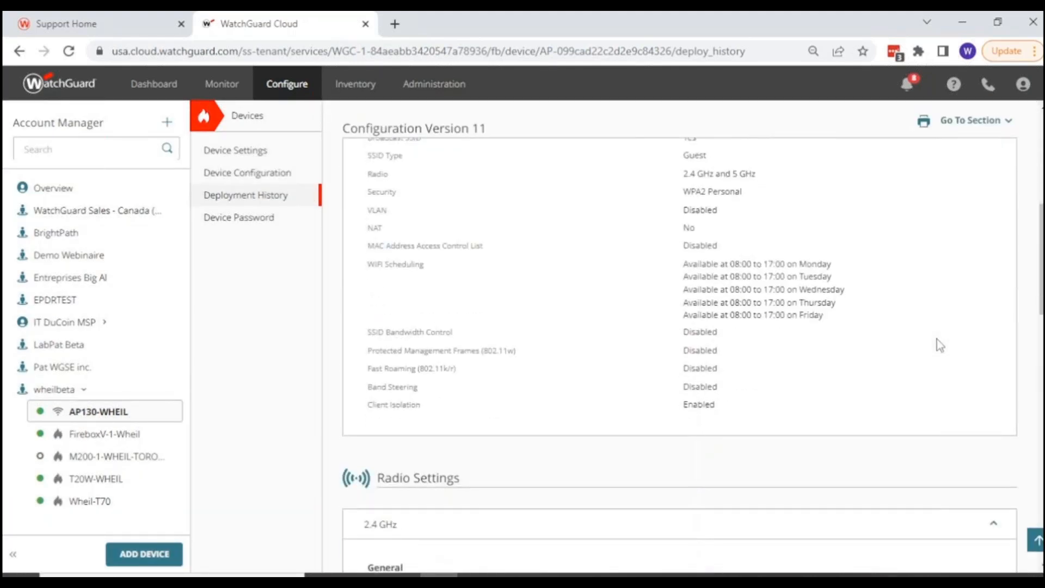
scroll(936, 339, "up", 2)
scroll(936, 338, "down", 8)
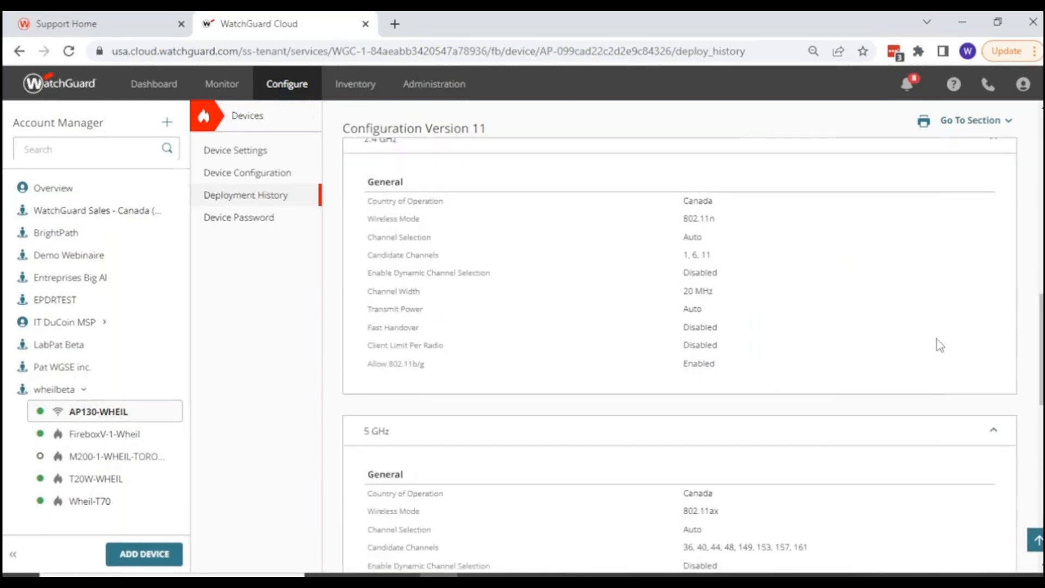
scroll(936, 344, "down", 10)
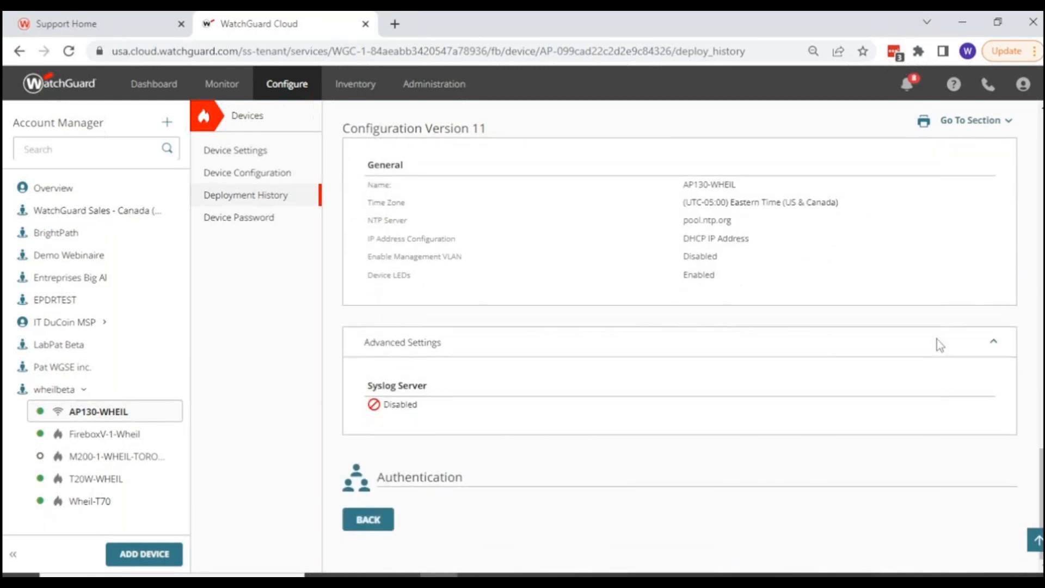
scroll(937, 344, "up", 20)
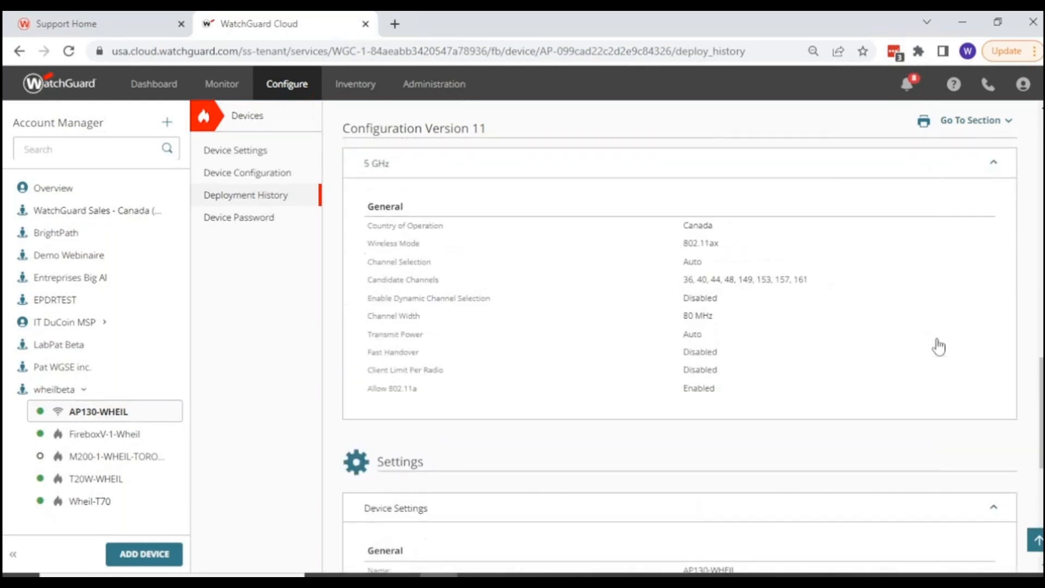
left_click(972, 135)
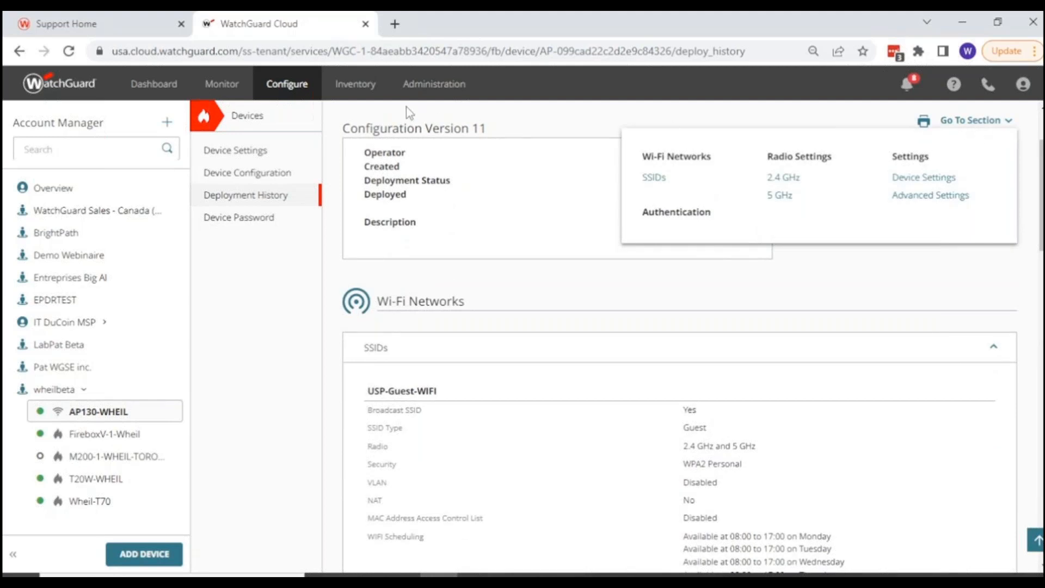
View AP130-WHEIL's device password settings and look over its device configuration down to the Access Point Site option.
left_click(229, 219)
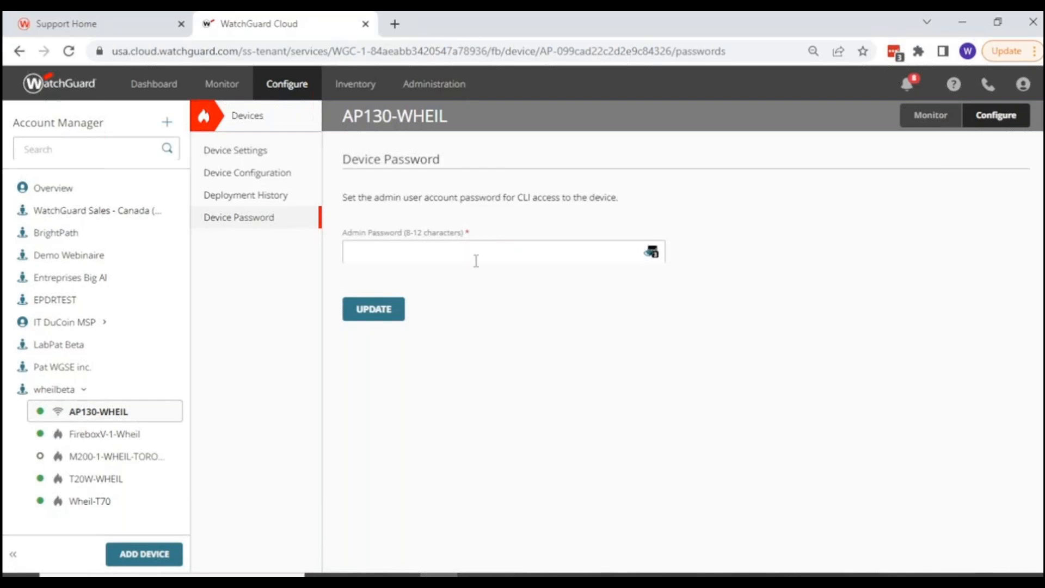
left_click(250, 179)
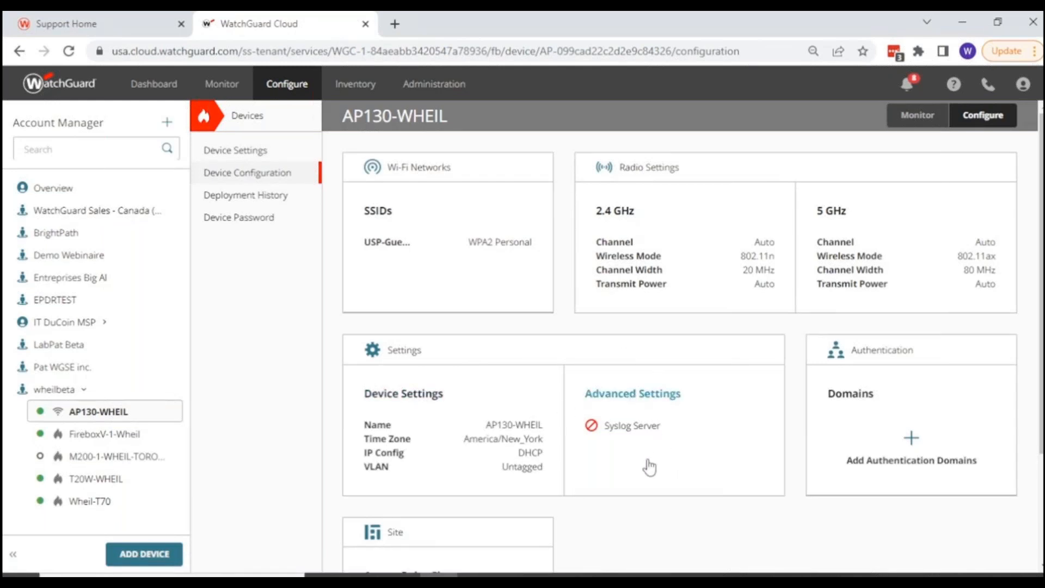
scroll(646, 445, "down", 3)
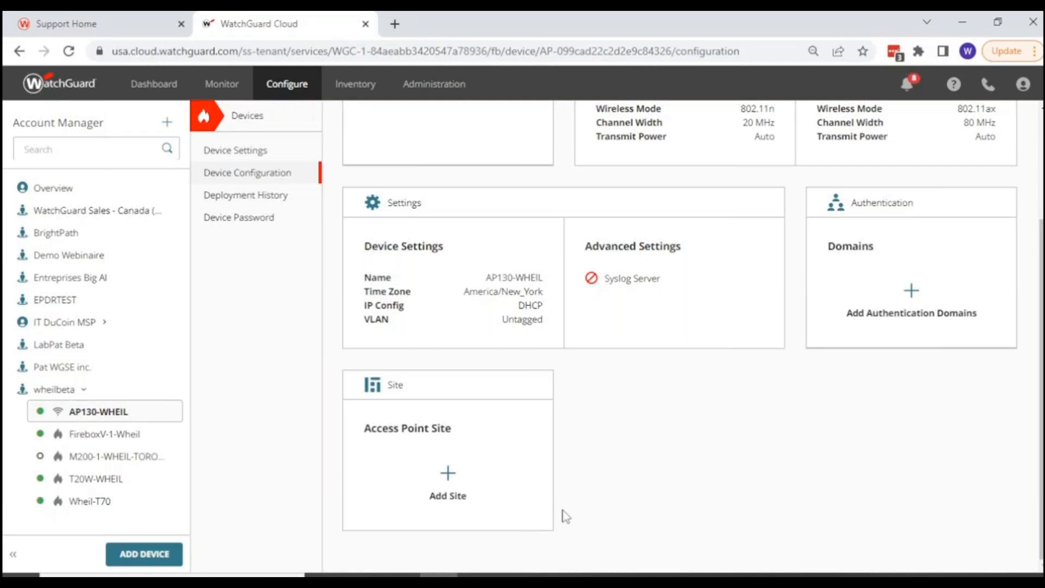
scroll(566, 515, "up", 3)
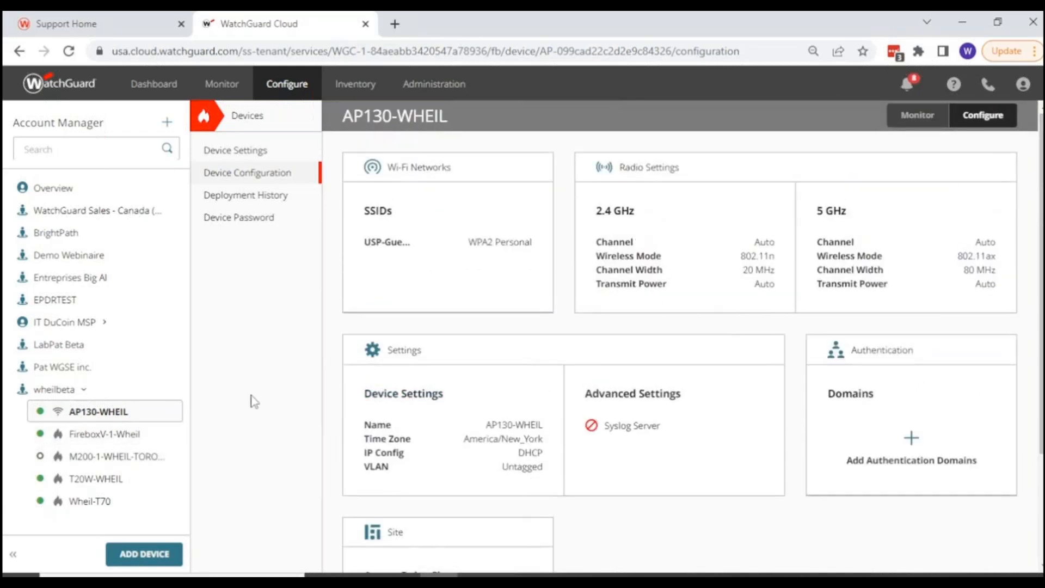
Add a new access point site named Halifax under the shared configurations.
left_click(286, 87)
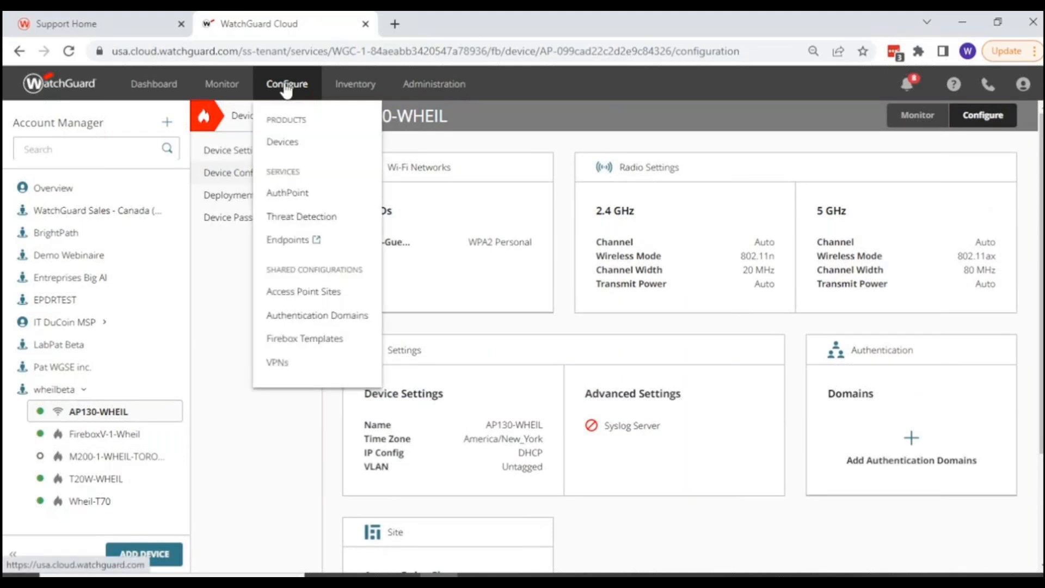
left_click(298, 293)
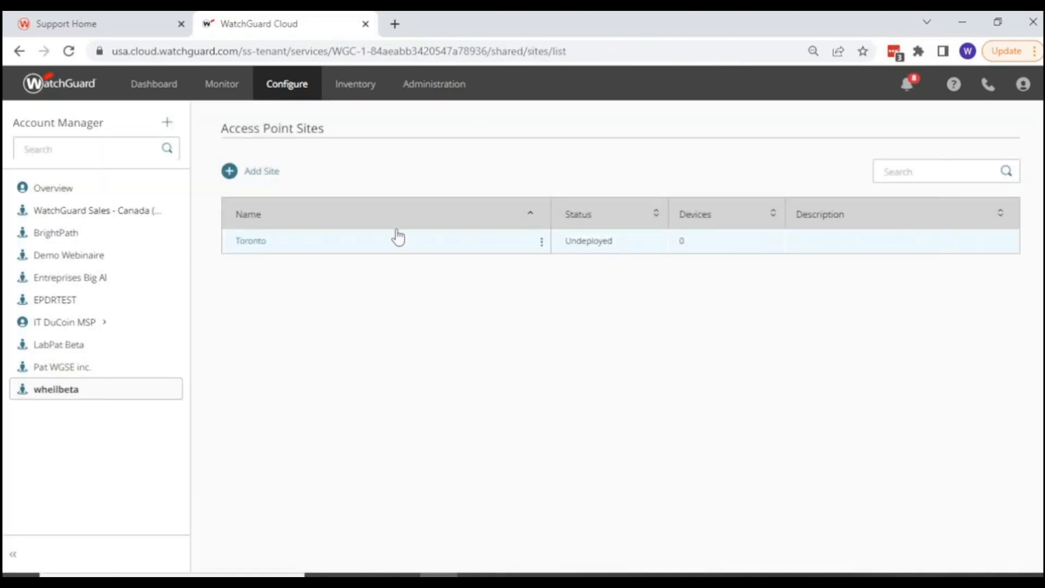
left_click(229, 171)
left_click(257, 192)
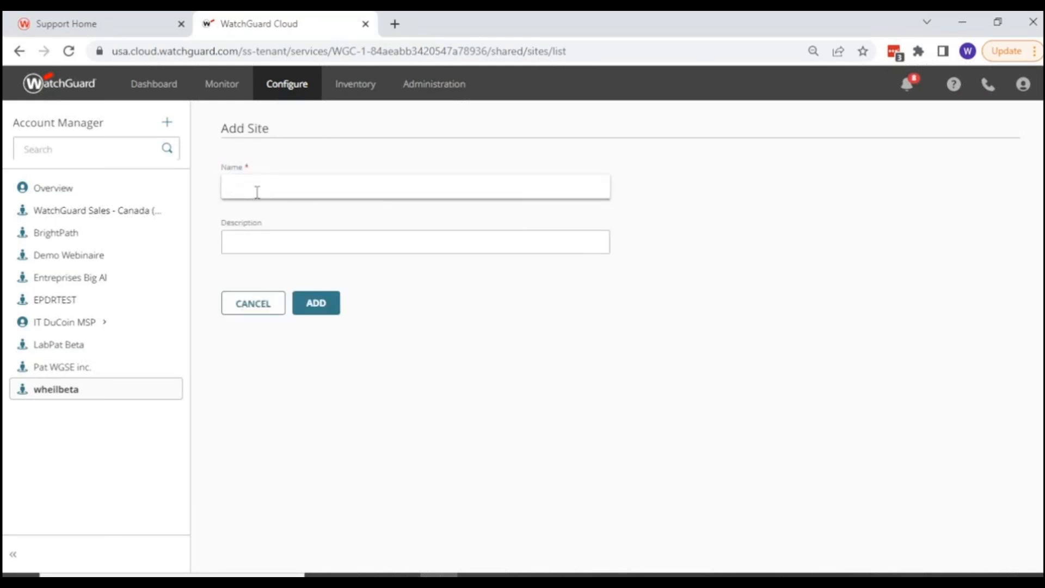
type("it")
type("IT")
type("h")
key("BackSpace")
type("Halifax")
left_click(335, 305)
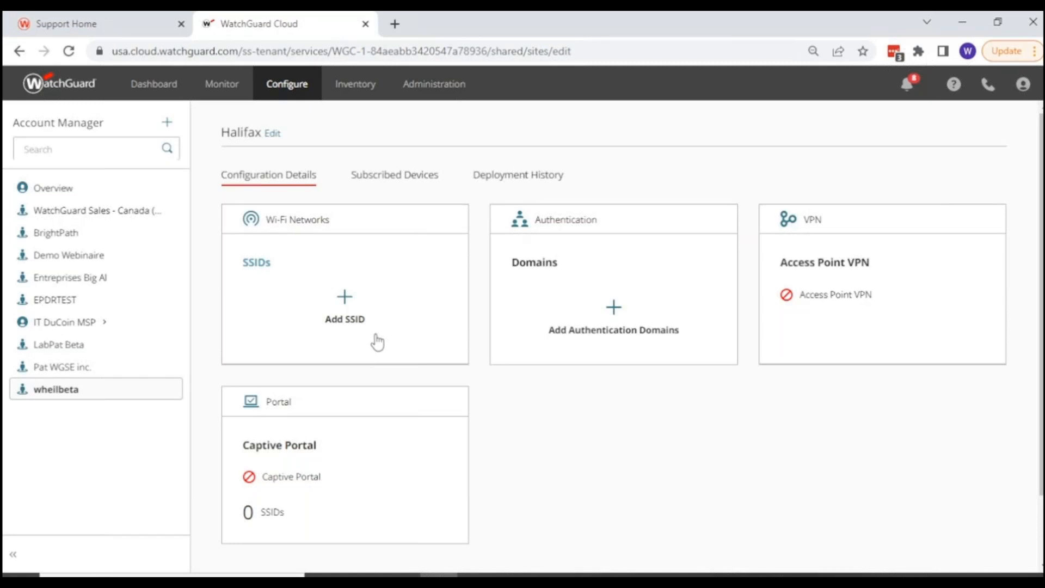
Start a new SSID in the Halifax site and name it Staff.
left_click(259, 266)
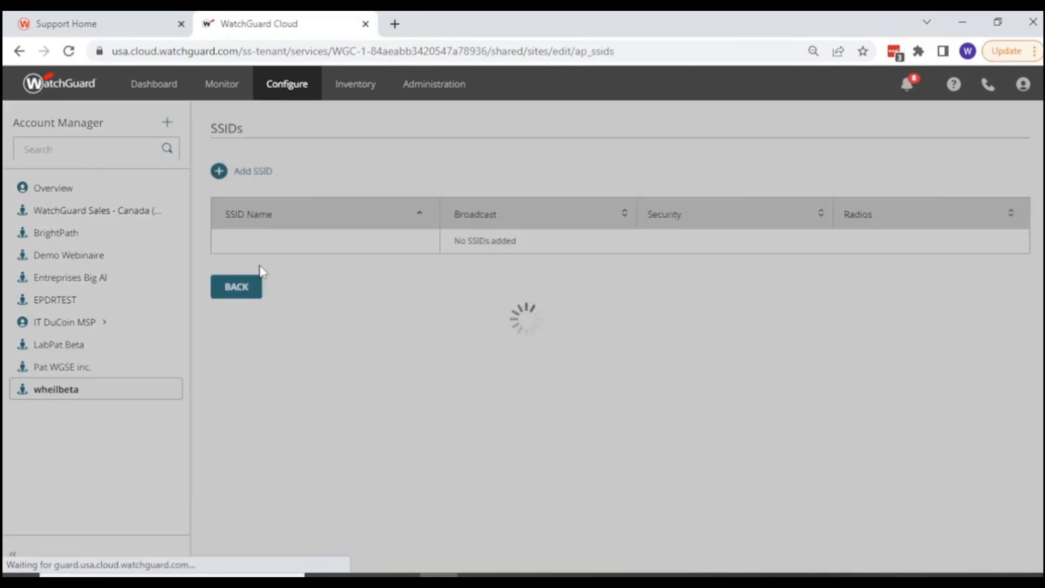
left_click(219, 171)
left_click(256, 222)
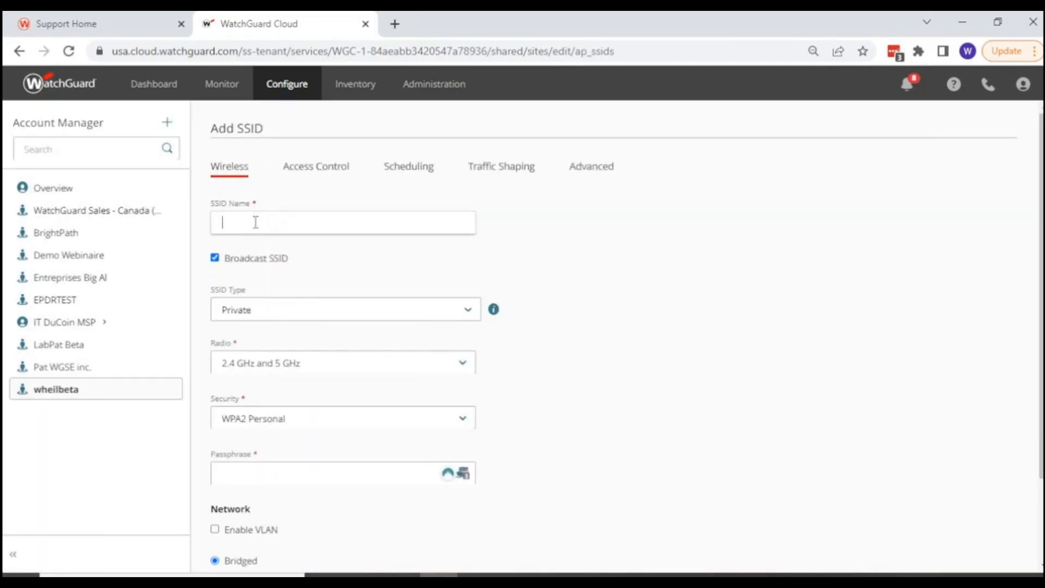
type("Sta")
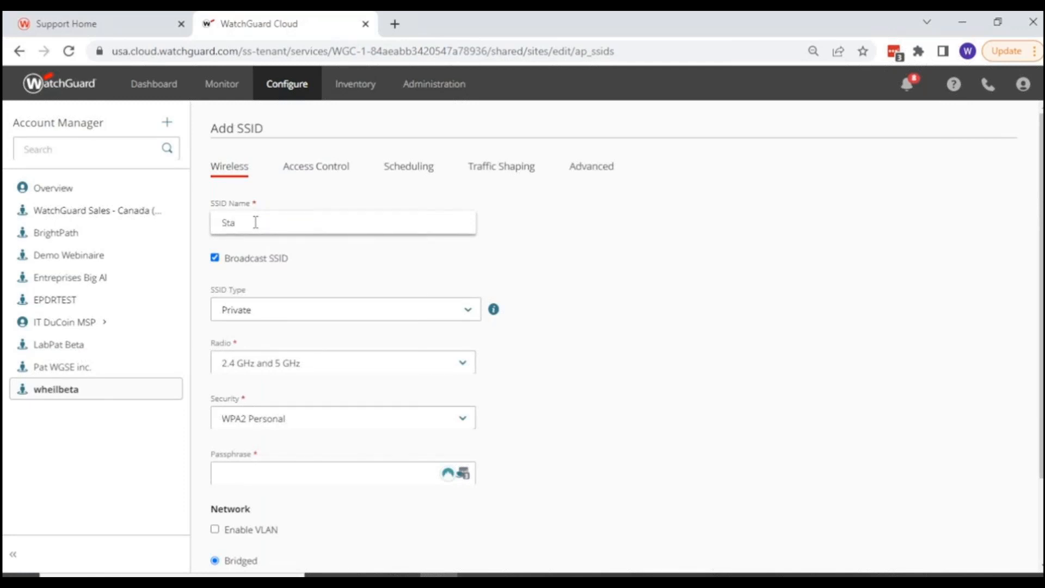
type("ff")
Enter the passphrase for the Staff SSID, keep it Private with WPA2 Personal and Bridged networking, and save it.
scroll(289, 321, "down", 2)
left_click(327, 396)
type("****")
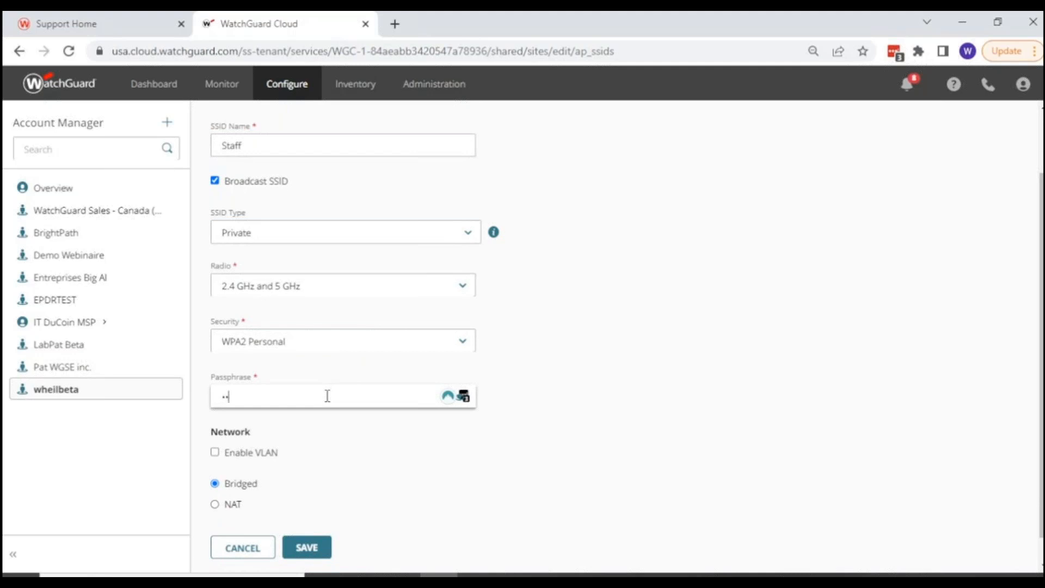
type("********")
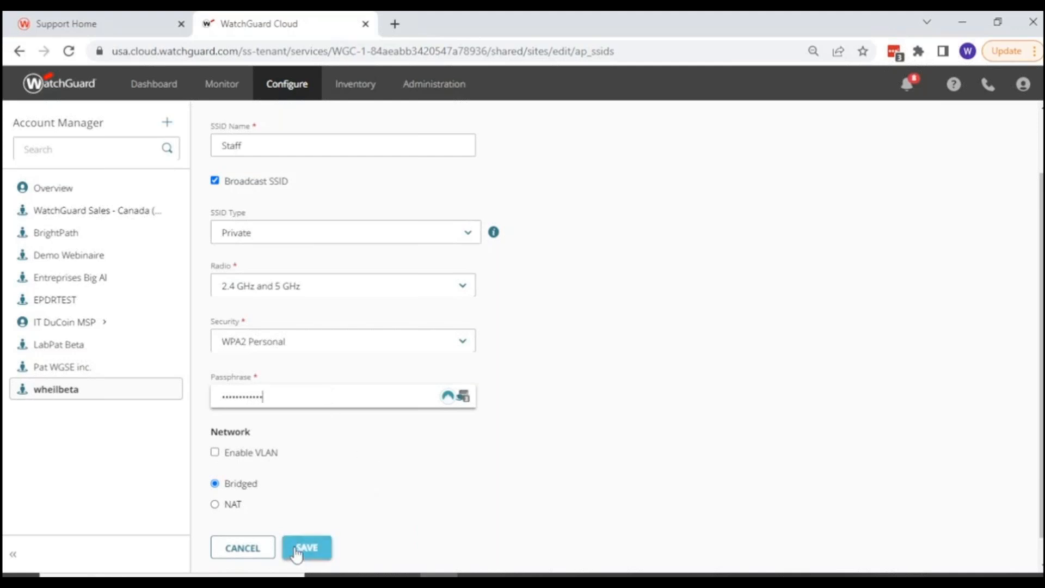
scroll(323, 479, "up", 2)
scroll(321, 477, "down", 3)
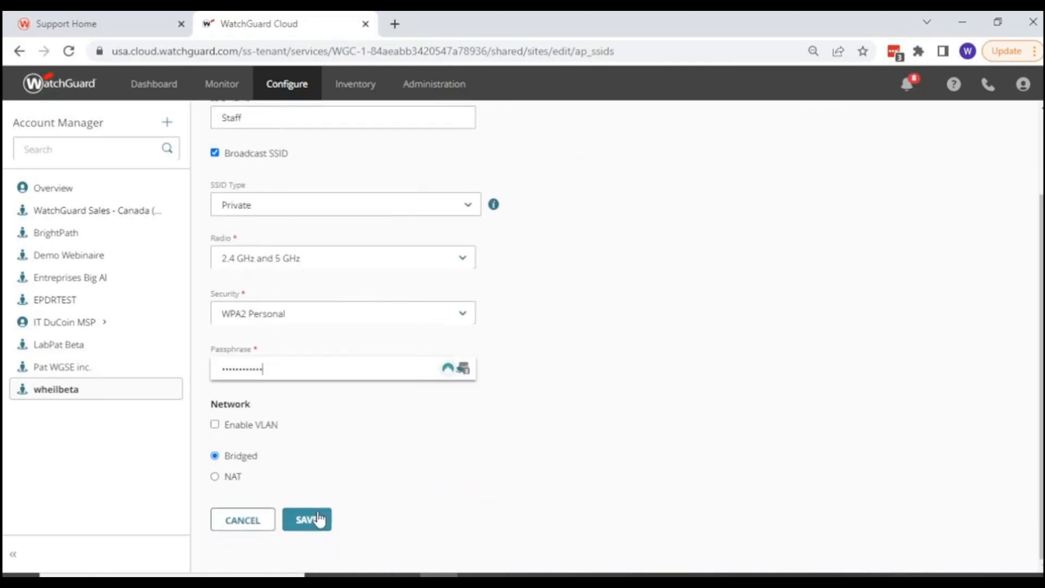
left_click(320, 518)
Reopen the Staff SSID and preview the allowed and blocked MAC address list options, leaving MAC address access control off.
left_click(231, 240)
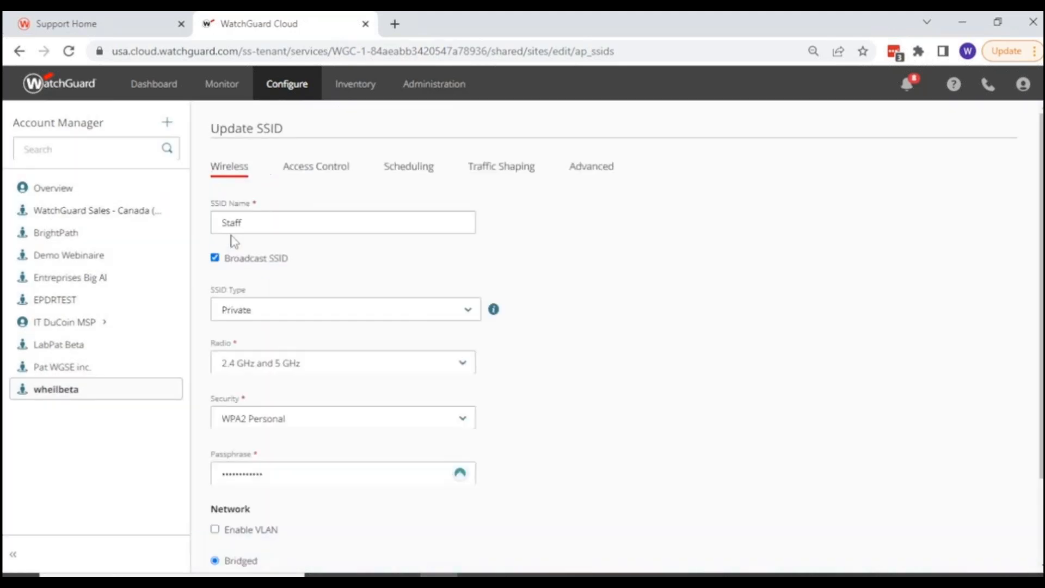
left_click(315, 173)
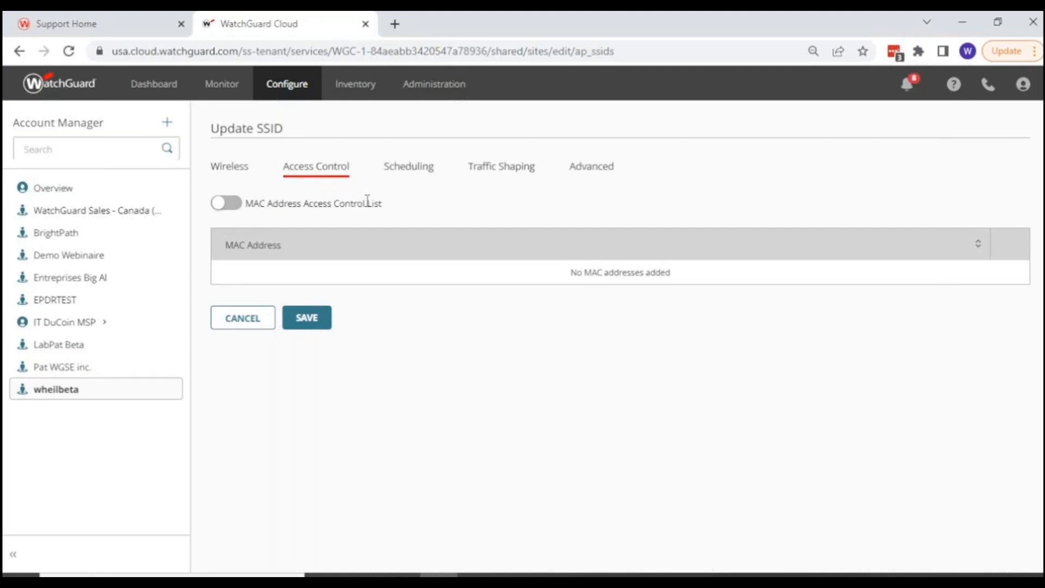
left_click(220, 209)
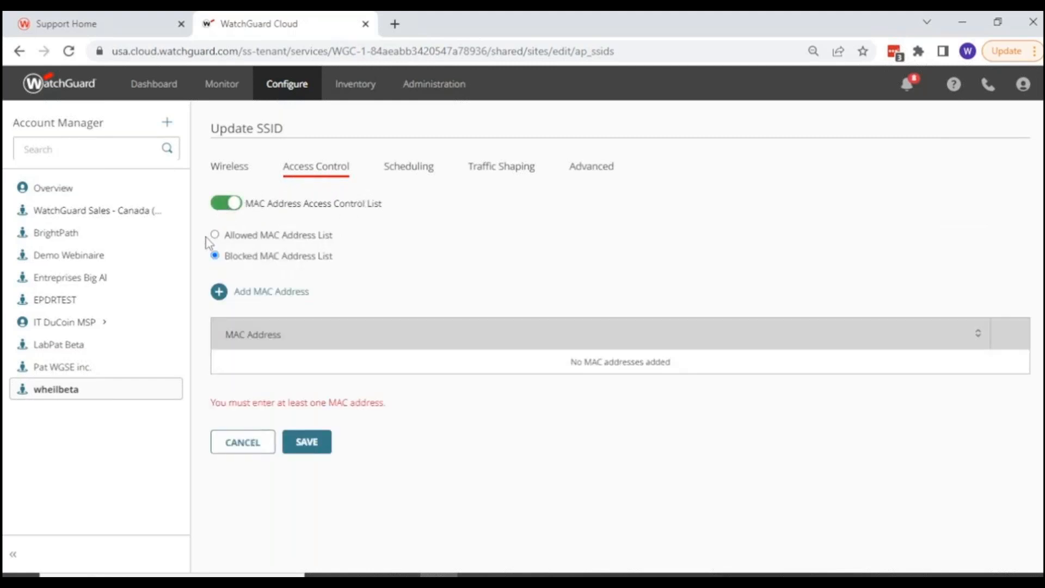
left_click(215, 234)
left_click(215, 256)
left_click(225, 206)
View the Staff SSID's Wi-Fi schedule, try SSID Bandwidth Control with the per-client upload limit option, and switch bandwidth control back off.
left_click(396, 172)
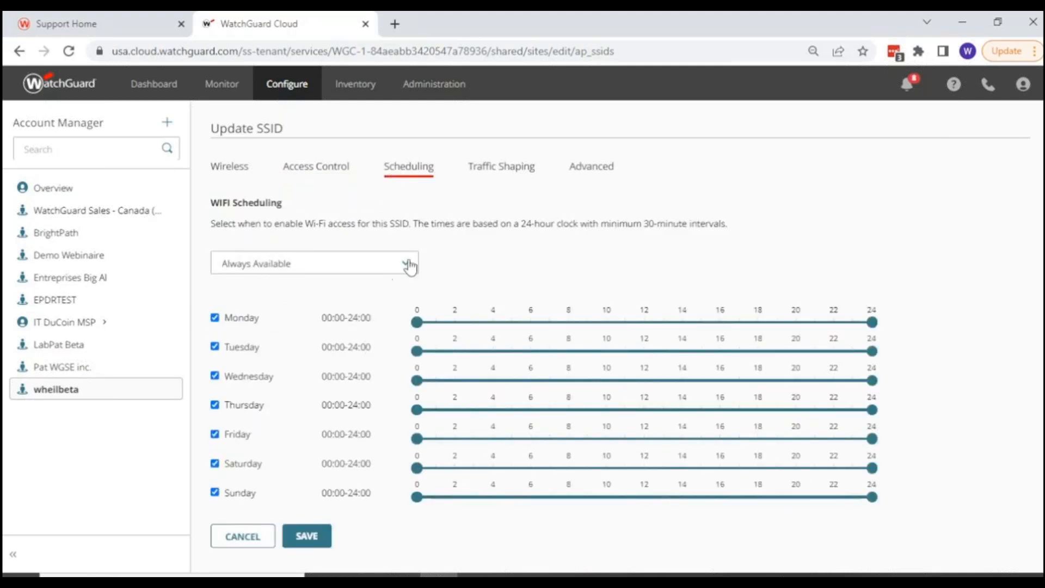
left_click(482, 172)
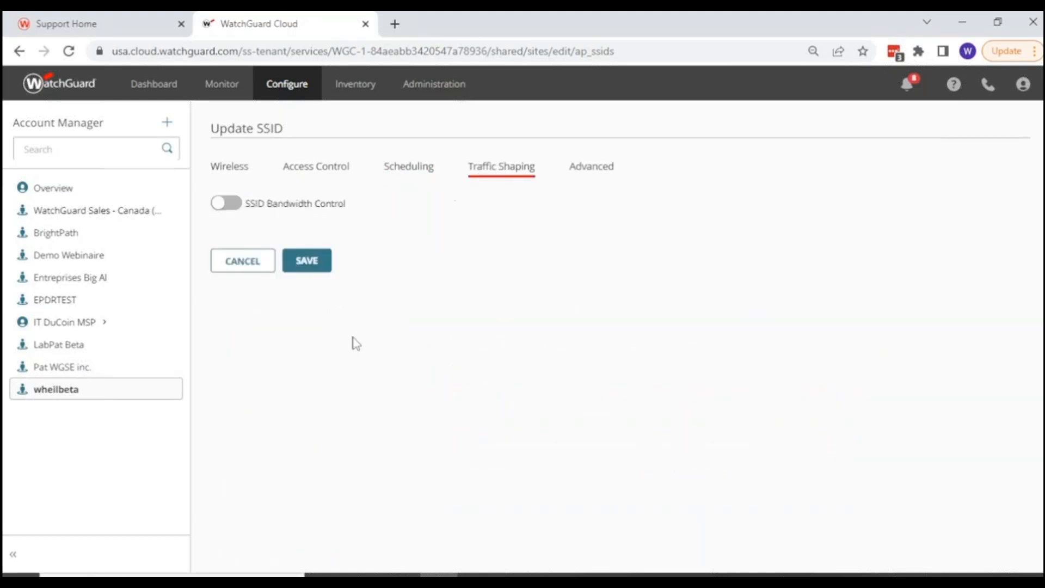
left_click(220, 210)
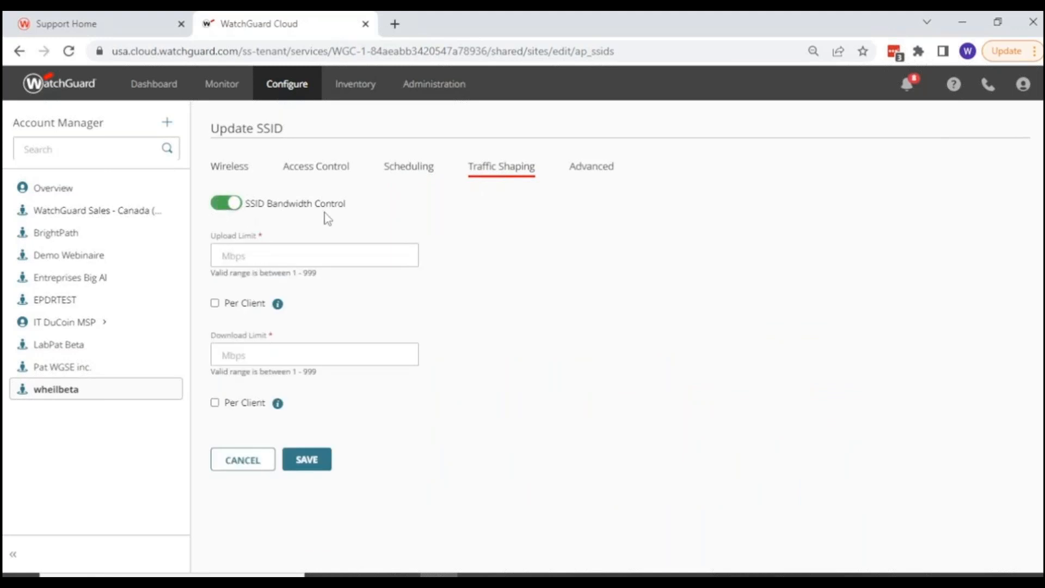
left_click(254, 252)
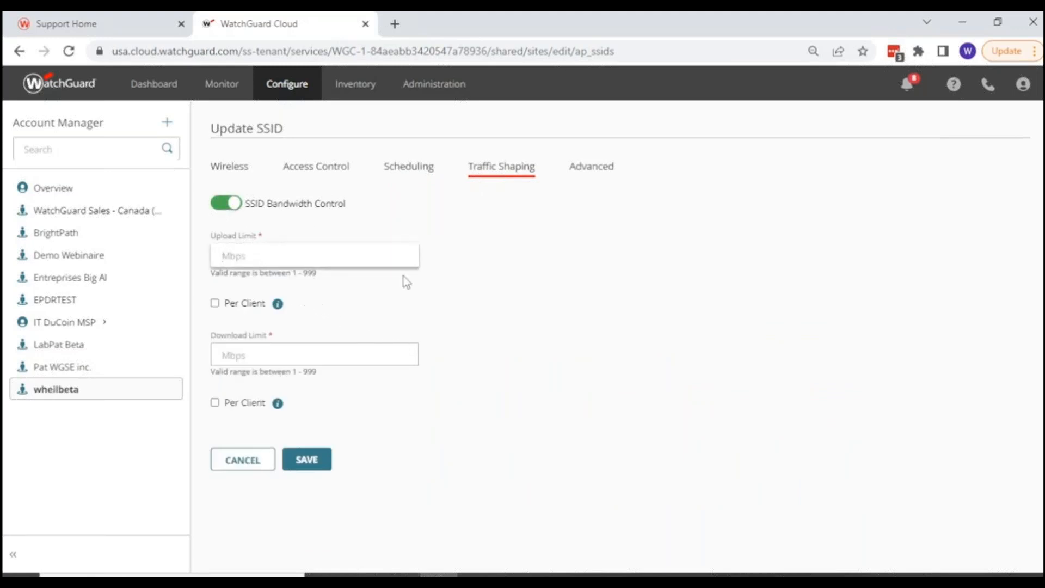
left_click(215, 308)
left_click(215, 290)
left_click(214, 291)
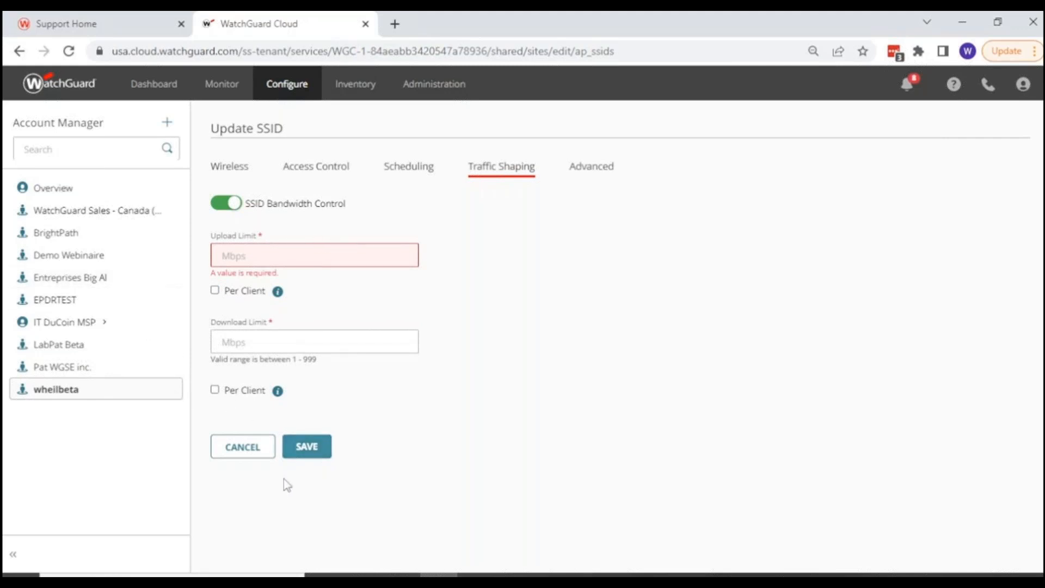
left_click(224, 203)
Check the Protected Management Frames options in the Staff SSID's advanced settings and enable Band Steering with Prefer 5GHz.
left_click(589, 173)
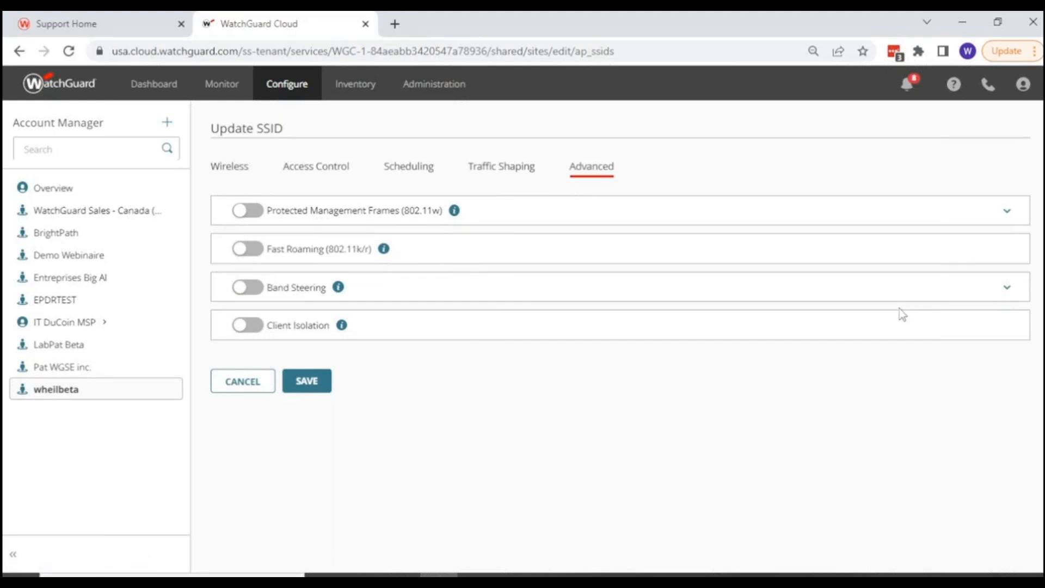
left_click(1007, 217)
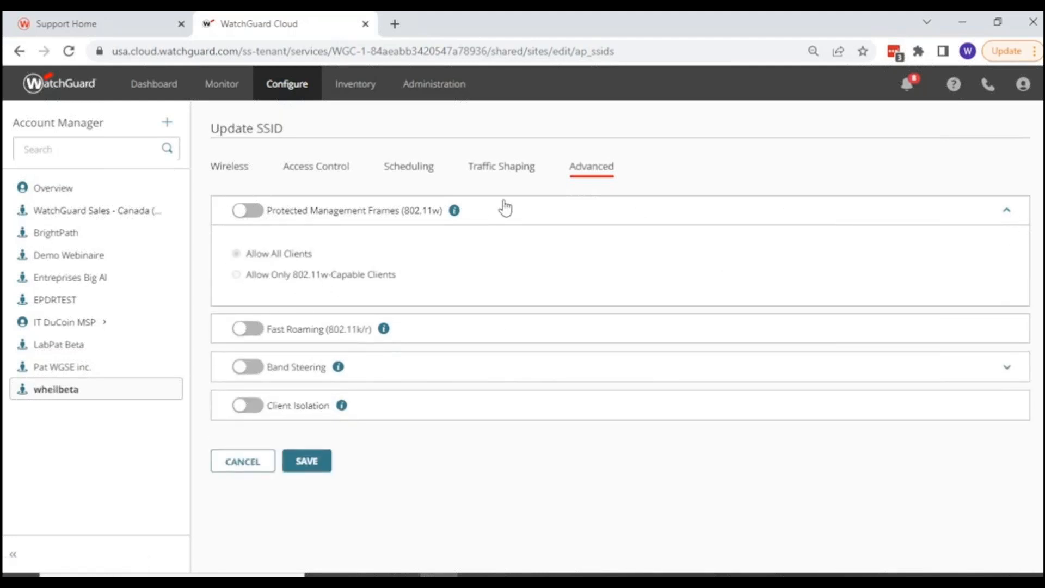
mouse_move(455, 218)
mouse_move(343, 375)
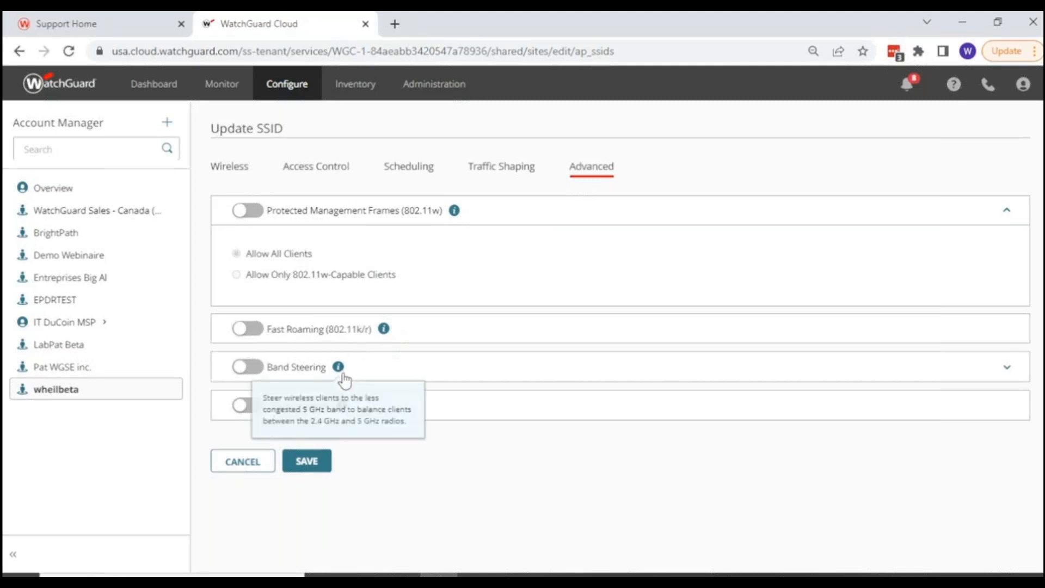
left_click(250, 368)
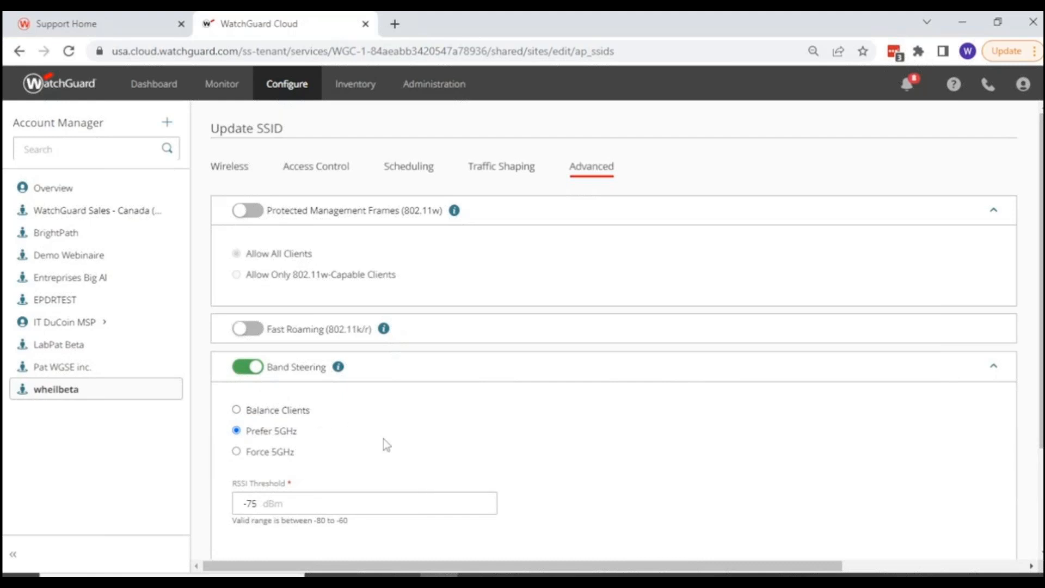
scroll(383, 439, "down", 1)
scroll(383, 439, "down", 1)
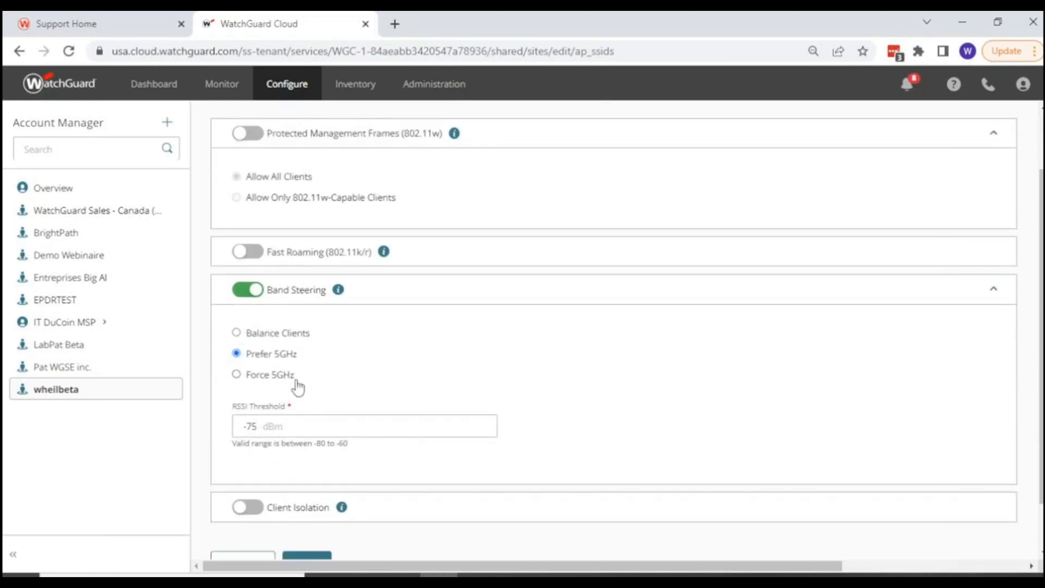
Try Client Isolation on the Staff SSID, switch it back off, and save the SSID's advanced settings.
scroll(234, 419, "down", 1)
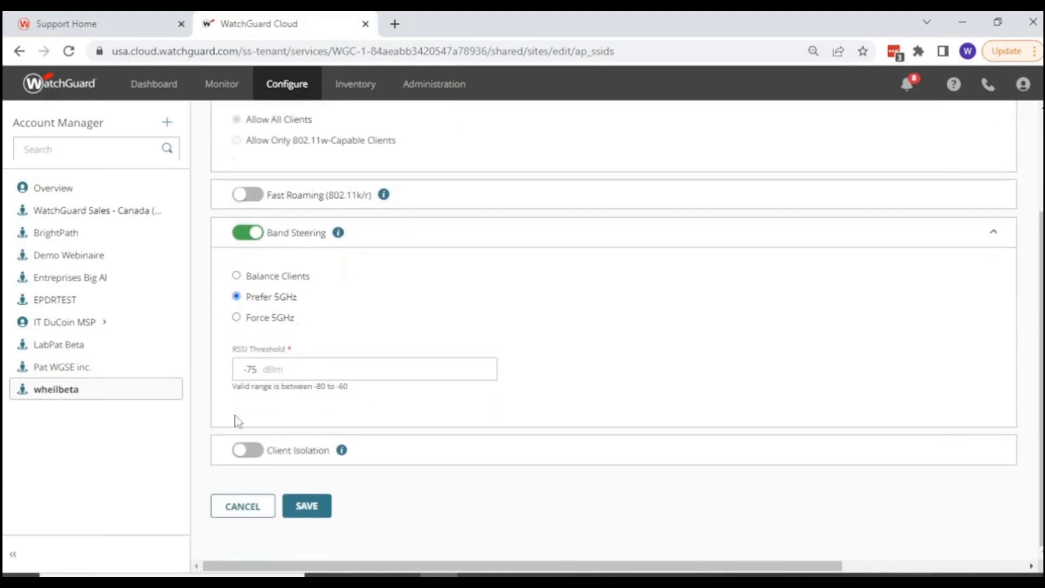
left_click(256, 456)
mouse_move(343, 451)
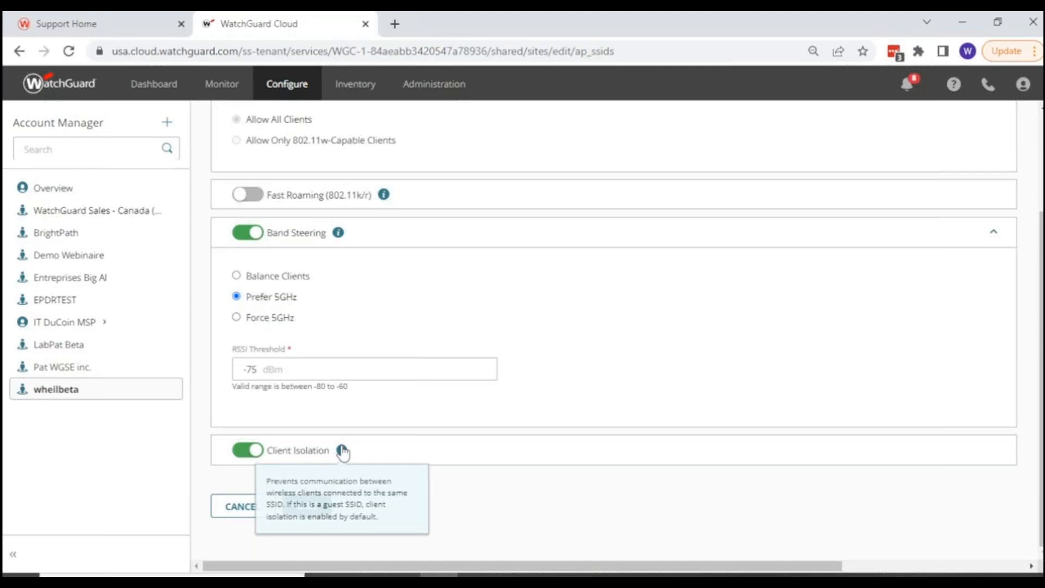
left_click(245, 454)
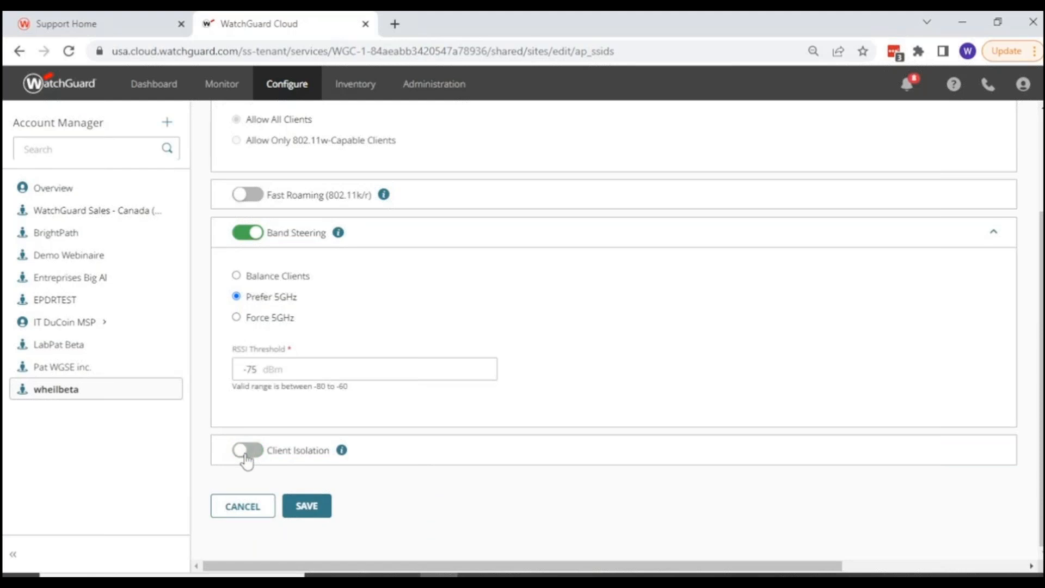
scroll(387, 442, "up", 3)
scroll(387, 438, "down", 3)
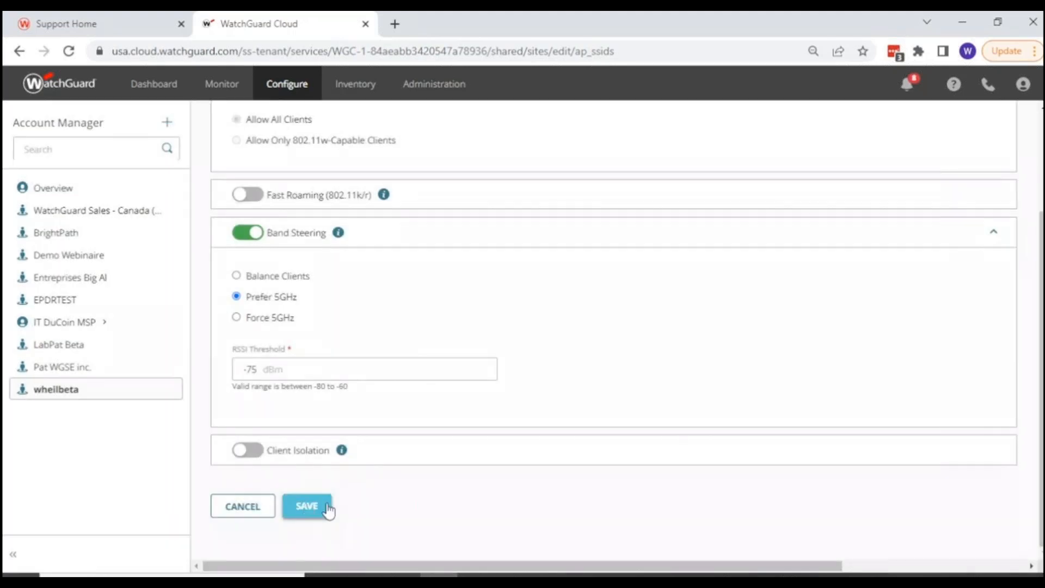
left_click(306, 506)
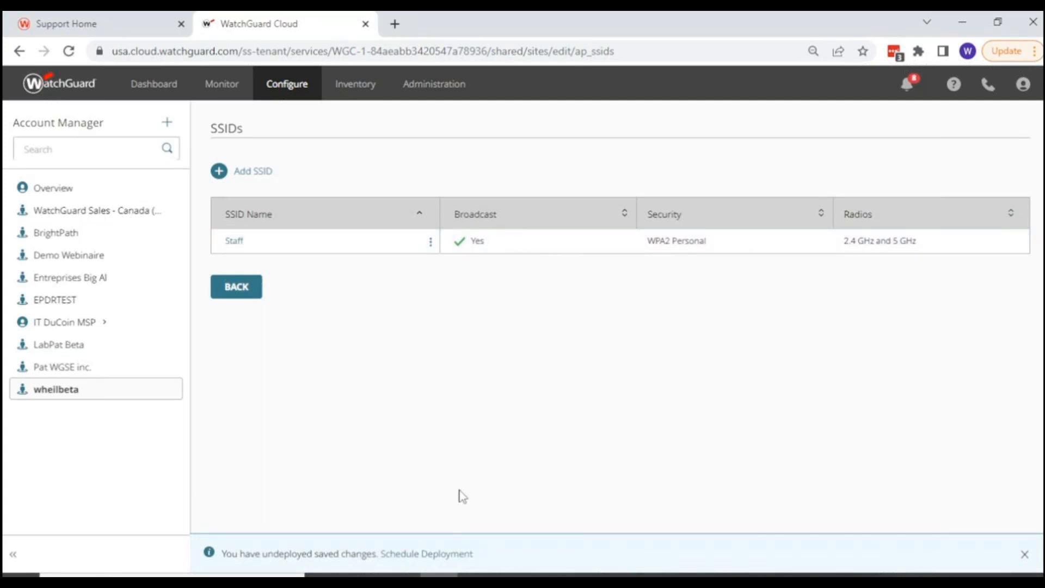
Add the existing authentication domain wgwheil.local with RADIUS server 1.1.1.16, port 1812, to the Halifax site and return to its configuration details.
left_click(237, 288)
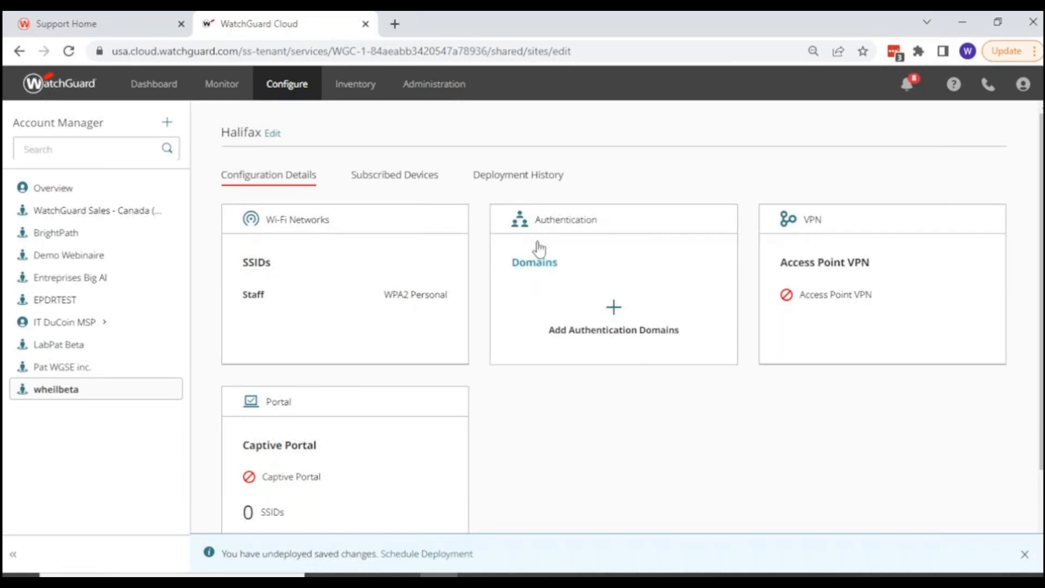
left_click(544, 273)
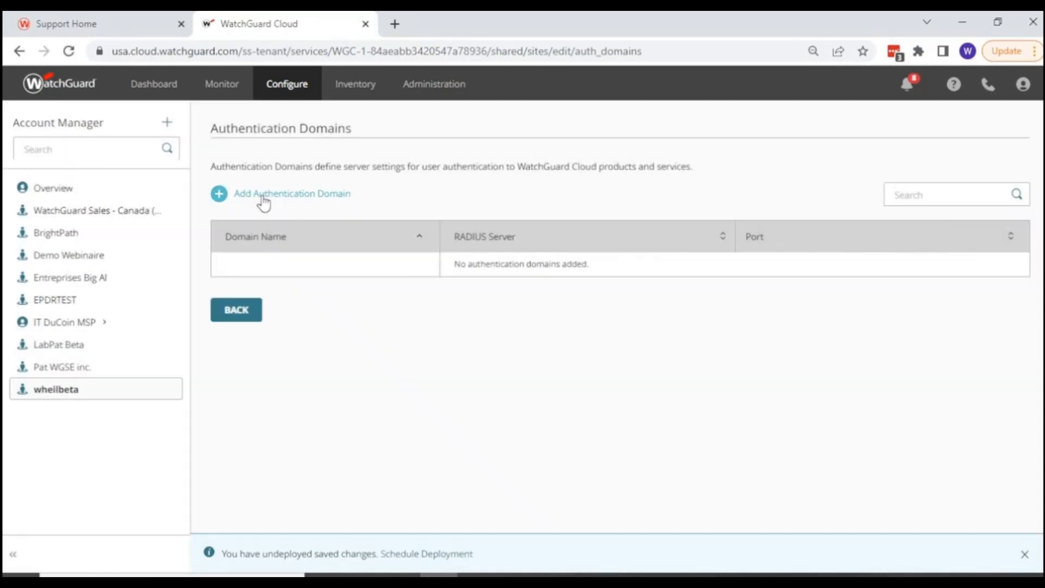
left_click(263, 200)
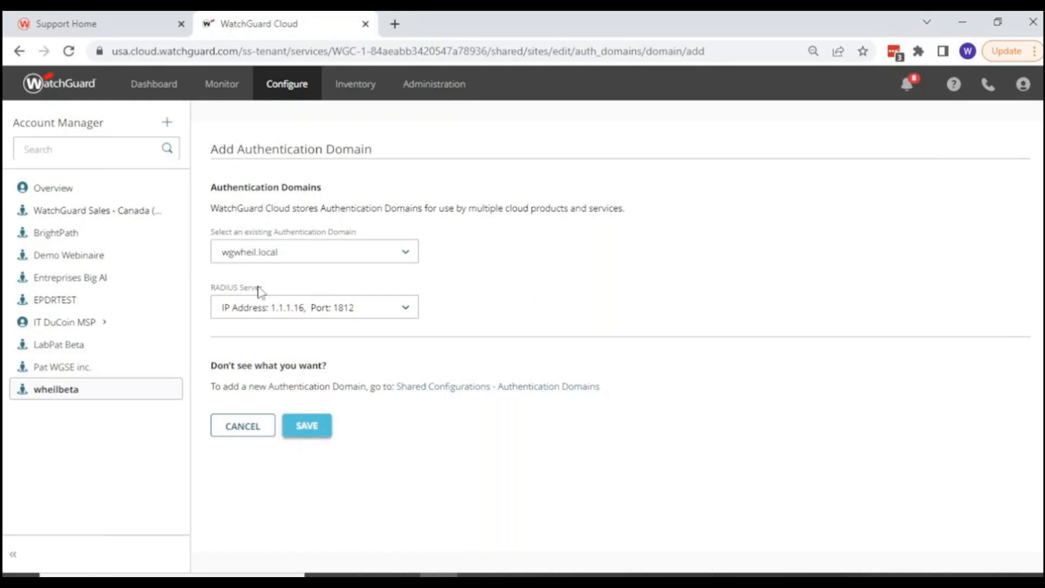
left_click(306, 430)
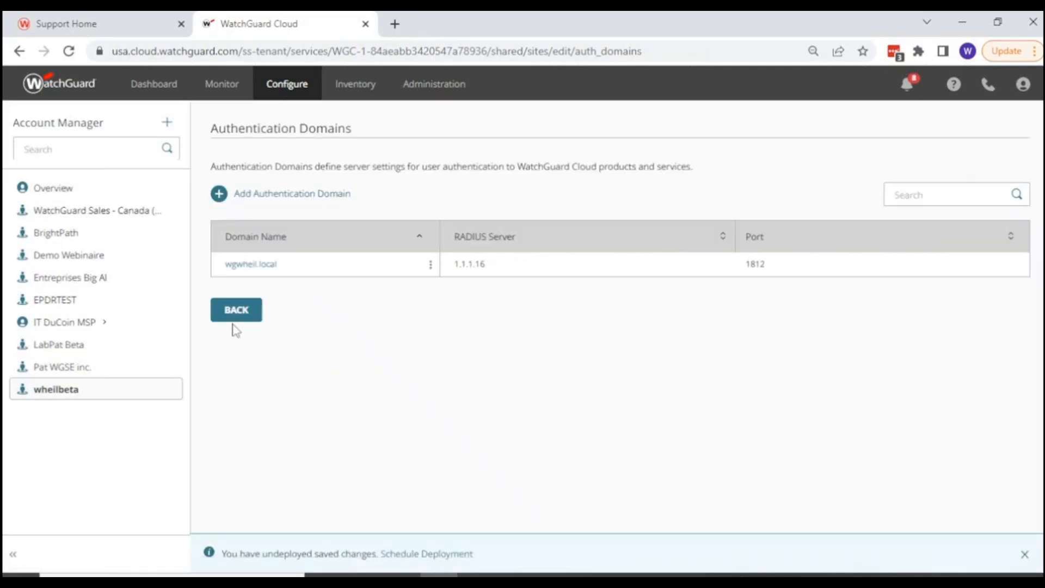
left_click(232, 315)
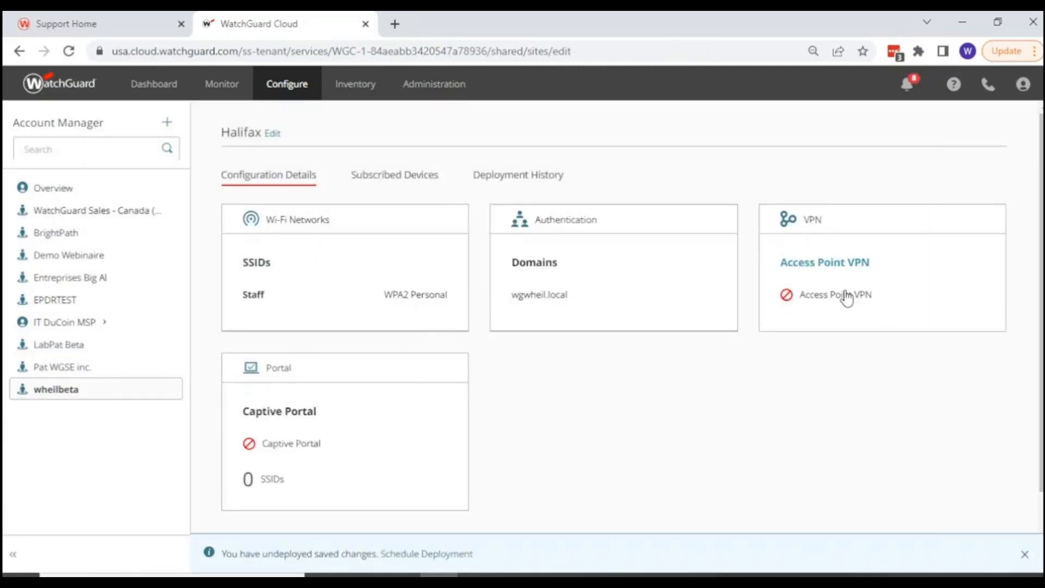
Preview the Halifax site's Access Point VPN endpoint options with the VPN switched on, and leave without saving.
left_click(829, 265)
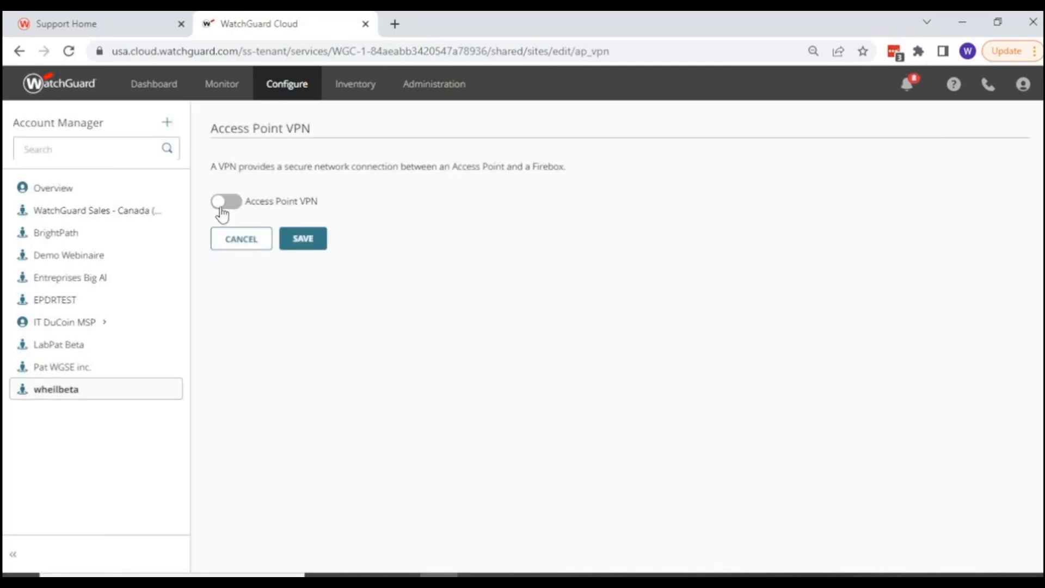
left_click(224, 205)
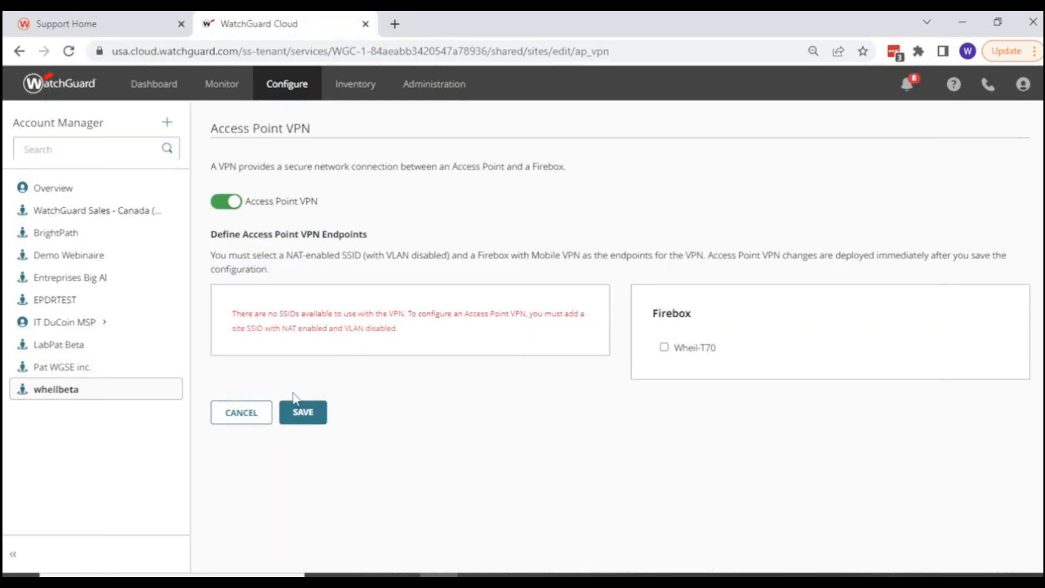
left_click(246, 412)
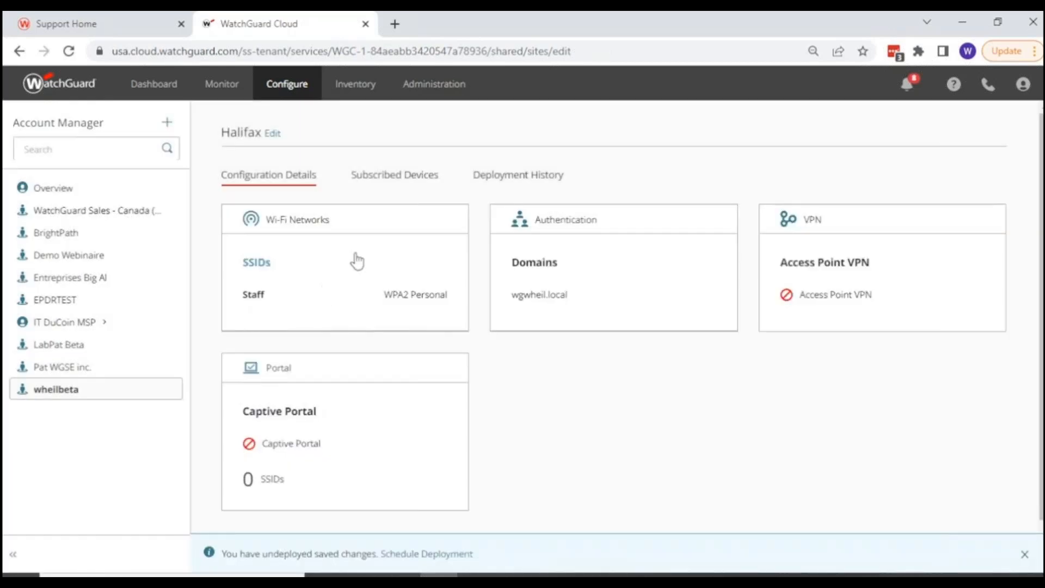
Preview the Halifax site's Captive Portal options, including splash page branding, timeouts and Walled Garden, and leave without saving.
scroll(717, 343, "down", 2)
left_click(284, 338)
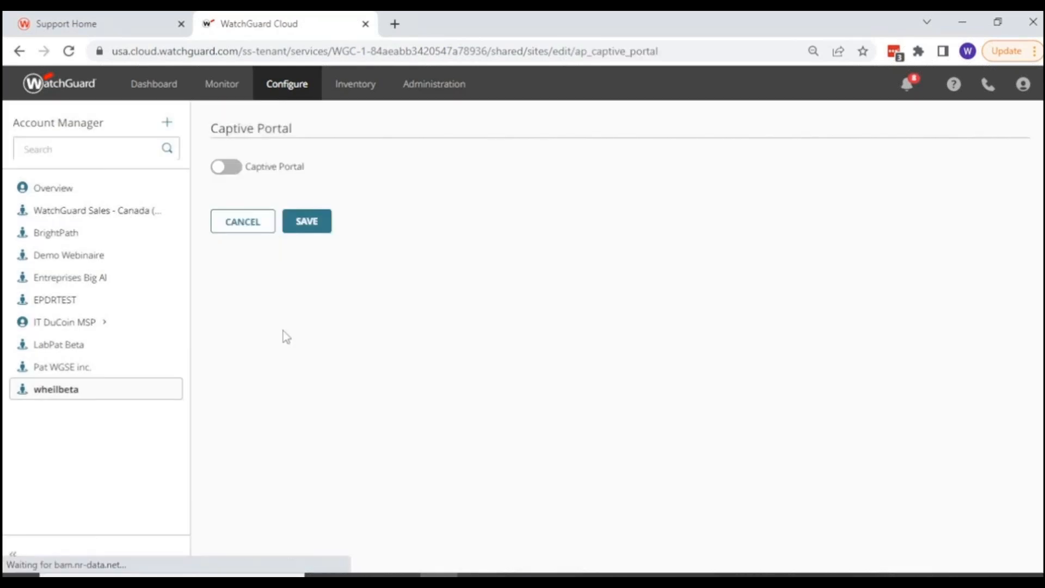
left_click(226, 167)
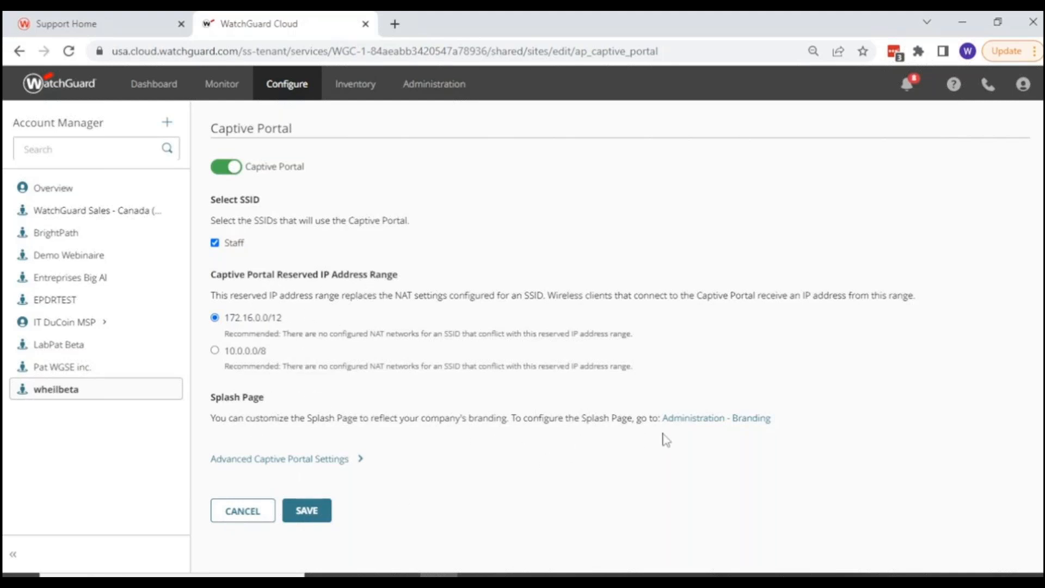
left_click(711, 424)
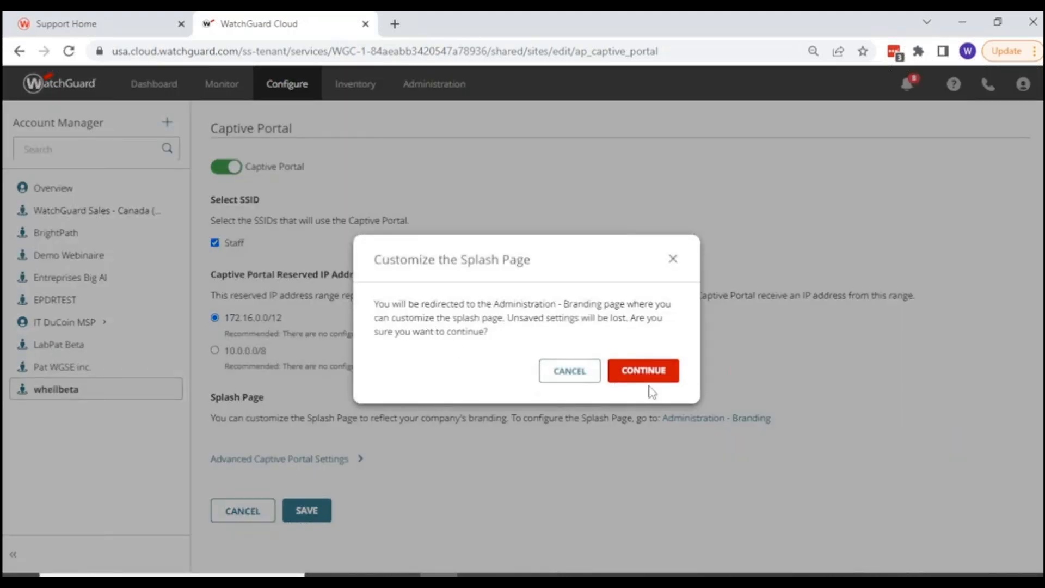
left_click(674, 260)
left_click(322, 459)
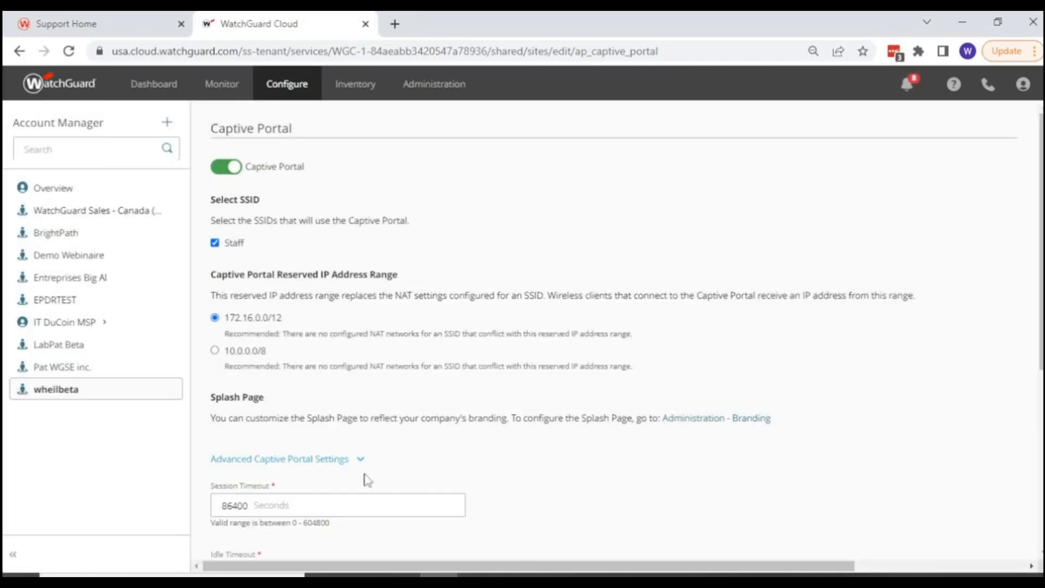
scroll(463, 495, "down", 3)
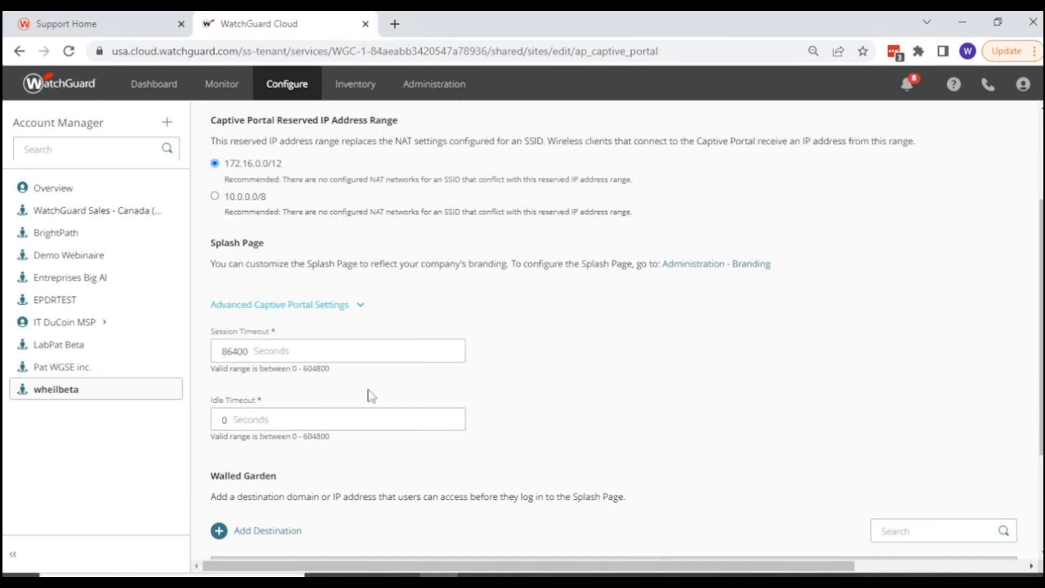
scroll(353, 369, "down", 3)
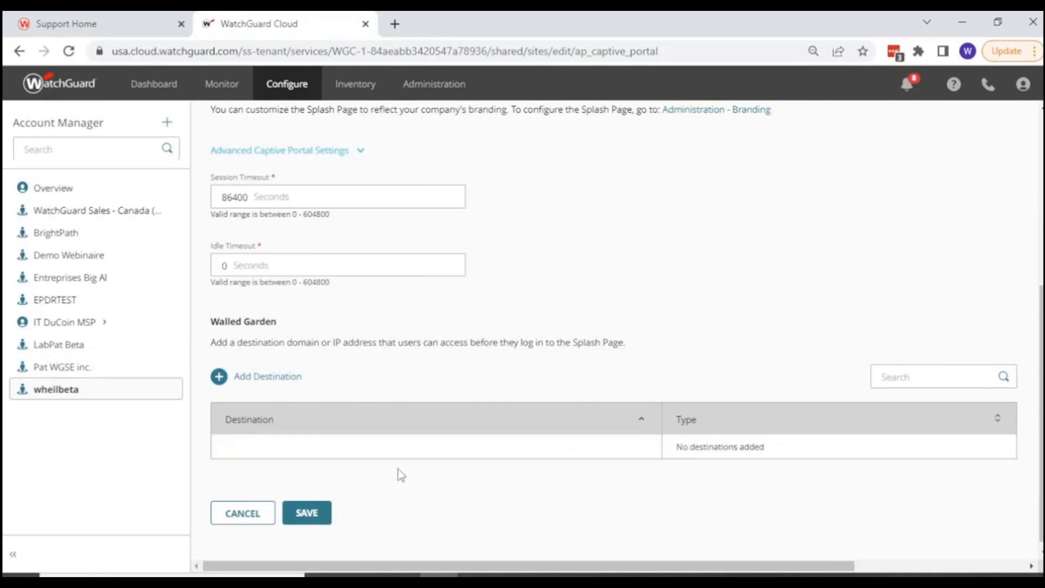
scroll(399, 467, "up", 6)
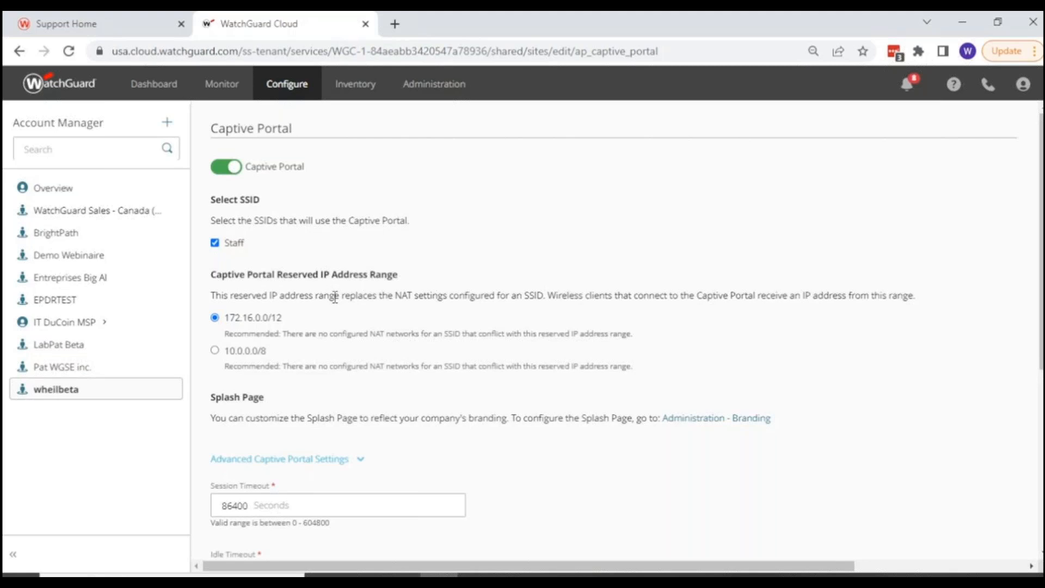
scroll(335, 296, "down", 6)
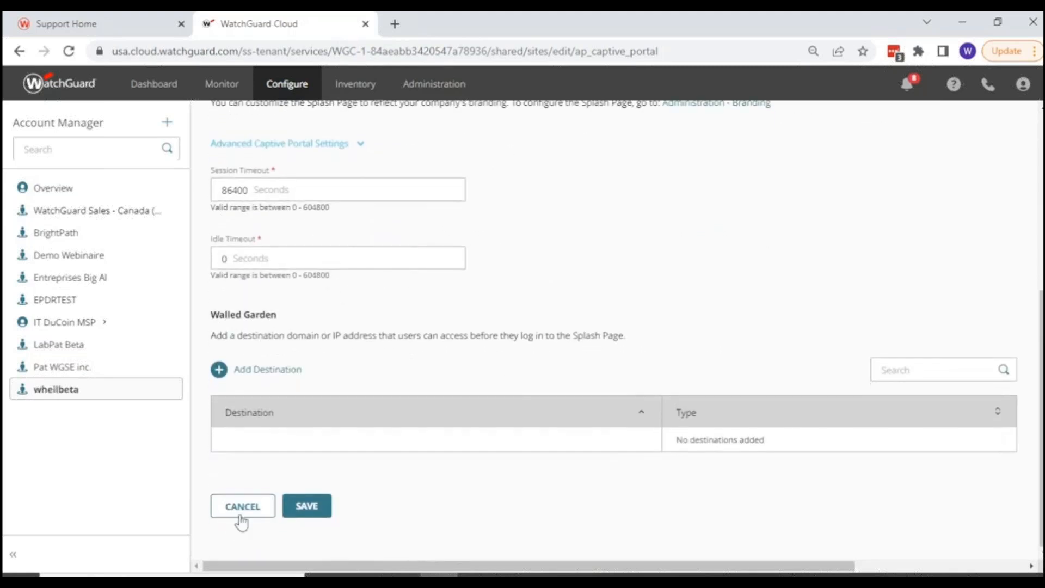
left_click(238, 515)
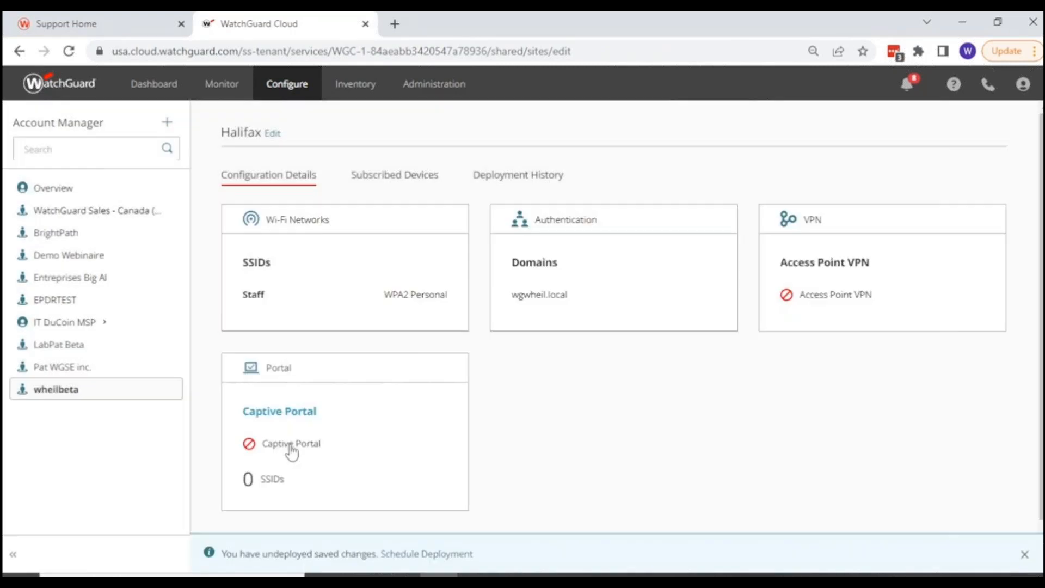
Subscribe the access point AP130-WHEIL to the Halifax site and return to the site list.
scroll(357, 439, "down", 1)
scroll(357, 439, "up", 2)
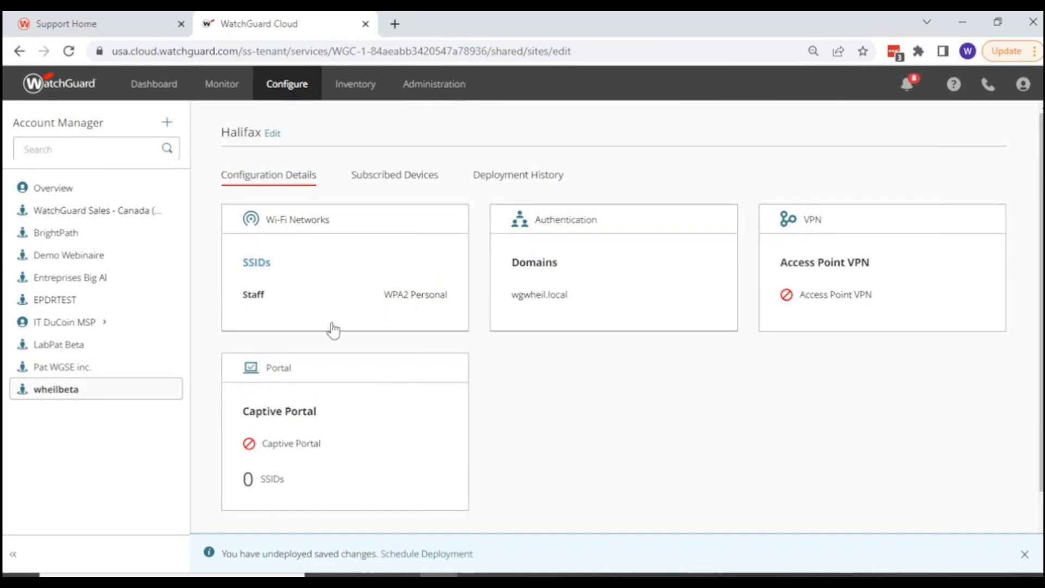
left_click(388, 180)
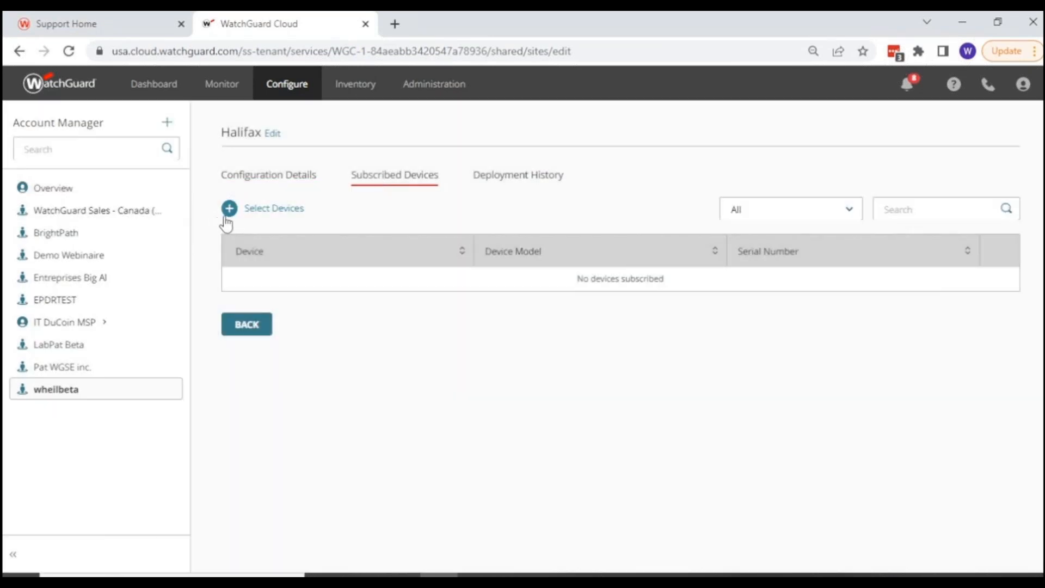
left_click(225, 215)
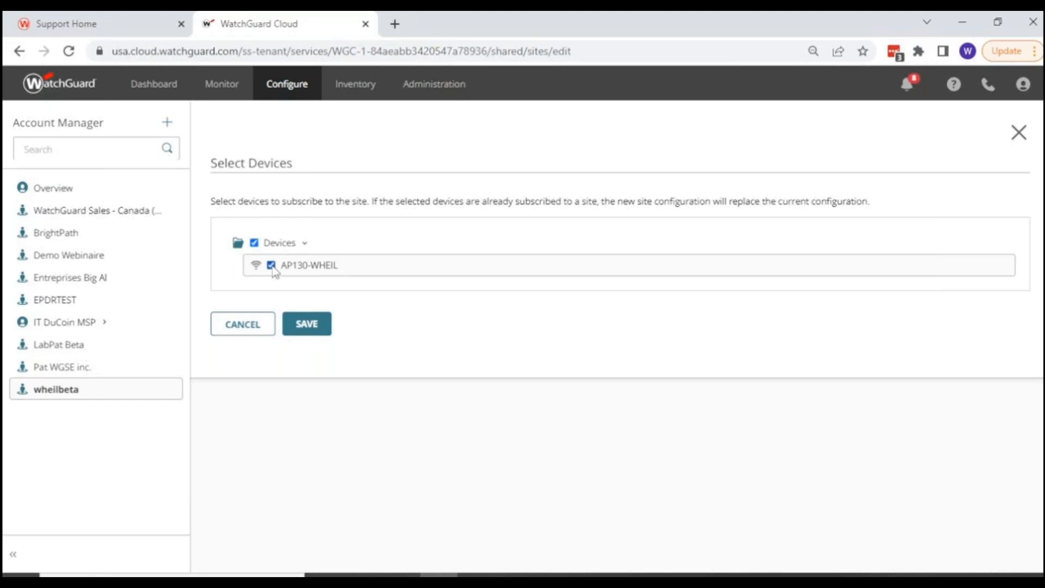
left_click(306, 323)
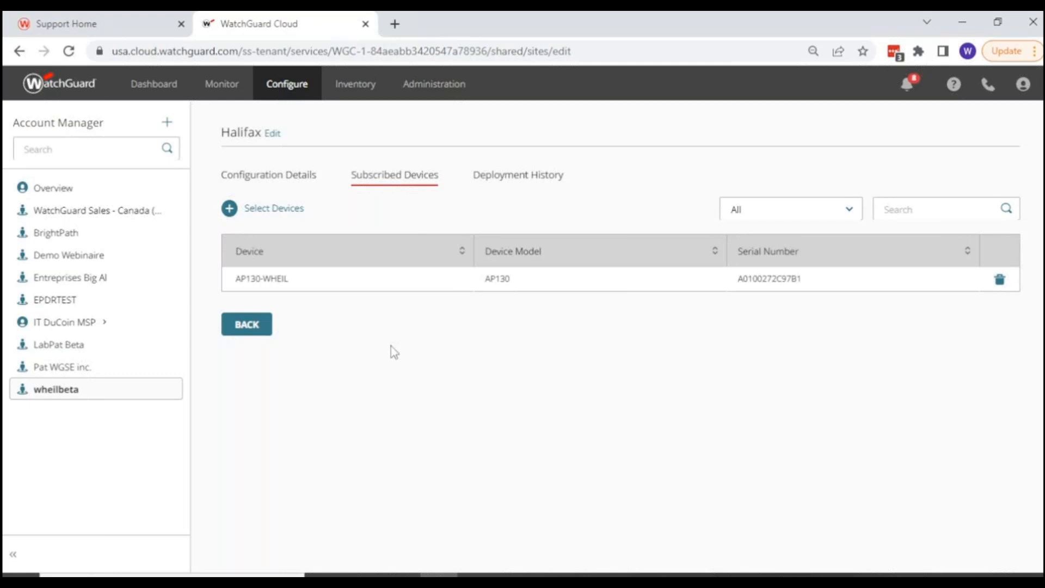
left_click(261, 324)
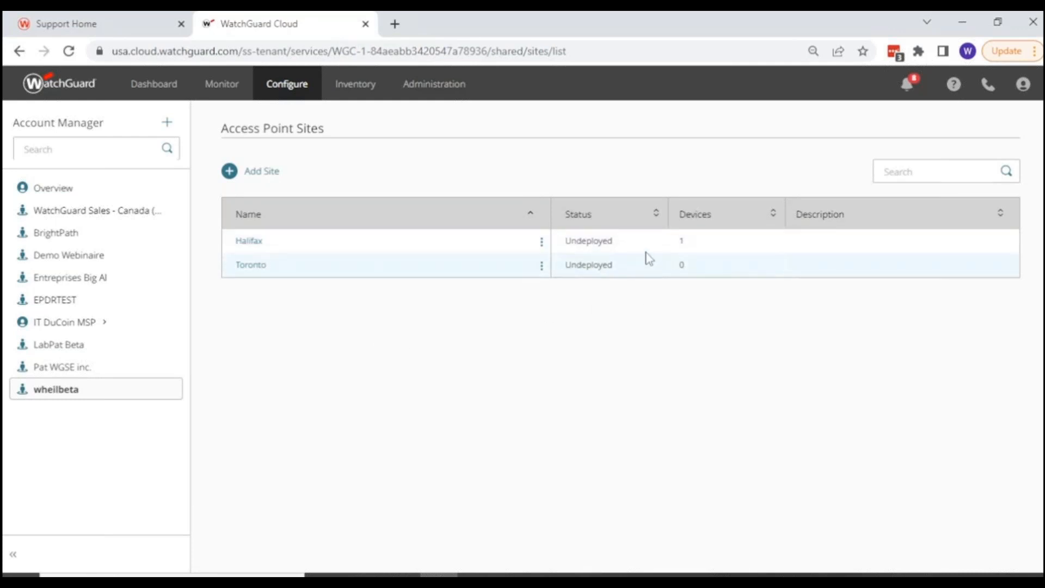
Deploy the Halifax site's saved changes with the description Access-Site and view the site's deployment history.
left_click(250, 241)
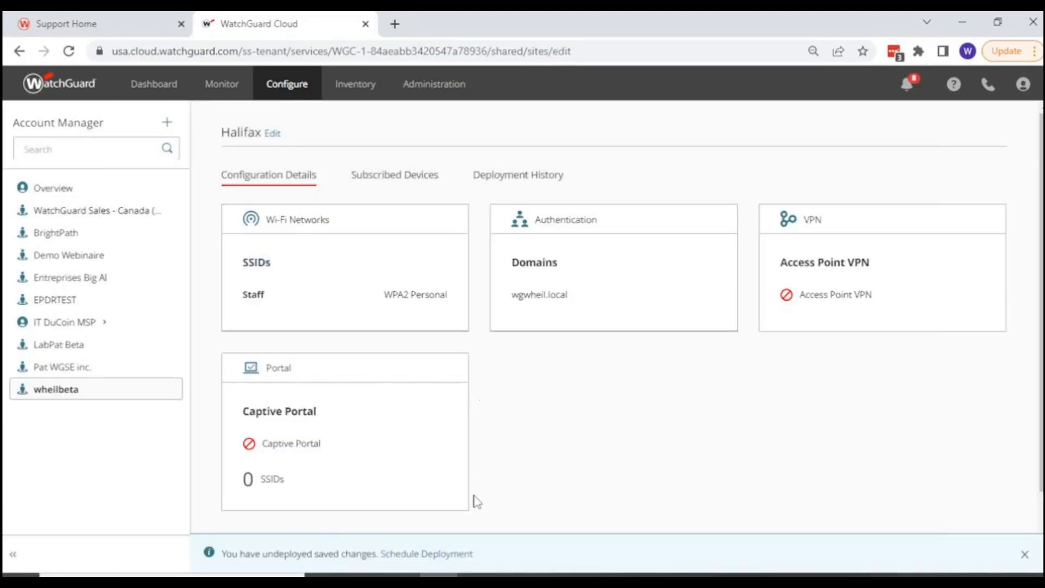
left_click(412, 555)
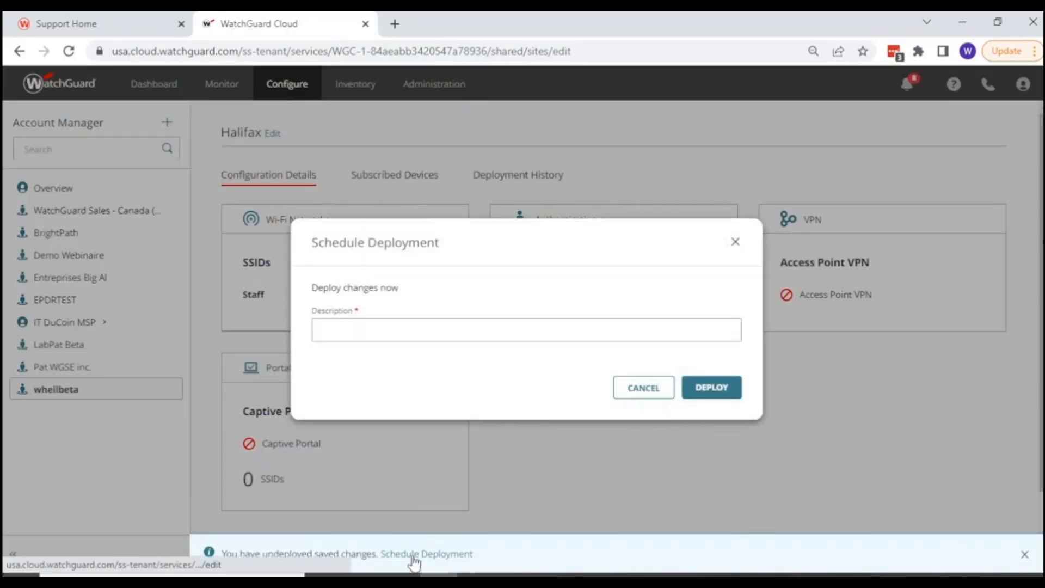
left_click(373, 333)
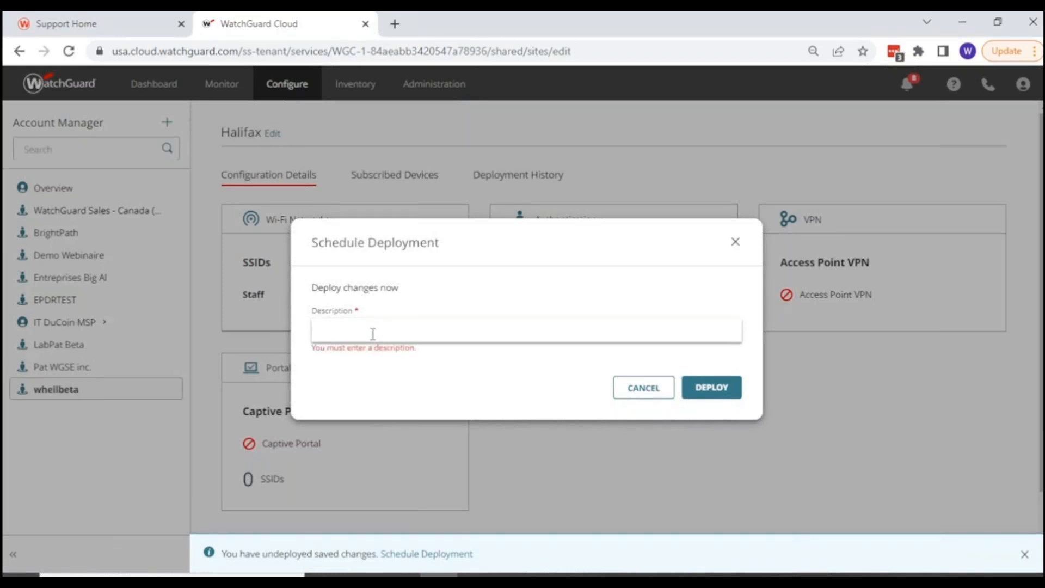
type("Acces")
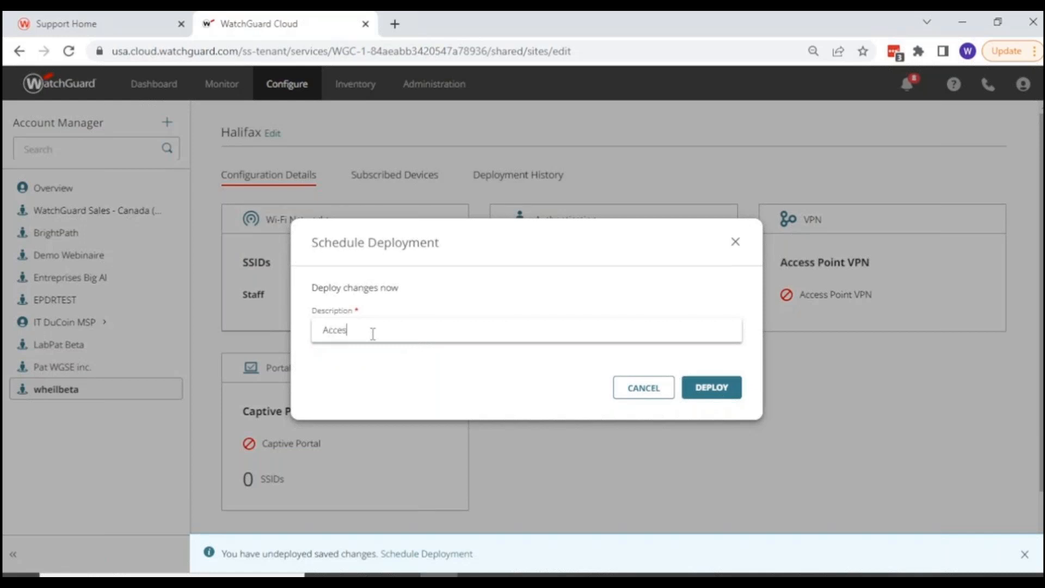
type("s-Site")
left_click(702, 387)
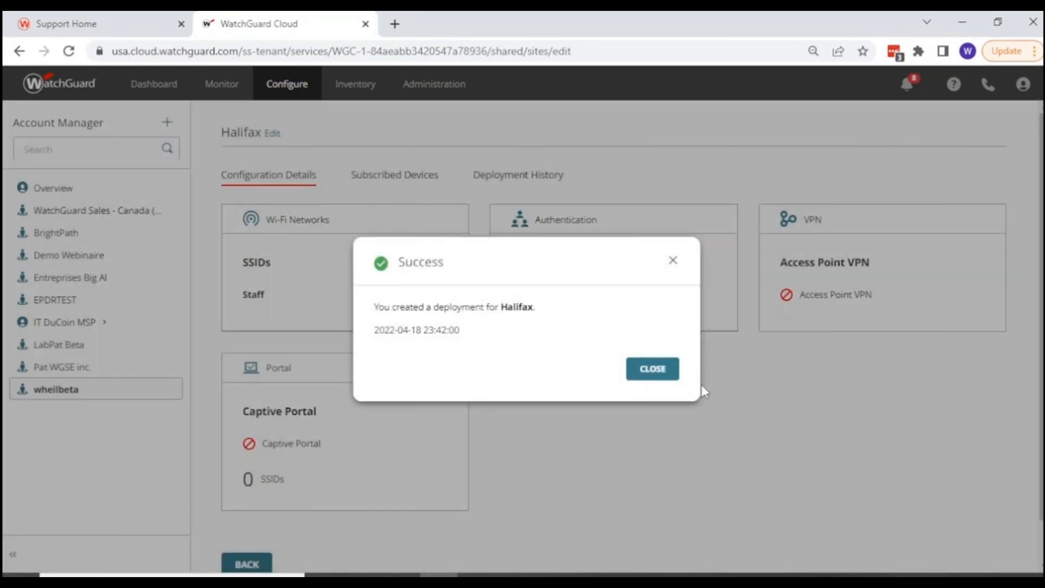
left_click(647, 370)
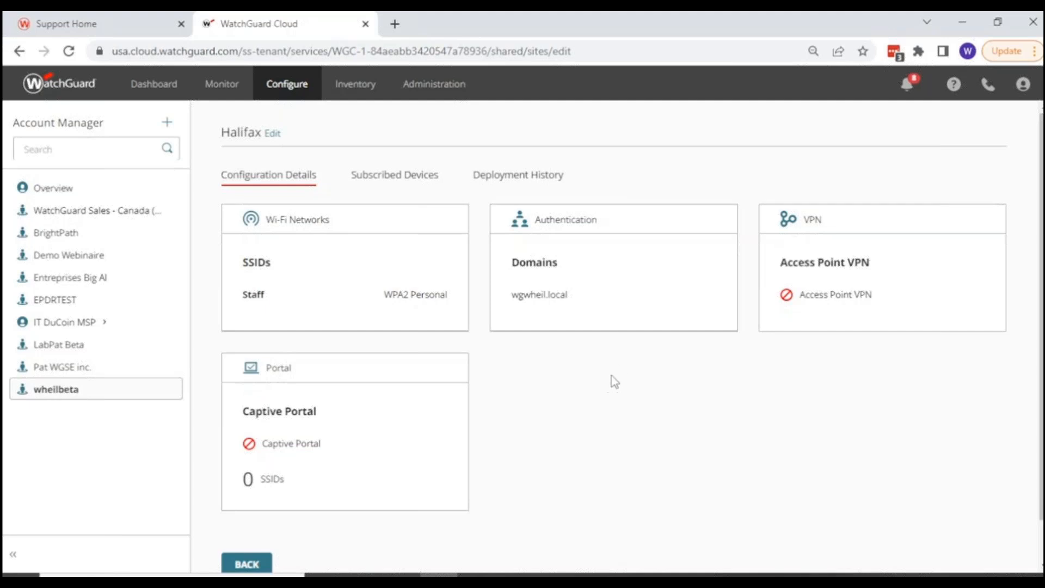
left_click(492, 179)
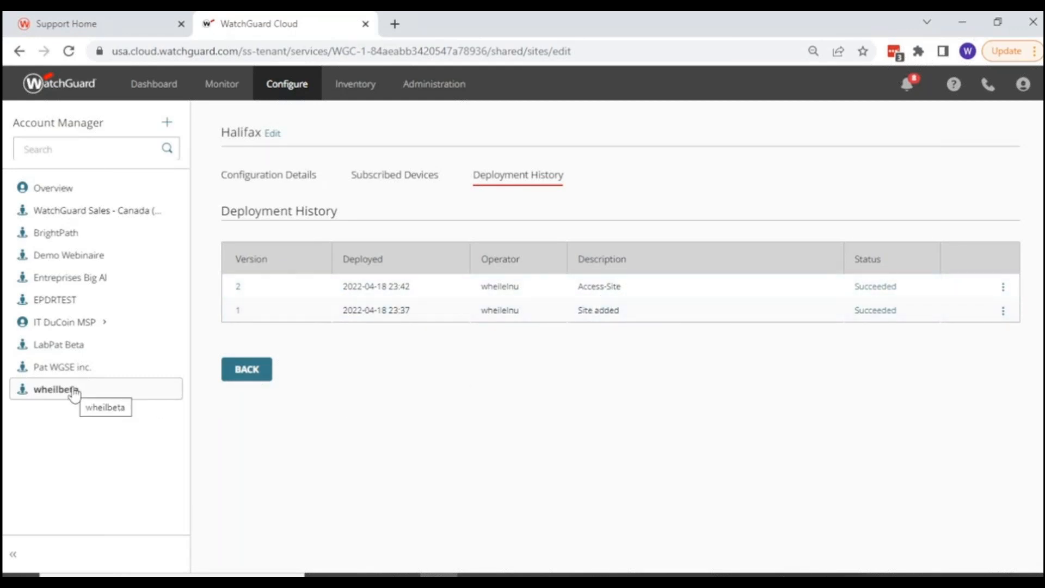
Open AP130-WHEIL's device configuration and check its SSIDs, authentication domain and assigned access point site.
mouse_move(281, 87)
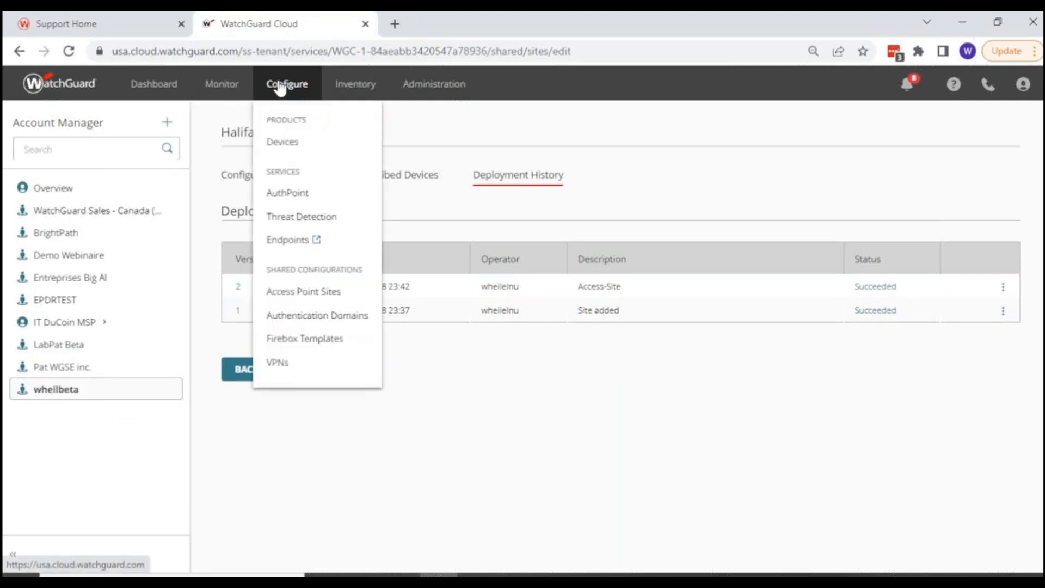
left_click(285, 145)
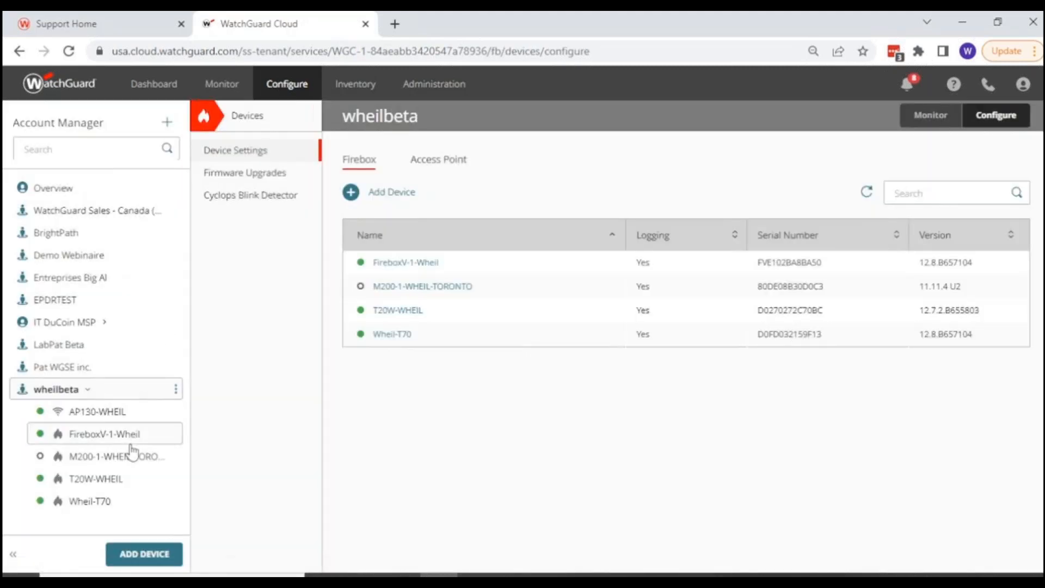
left_click(82, 416)
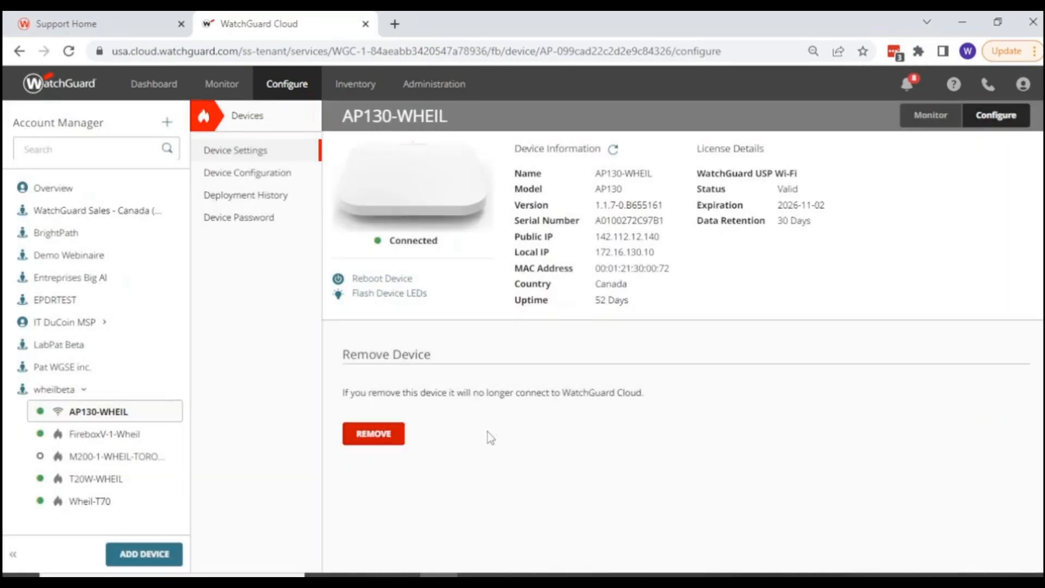
left_click(246, 173)
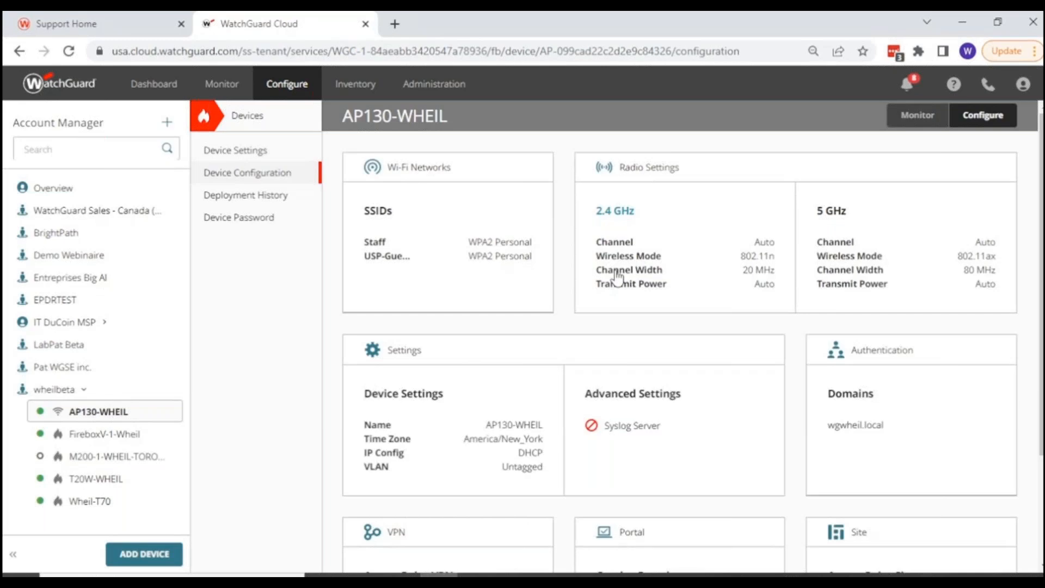
scroll(531, 337, "down", 3)
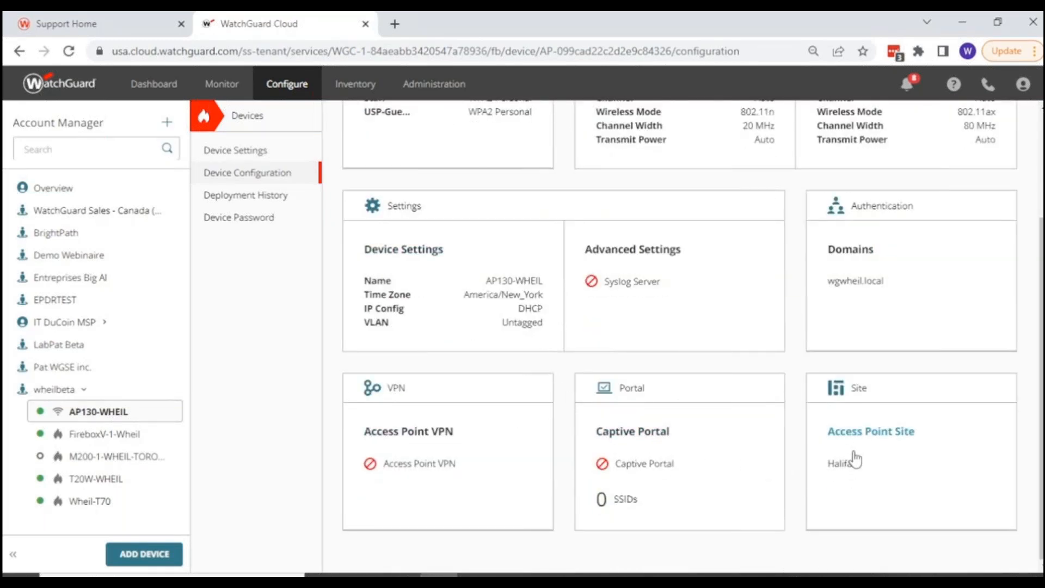
Review AP130-WHEIL's configuration overview, including its assigned access point site, and check the locked and editable entries in its SSID list.
scroll(861, 478, "up", 2)
scroll(860, 478, "up", 2)
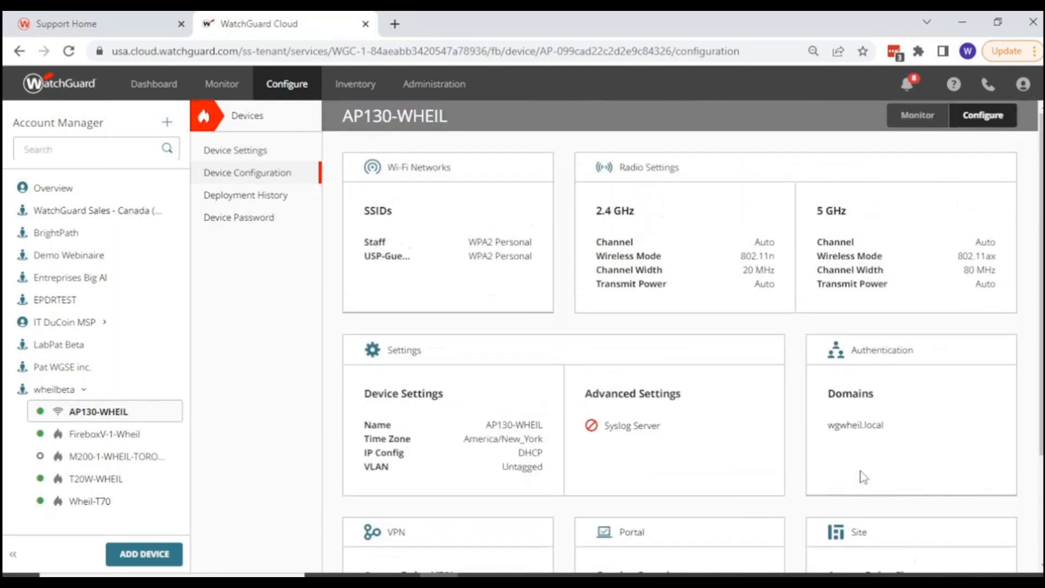
scroll(863, 477, "down", 2)
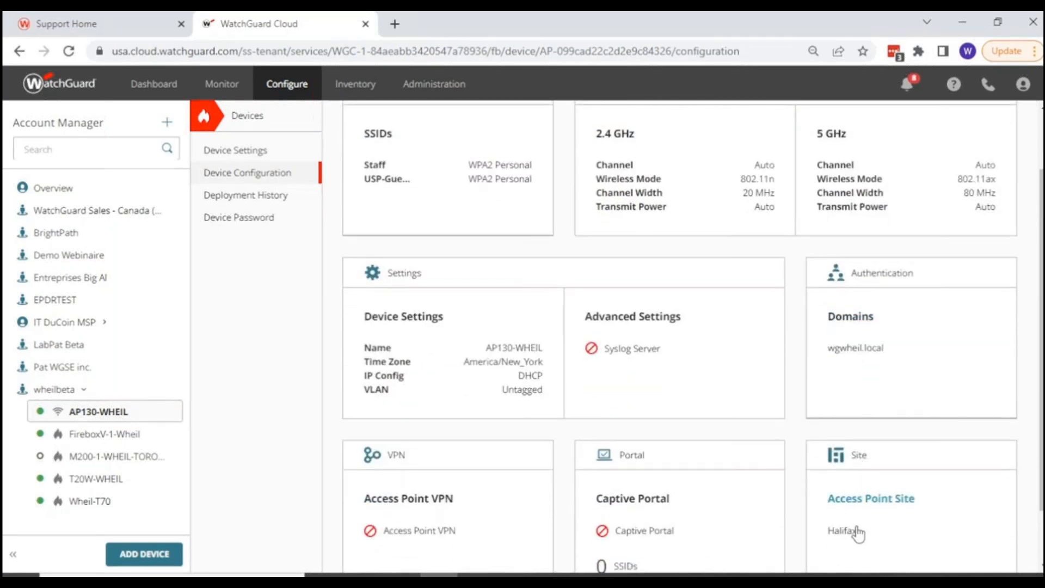
scroll(392, 242, "up", 2)
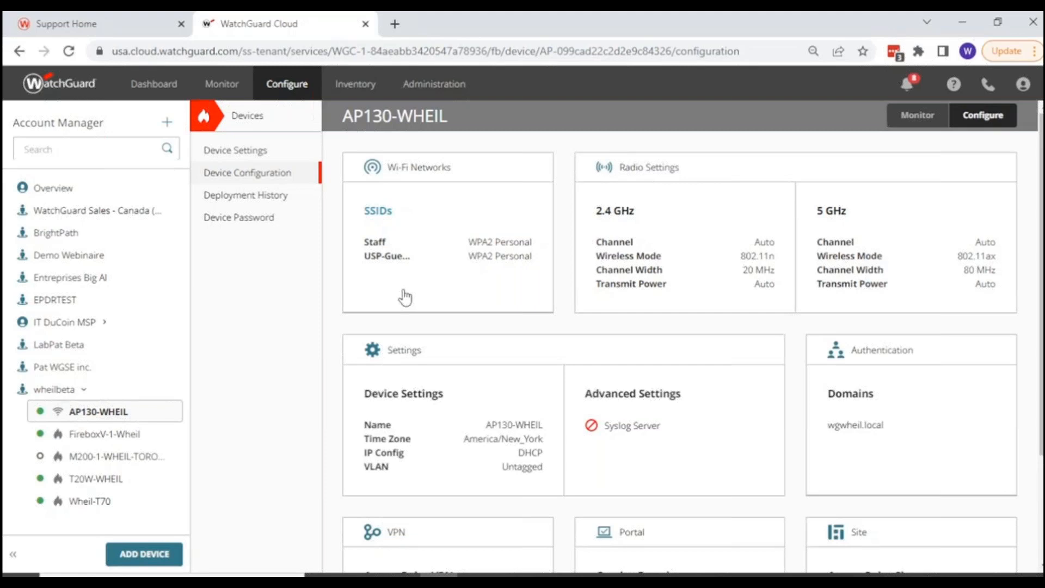
scroll(956, 455, "down", 3)
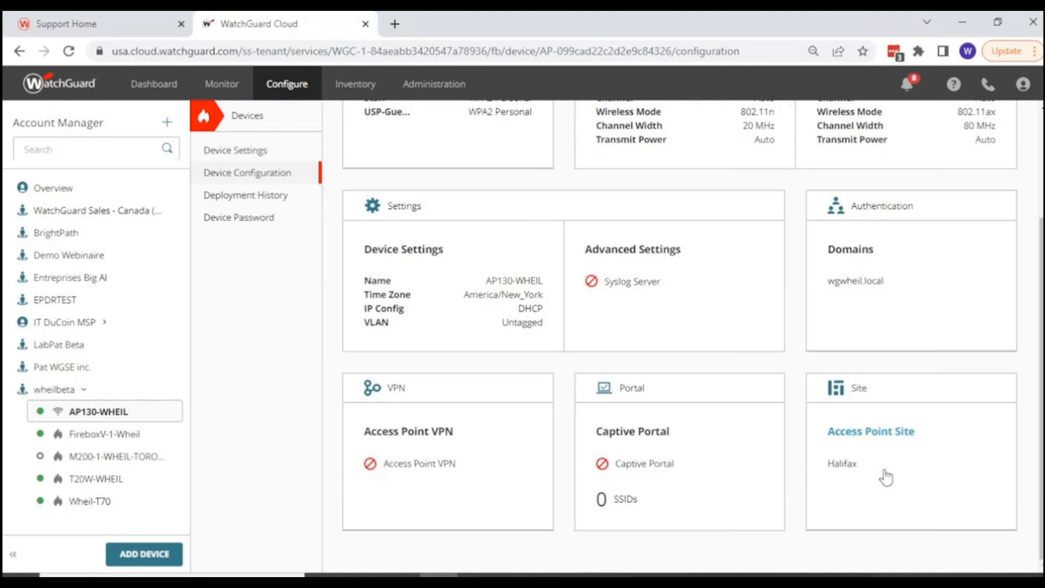
scroll(886, 477, "up", 2)
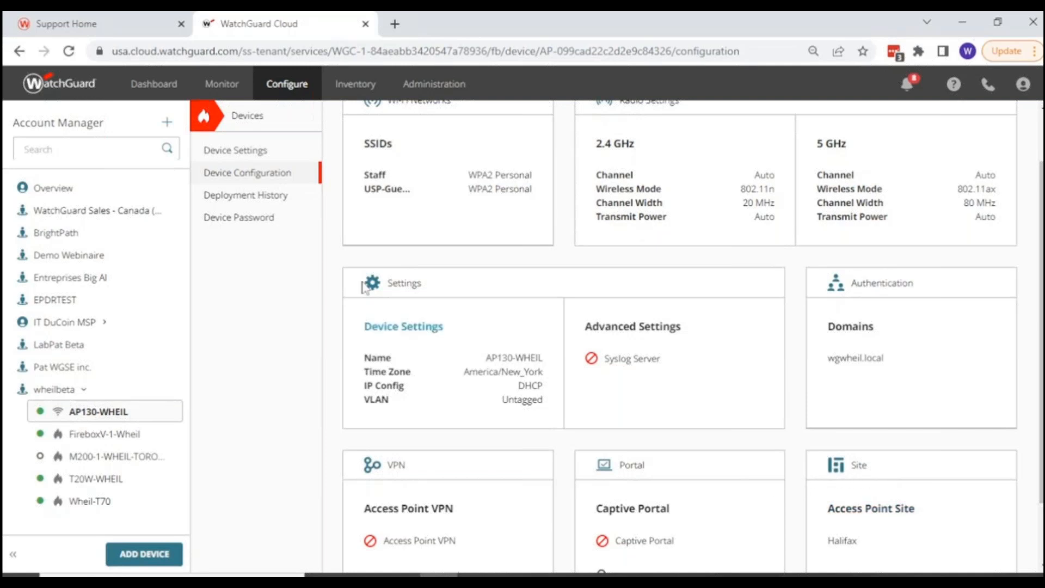
scroll(366, 186, "up", 2)
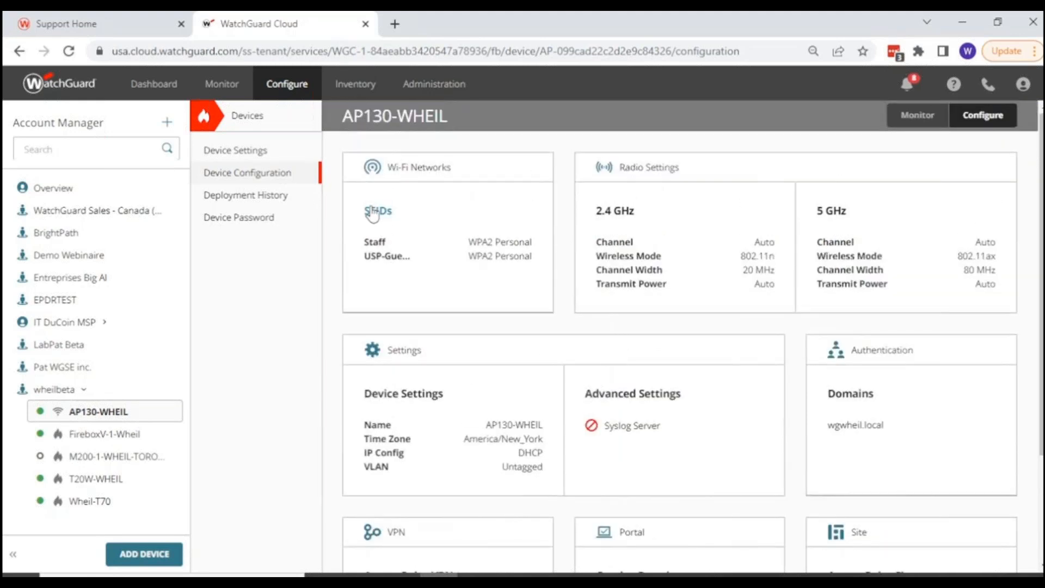
left_click(370, 212)
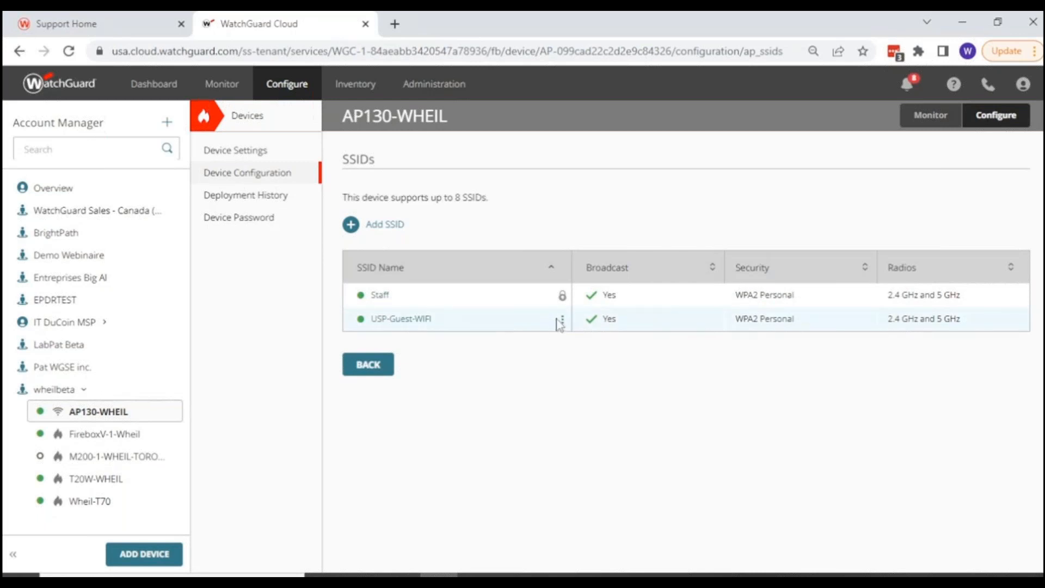
mouse_move(563, 303)
left_click(379, 371)
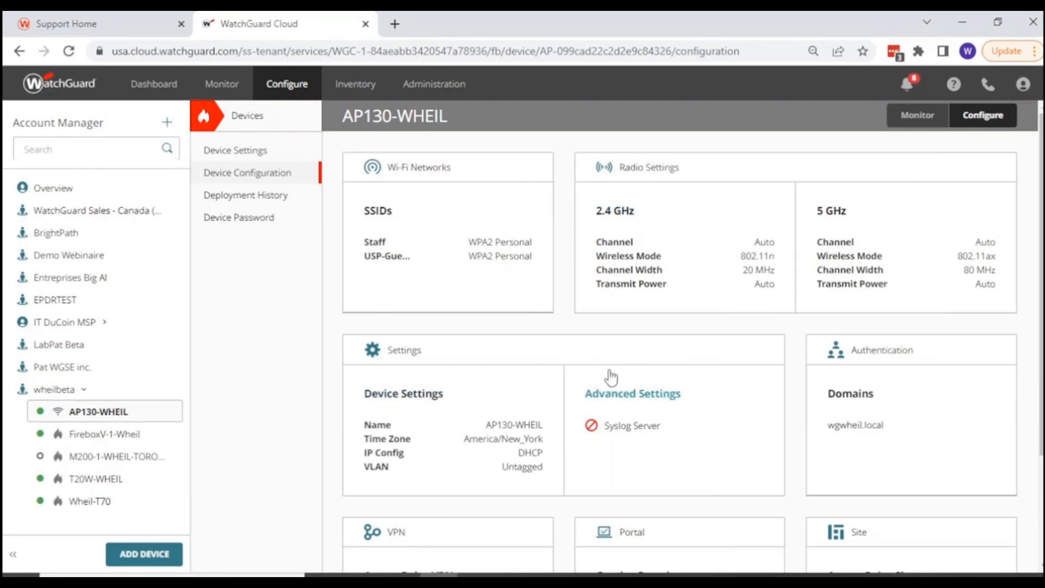
Open the monitoring summary for AP130-WHEIL and review its device information, license details, network usage and performance sections.
mouse_move(214, 94)
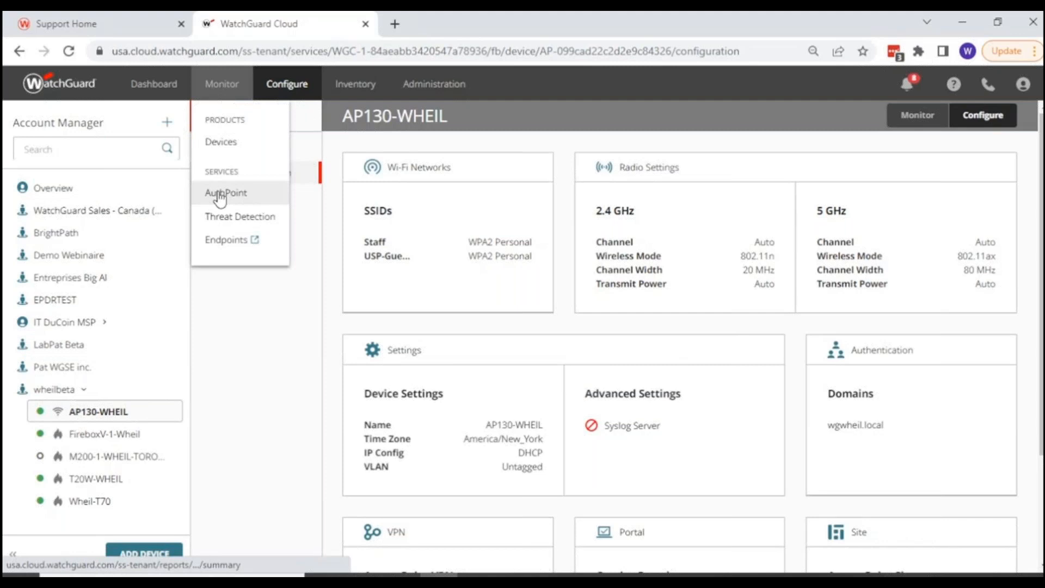
left_click(221, 140)
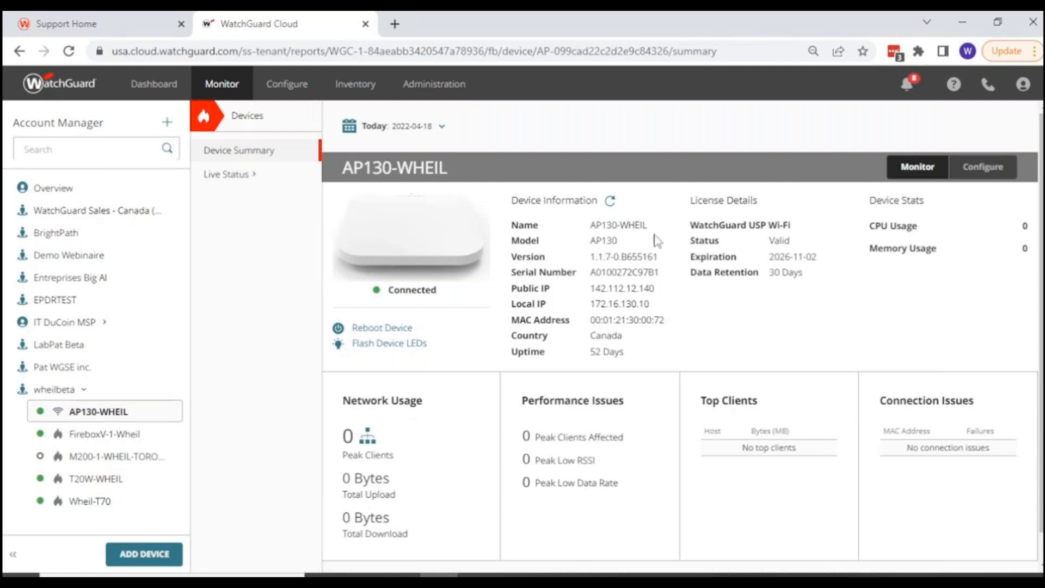
scroll(513, 354, "down", 1)
scroll(515, 356, "up", 1)
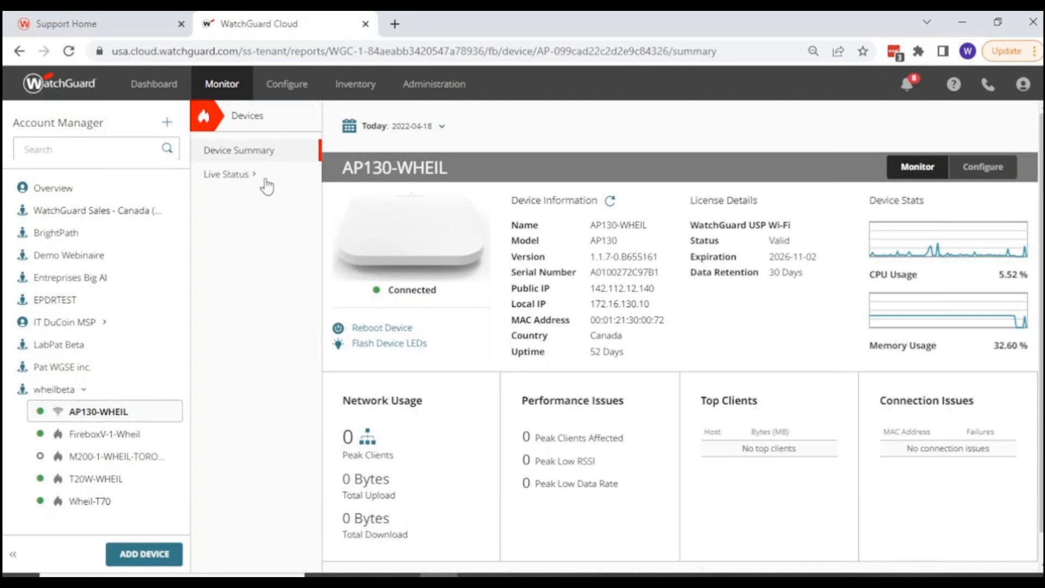
Open AP130-WHEIL's live client list, refresh it, and examine the connected client's address, radio, wireless mode and data rate.
left_click(232, 178)
left_click(226, 199)
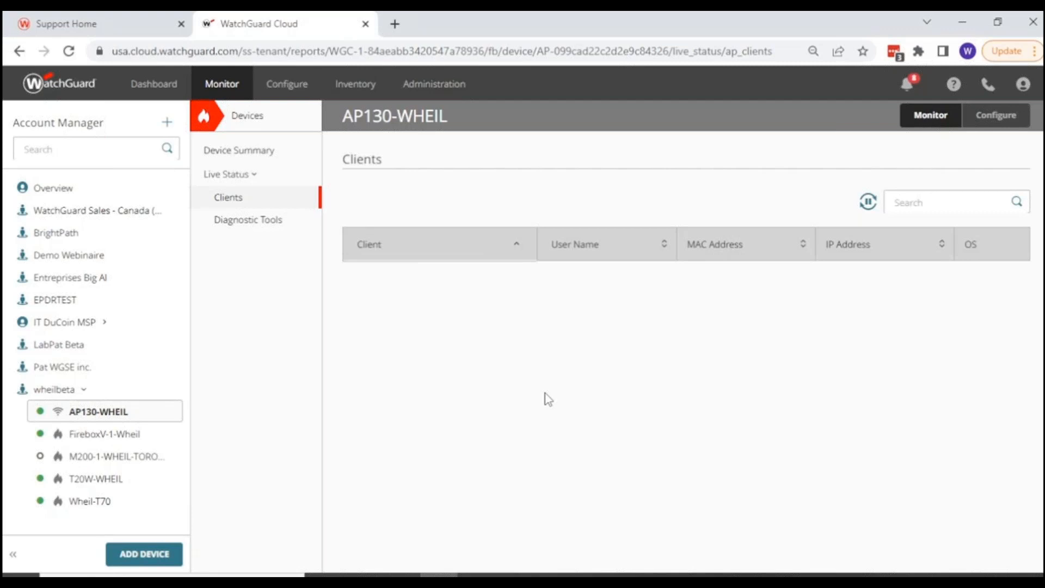
left_click(69, 51)
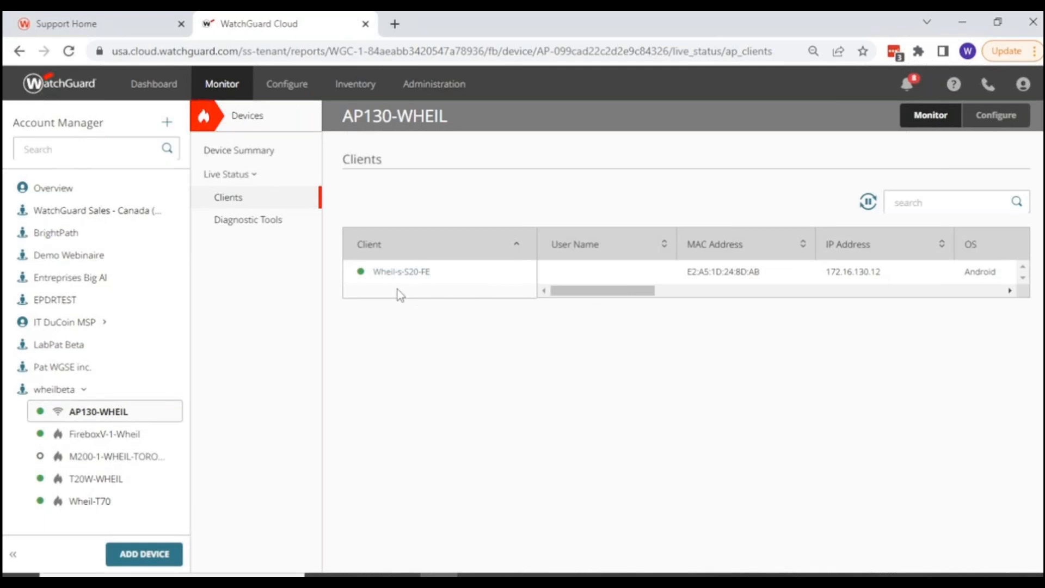
left_click_drag(600, 294, 854, 290)
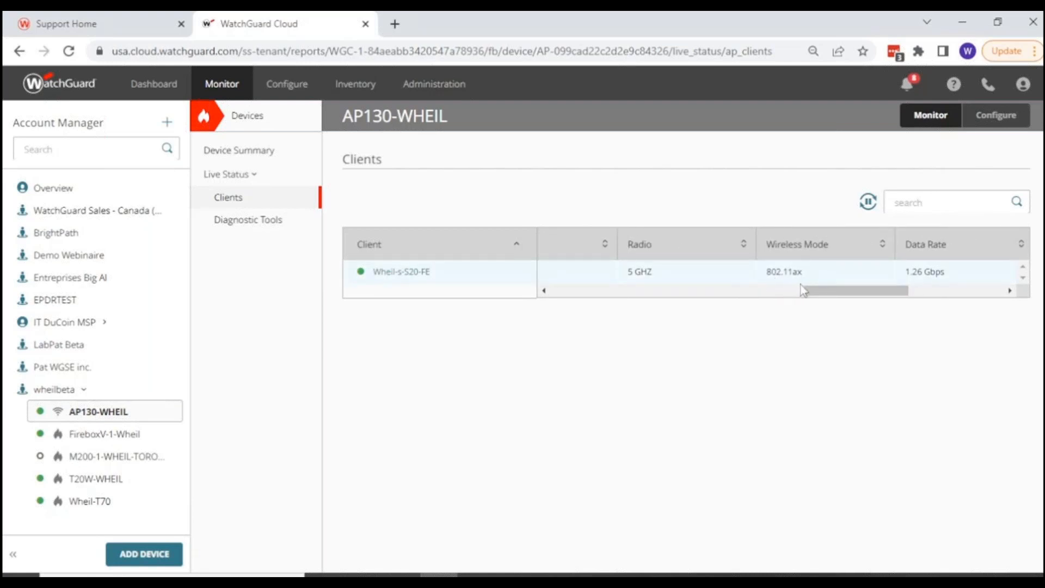
left_click_drag(832, 291, 511, 297)
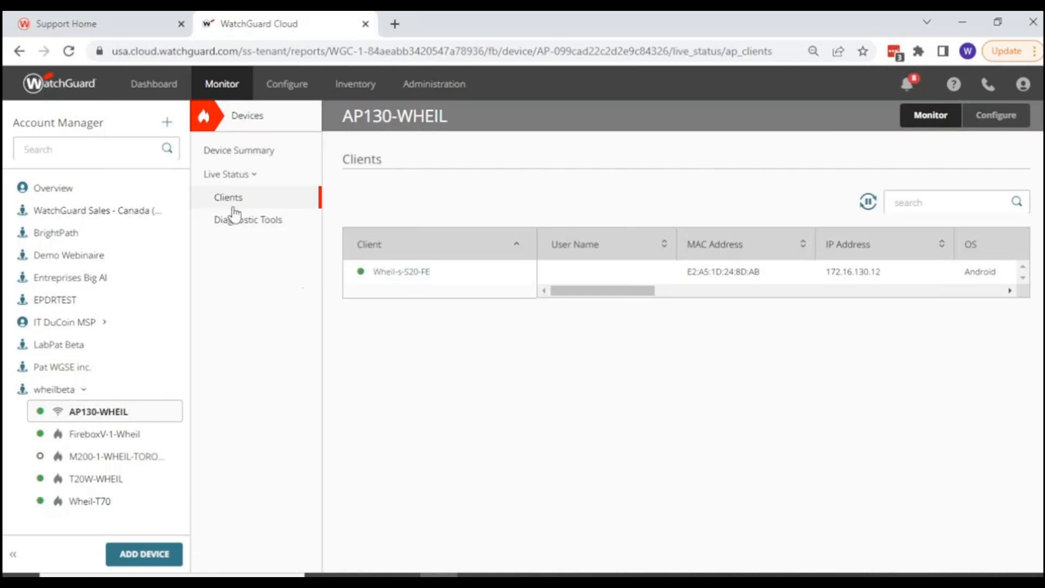
Revisit AP130-WHEIL's device summary and reopen its live client list.
left_click(239, 155)
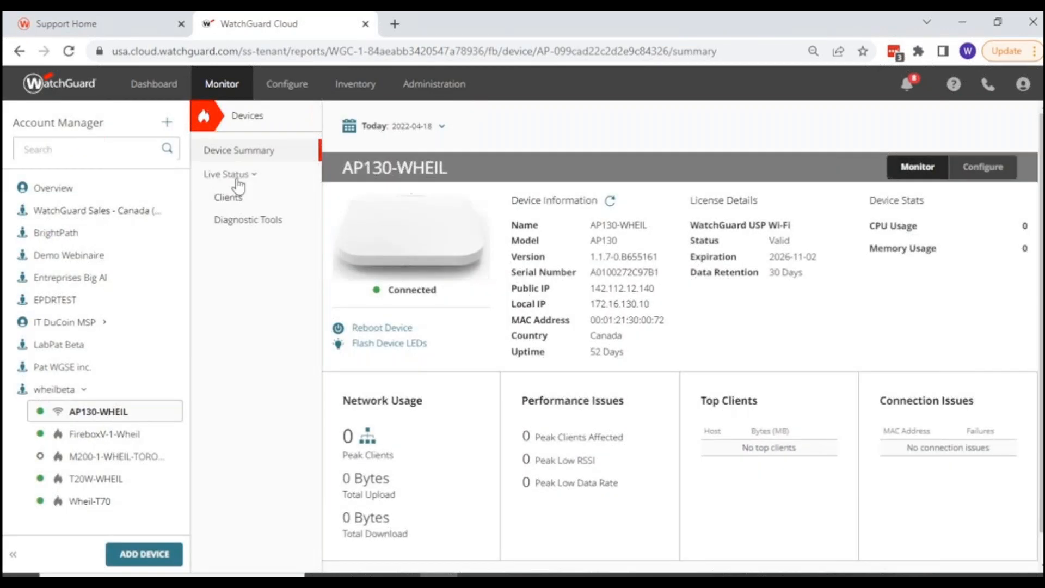
left_click(237, 179)
left_click(238, 177)
left_click(242, 198)
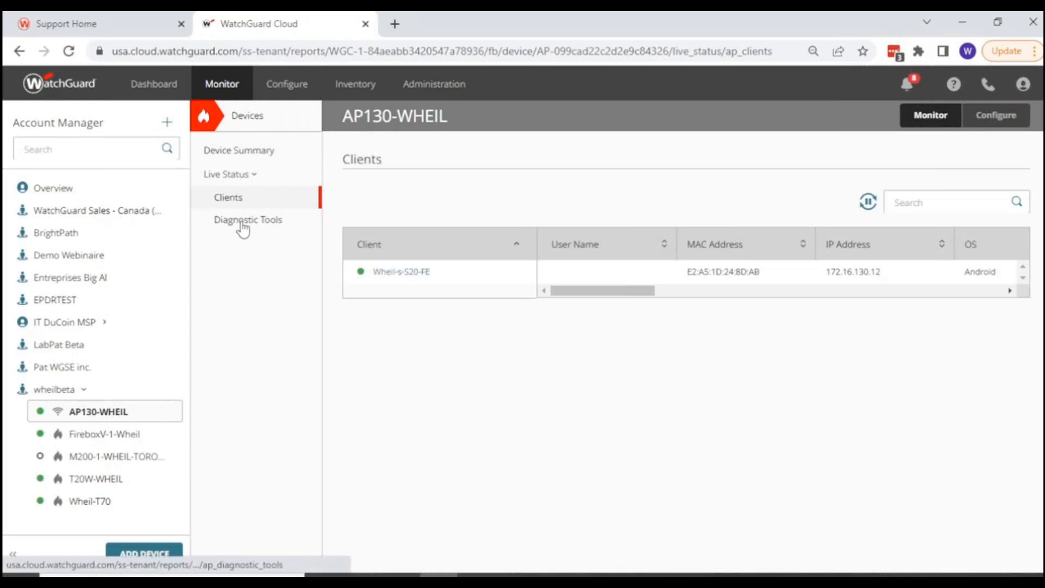
Check AP130-WHEIL's diagnostic task options and its Snapshot diagnostic file page, and return to the live client list.
left_click(243, 224)
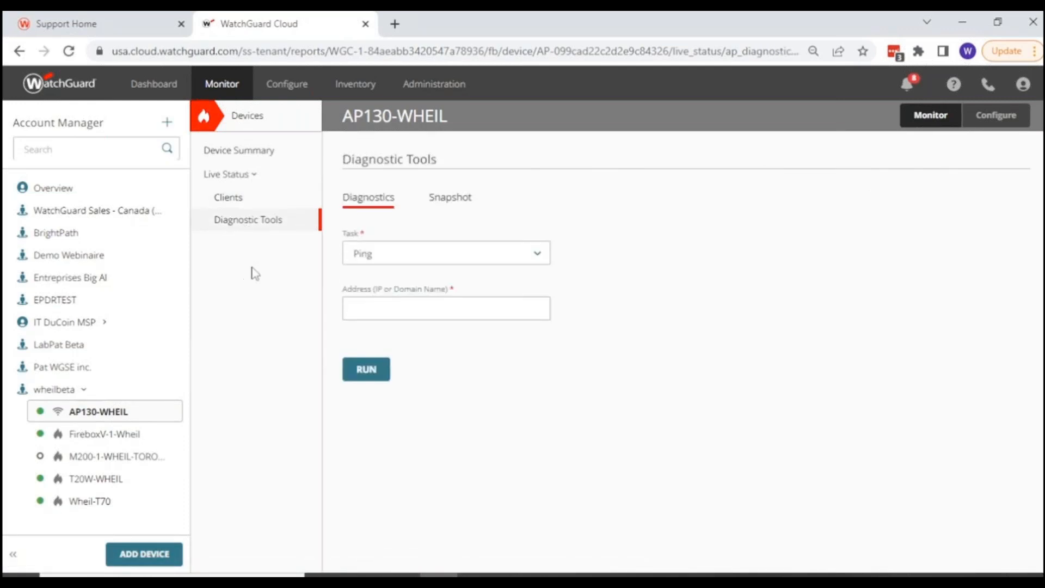
left_click(424, 260)
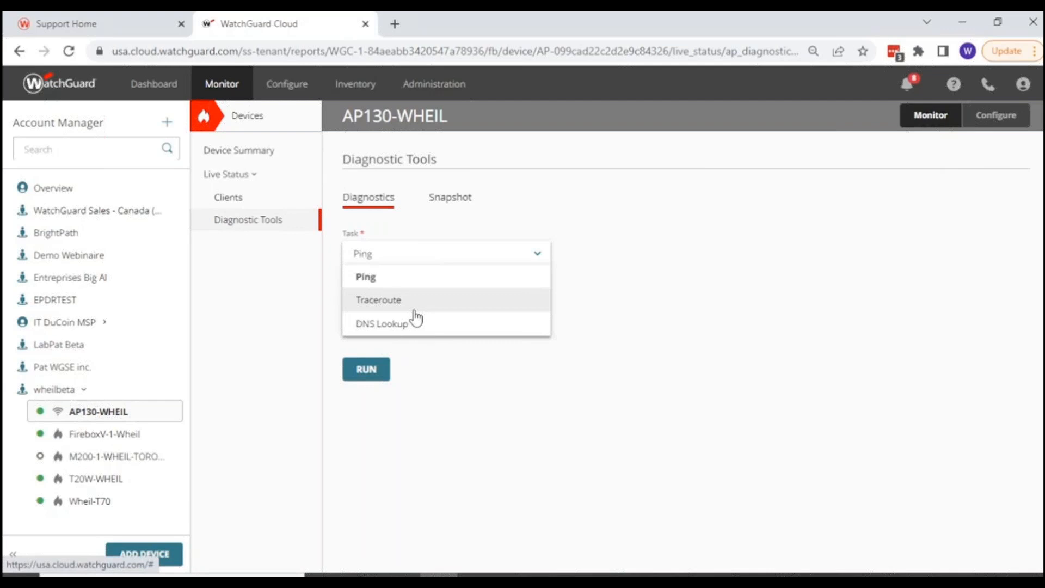
left_click(504, 375)
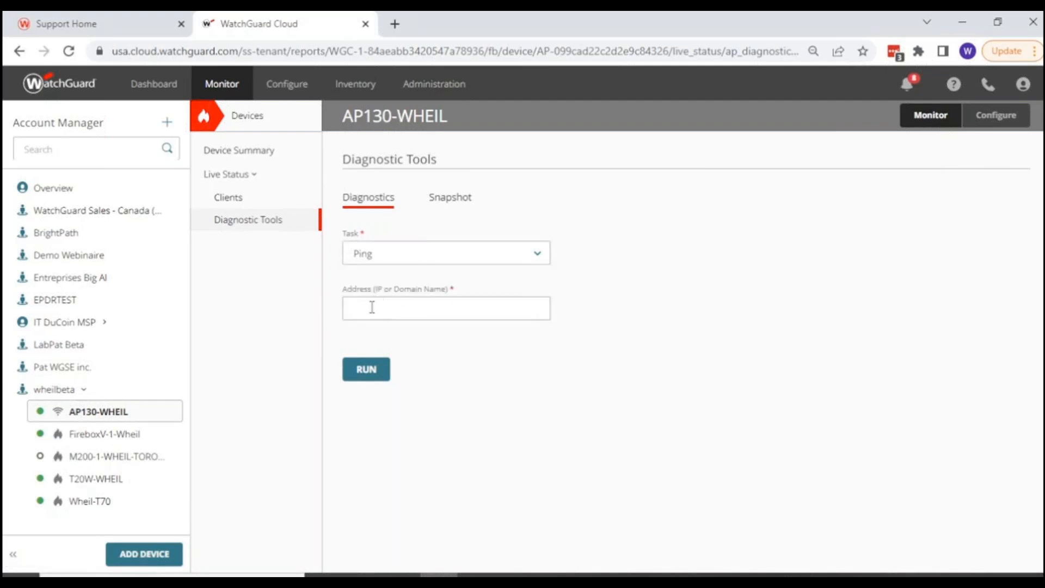
left_click(444, 199)
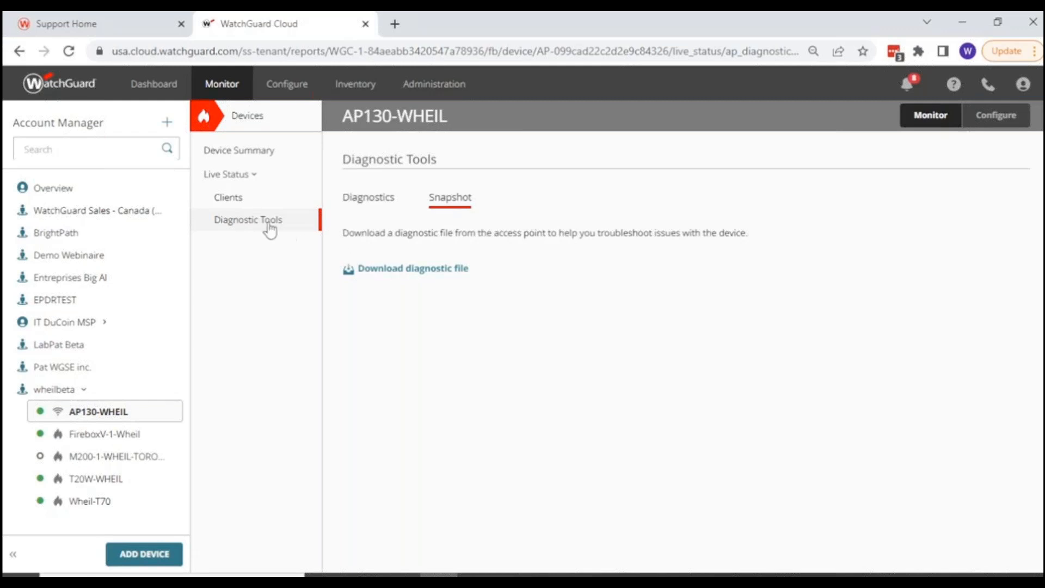
left_click(239, 198)
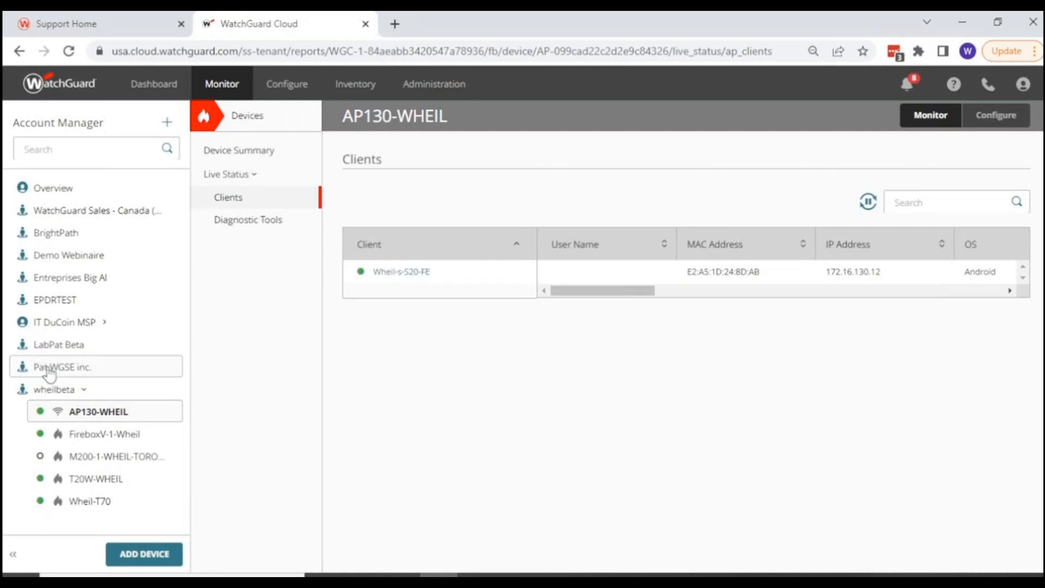
Switch to the Pat WGSE inc. account and view the device summary of LabPat-AP432-1 in the Access Points folder.
left_click(55, 367)
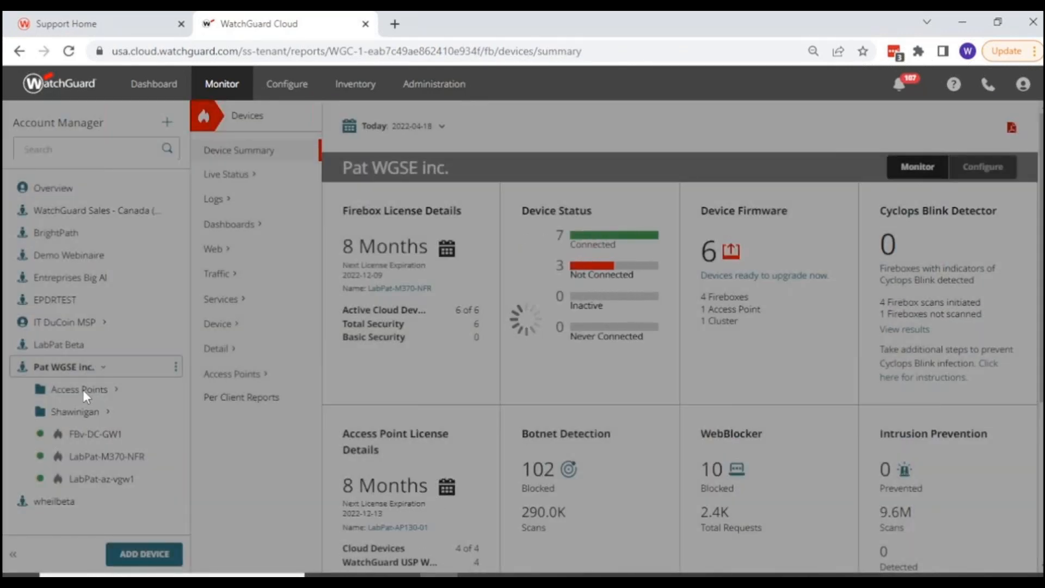
left_click(82, 389)
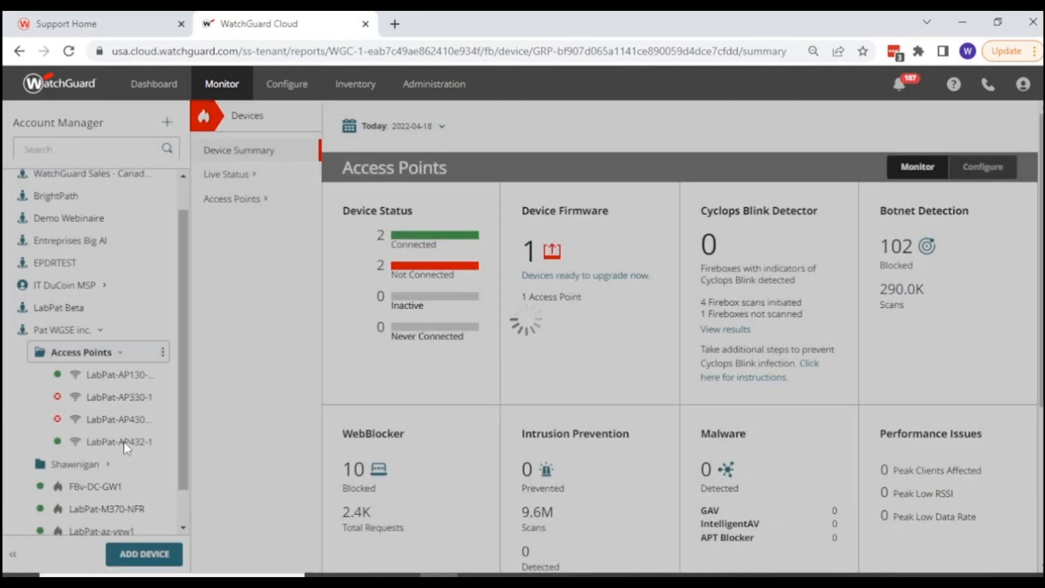
left_click(123, 440)
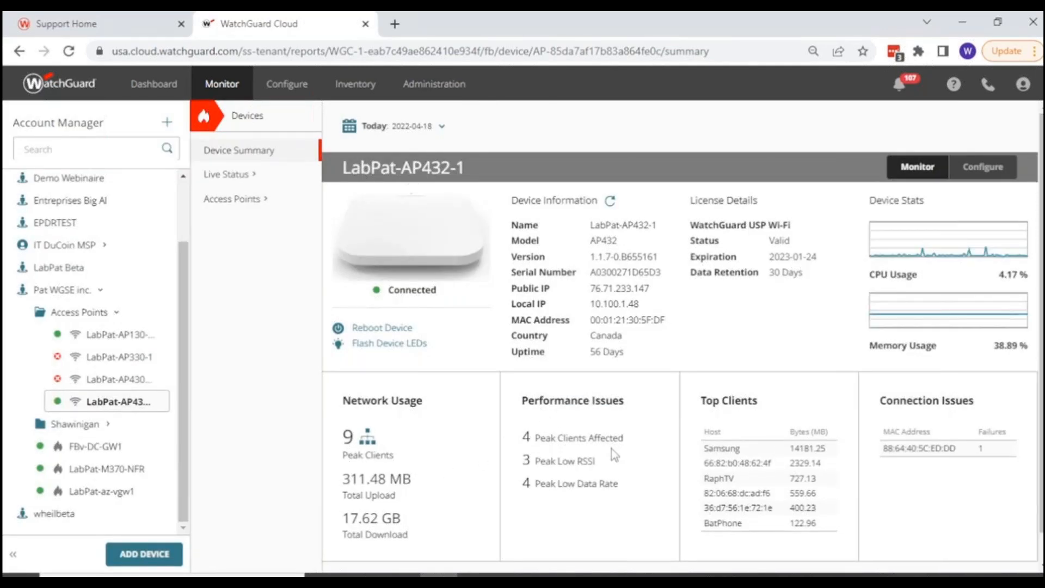
scroll(614, 455, "down", 1)
scroll(614, 455, "up", 1)
Set LabPat-AP432-1's summary period to Last 24 Hours and review its usage, performance, top client and connection issue figures.
left_click(433, 127)
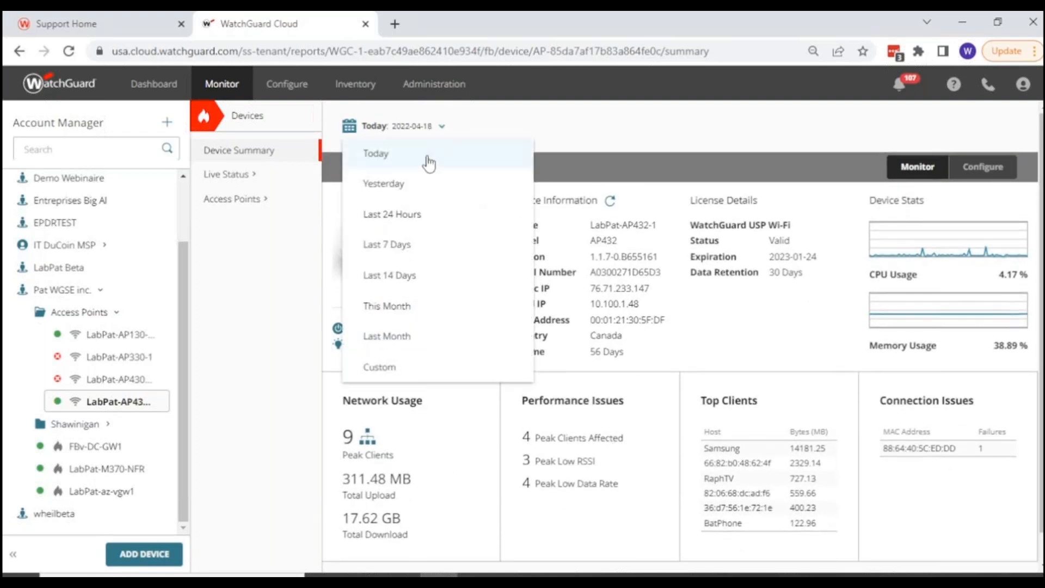
left_click(400, 215)
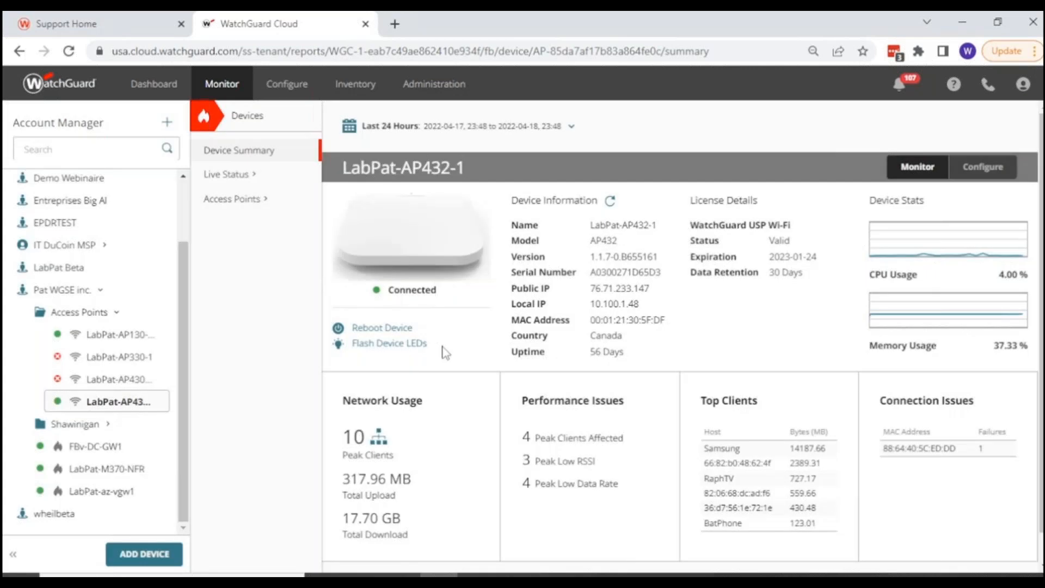
scroll(446, 353, "down", 1)
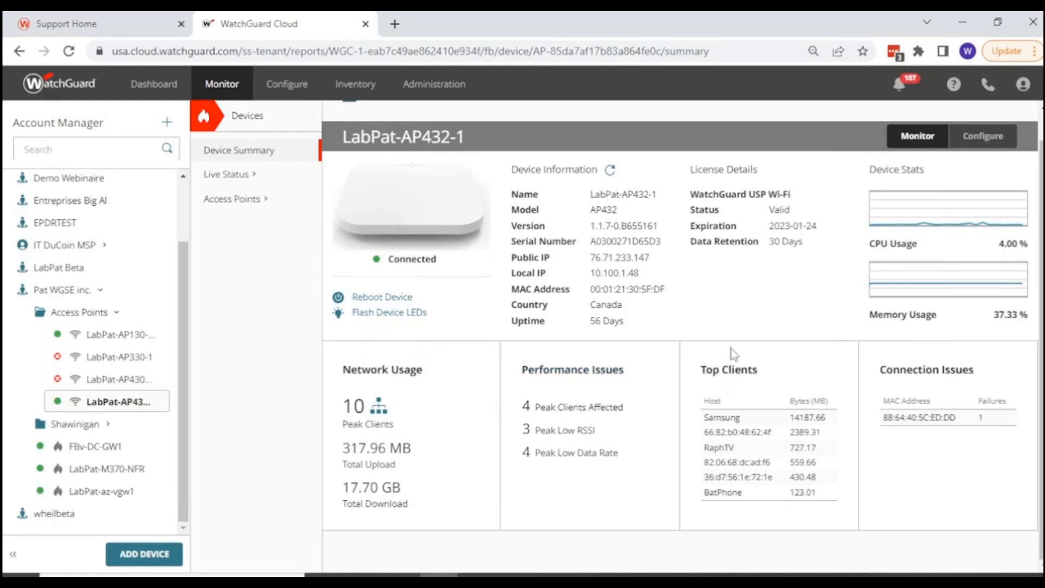
Open LabPat-AP432-1's Connection Issues report and examine the failing client's data rate, traffic volume and connection events.
left_click(934, 373)
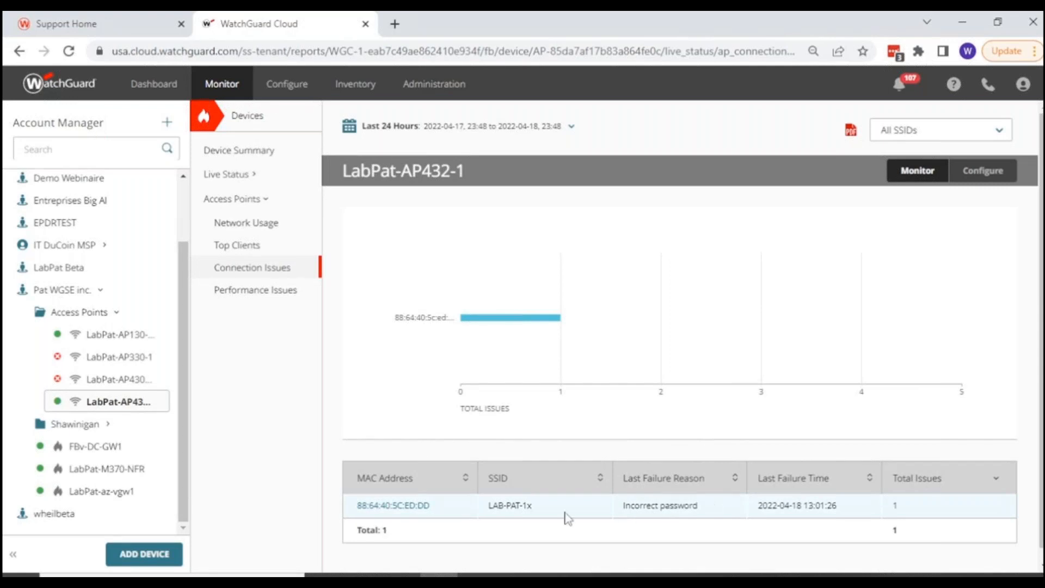
left_click(408, 506)
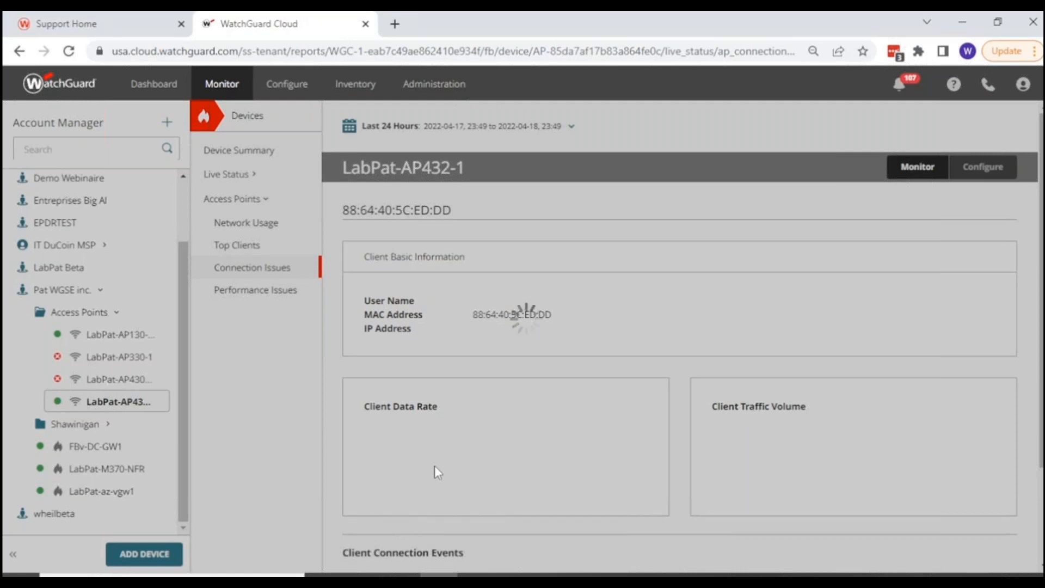
scroll(402, 408, "down", 1)
scroll(602, 443, "down", 2)
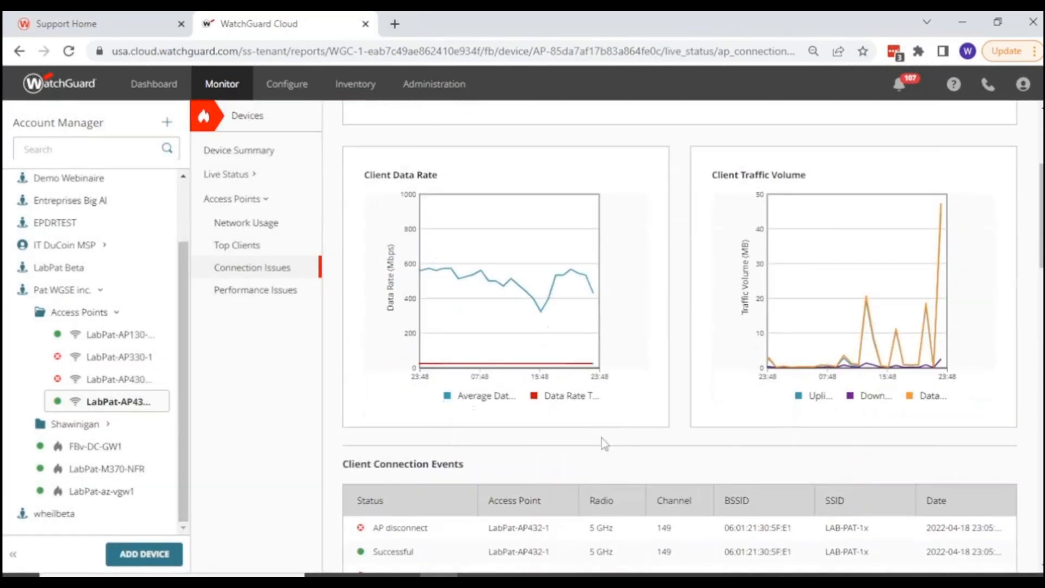
scroll(604, 443, "down", 1)
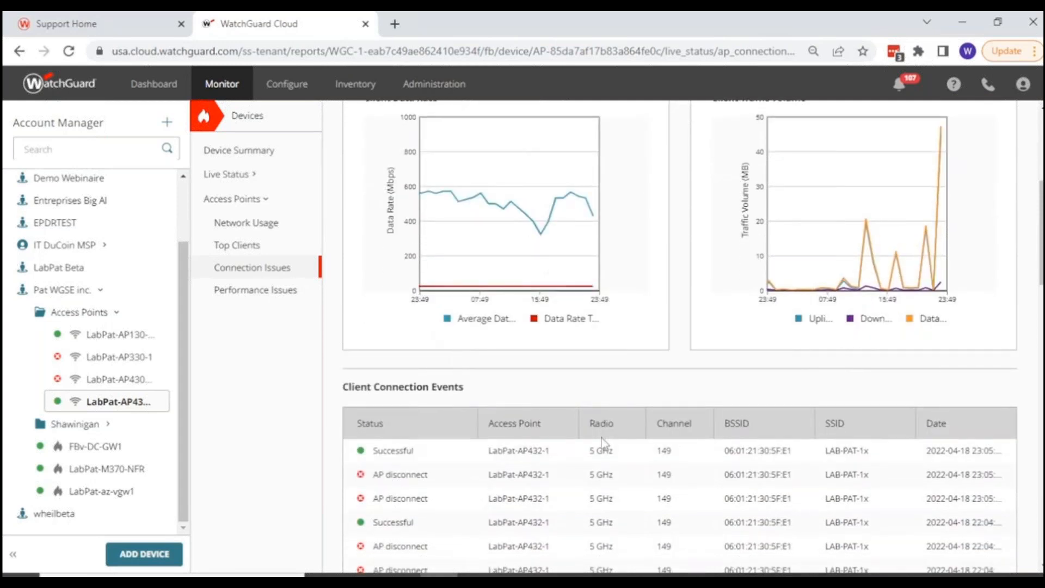
scroll(601, 438, "down", 1)
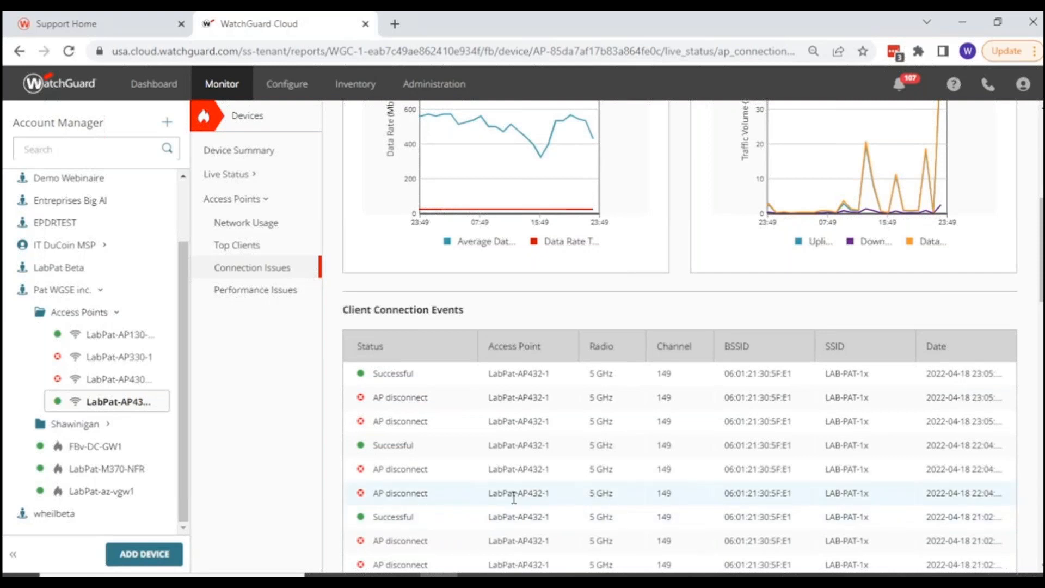
scroll(514, 497, "up", 2)
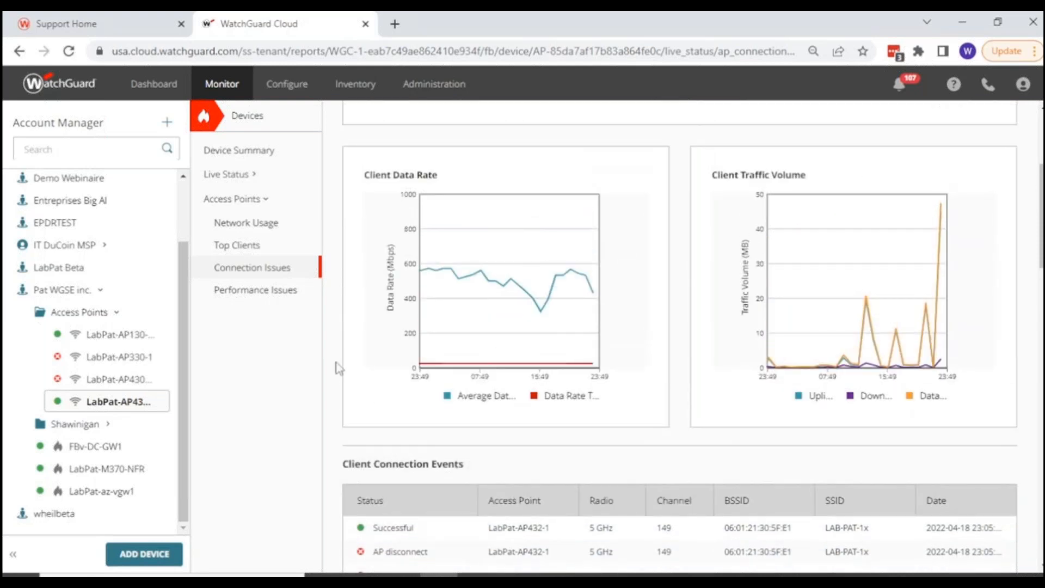
Review LabPat-AP432-1's Network Usage report and its hourly figures, narrowing the traffic chart to about 04:53 to 15:16.
left_click(224, 233)
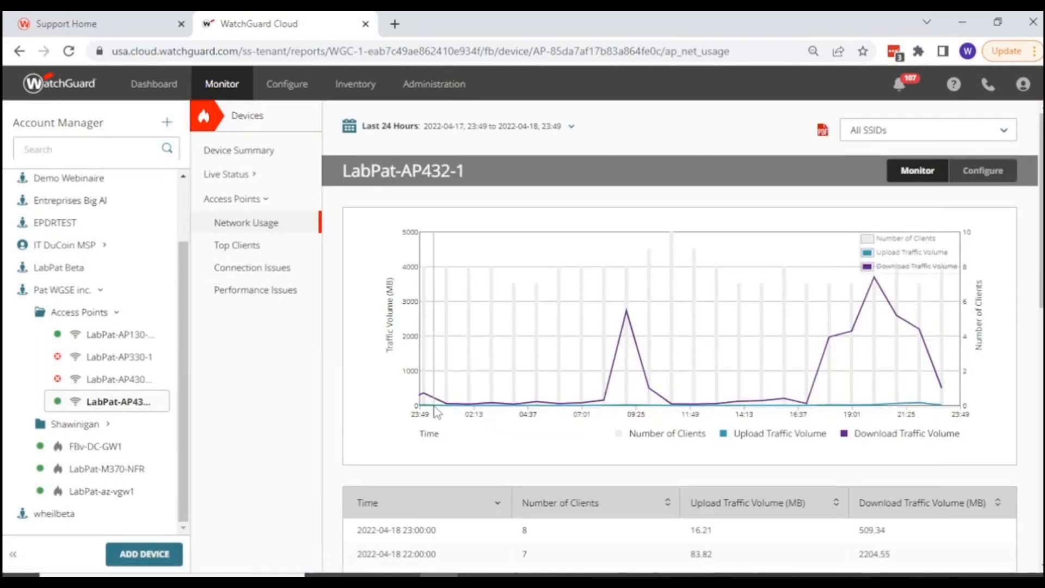
scroll(433, 412, "down", 2)
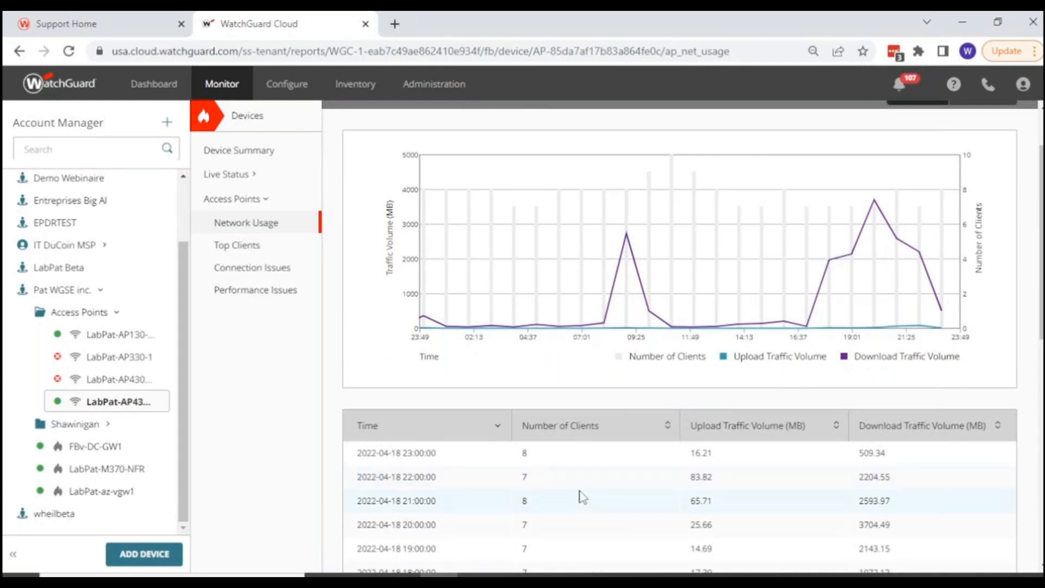
scroll(580, 495, "down", 2)
scroll(650, 436, "up", 4)
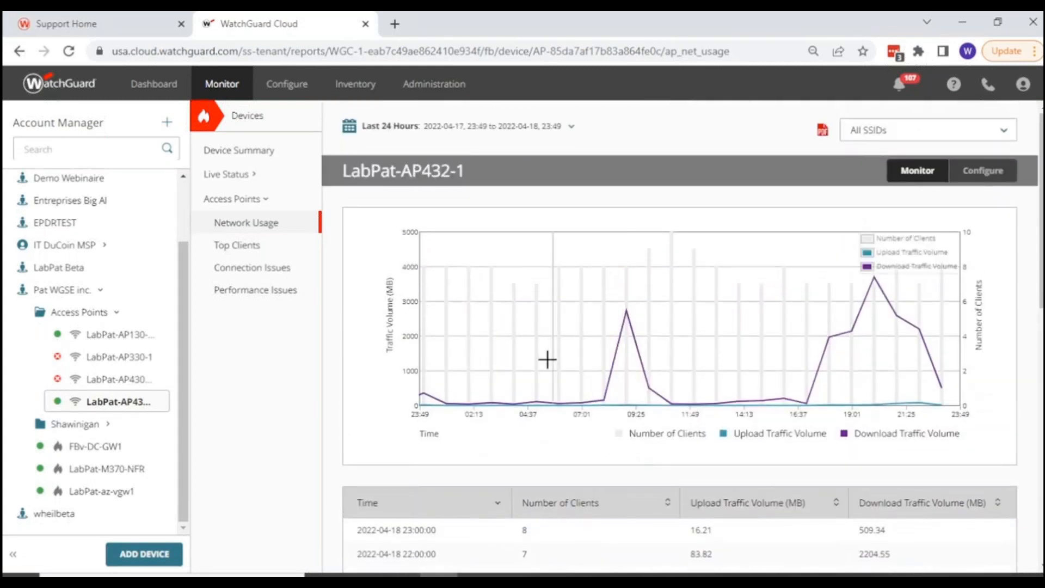
left_click_drag(534, 327, 767, 327)
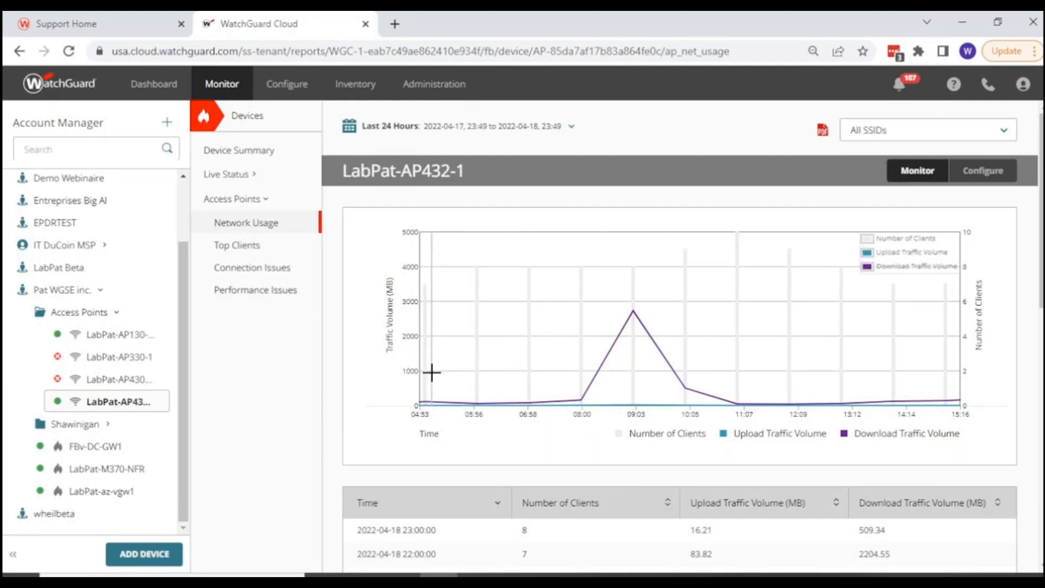
Review LabPat-AP432-1's Top Clients report with its full host table, and check the Connection Issues report again.
left_click(233, 251)
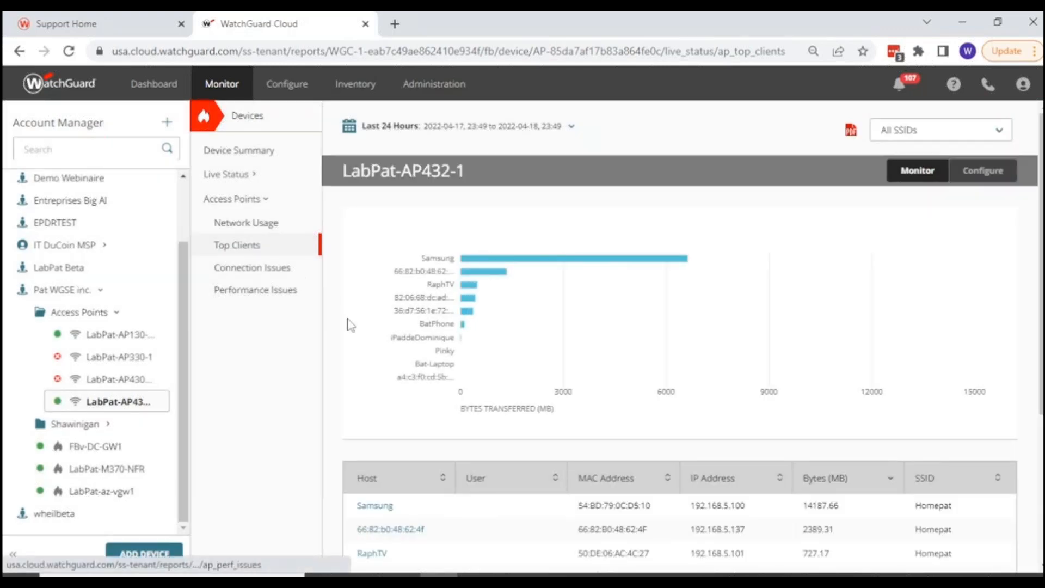
scroll(380, 362, "down", 2)
scroll(381, 366, "down", 2)
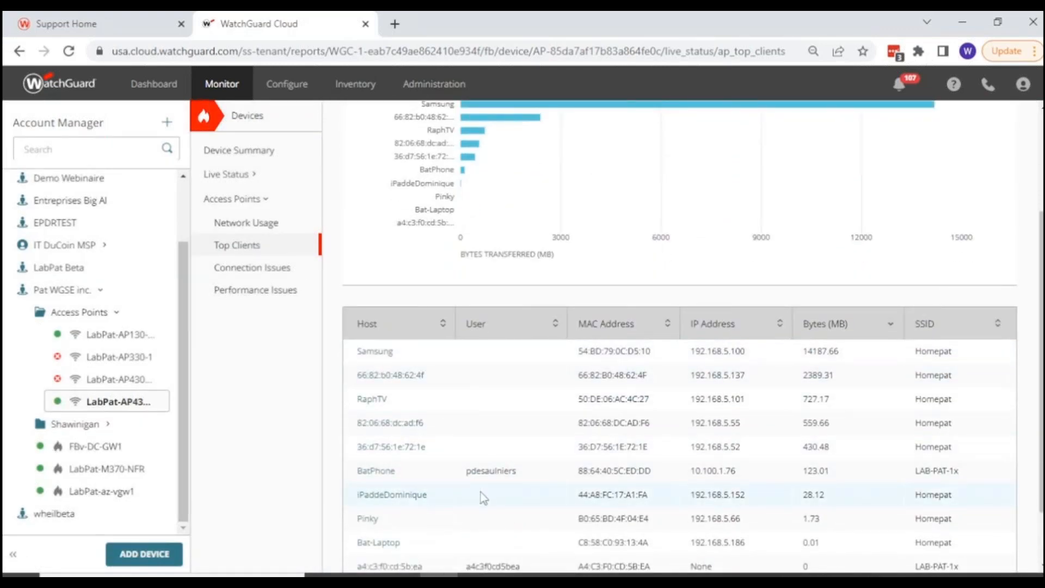
scroll(481, 493, "down", 2)
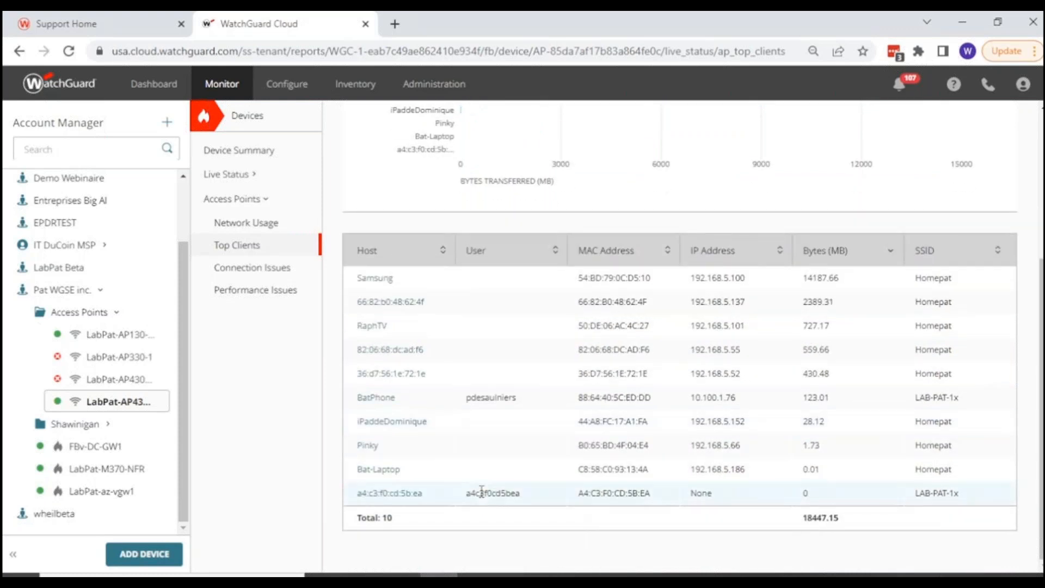
scroll(481, 497, "up", 4)
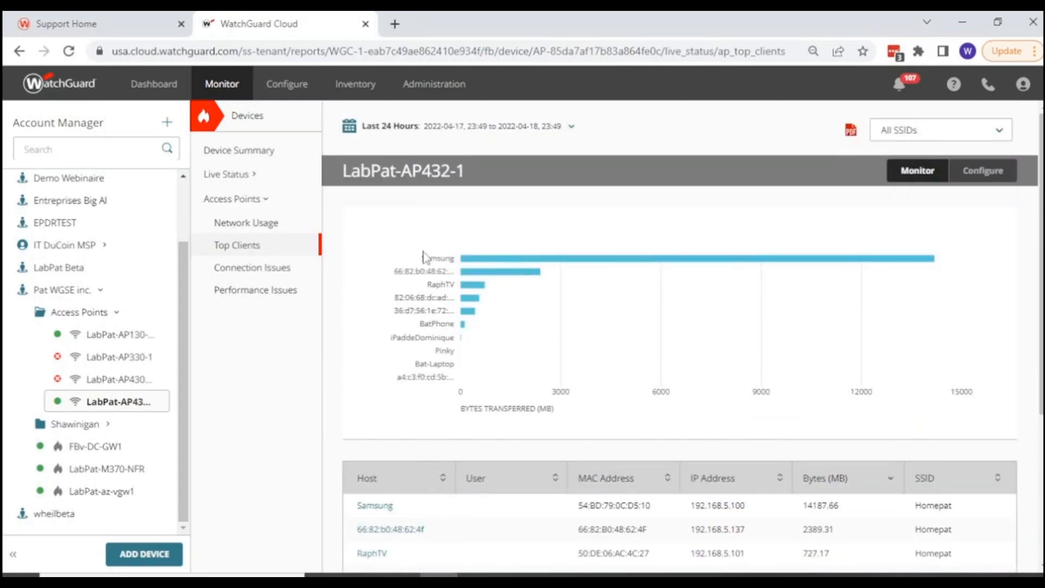
left_click(240, 272)
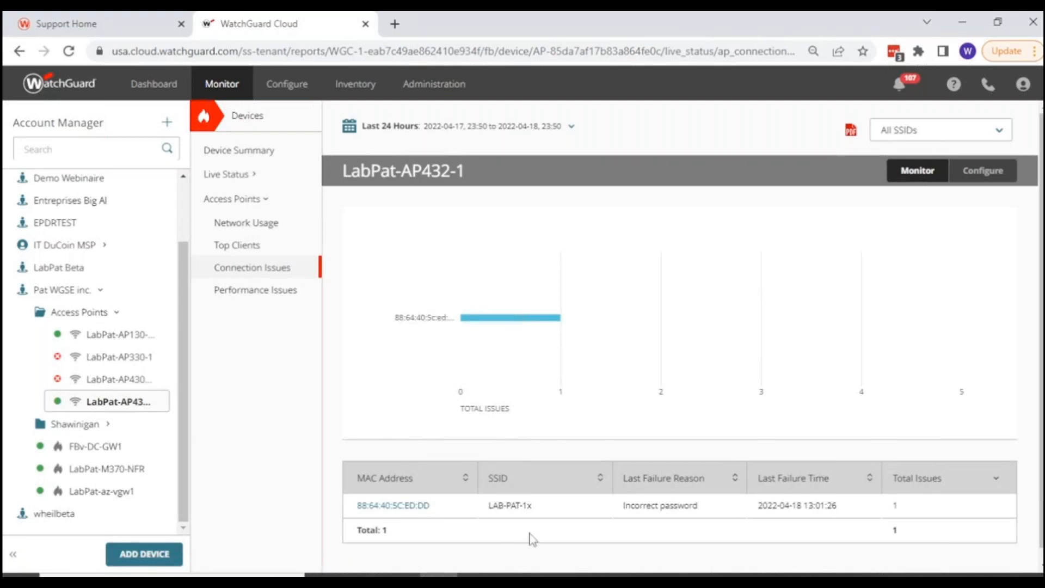
Examine LabPat-AP432-1's Performance Issues report for low RSSI and low data rate by hour, narrowing the chart to about 09:26 to 21:40.
left_click(231, 296)
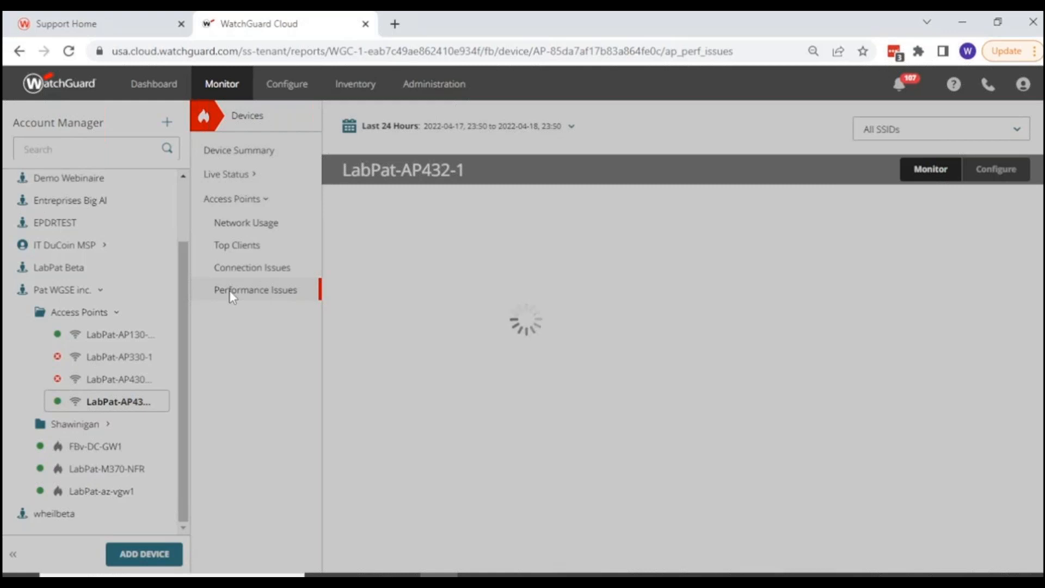
scroll(480, 511, "down", 2)
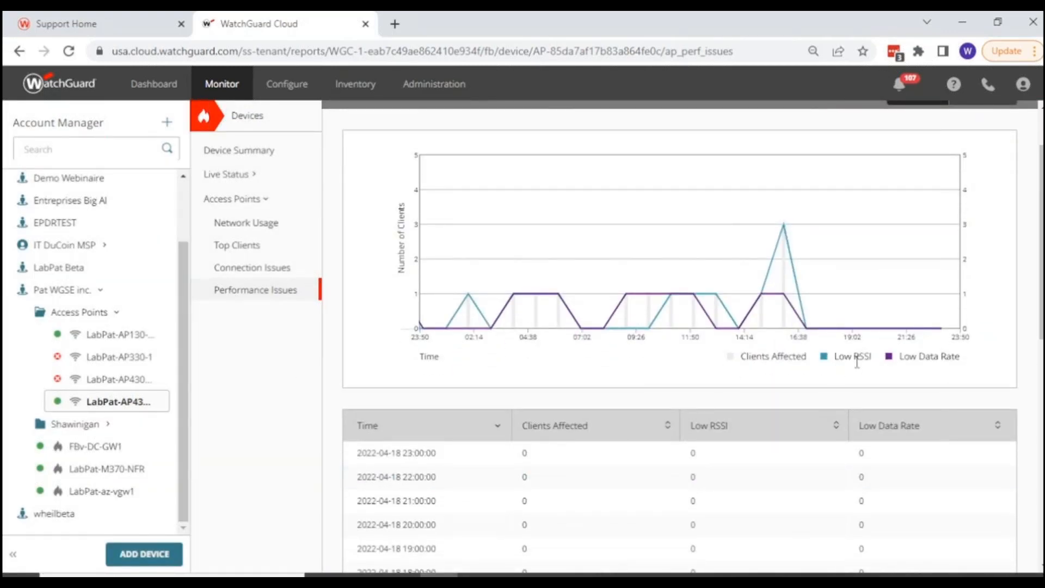
left_click_drag(636, 243, 910, 275)
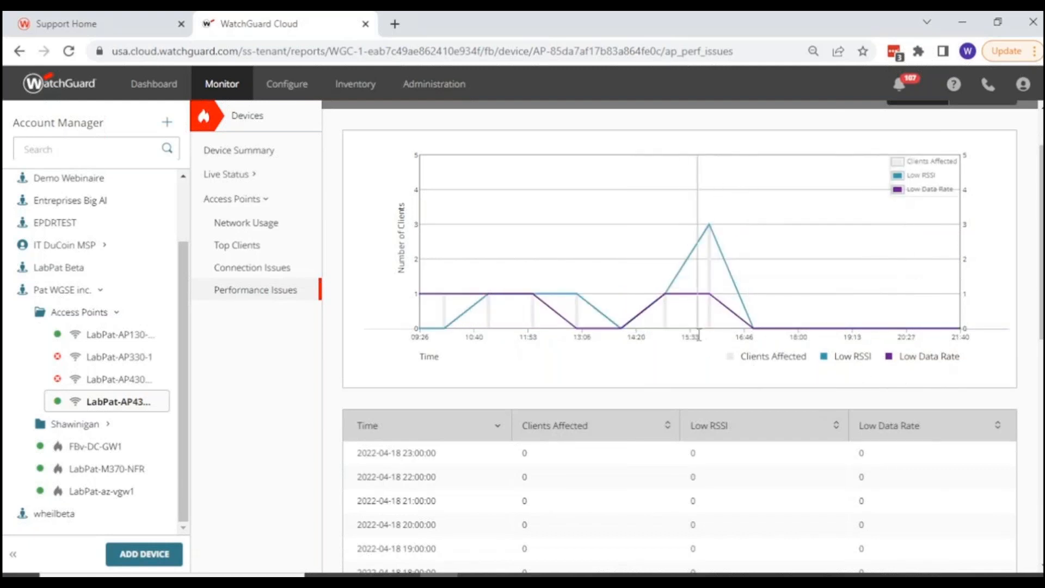
scroll(705, 351, "down", 3)
scroll(706, 351, "down", 4)
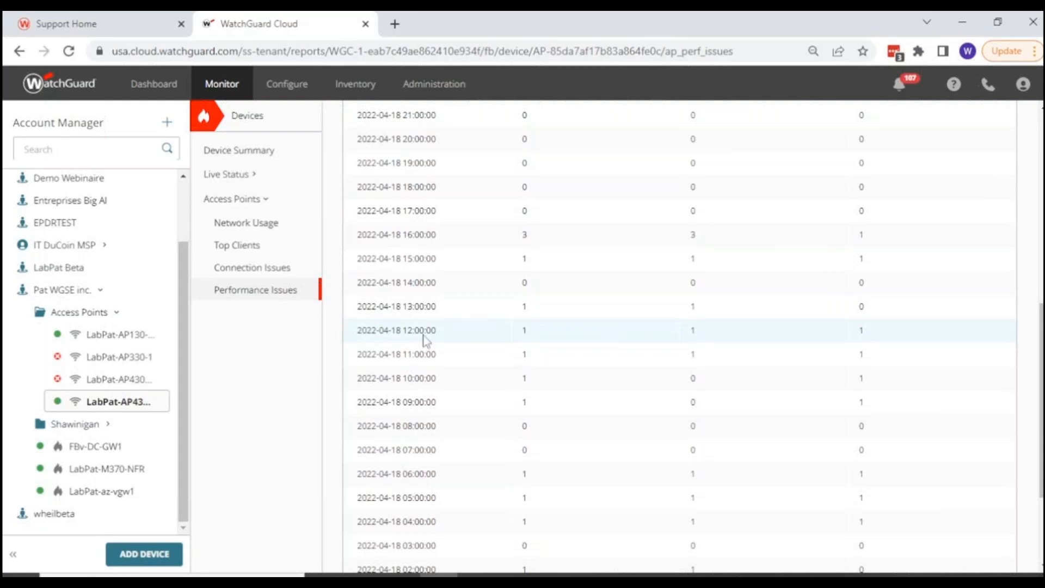
View LabPat-AP432-1's live client list and check each client's upload, download and connection time.
left_click(225, 174)
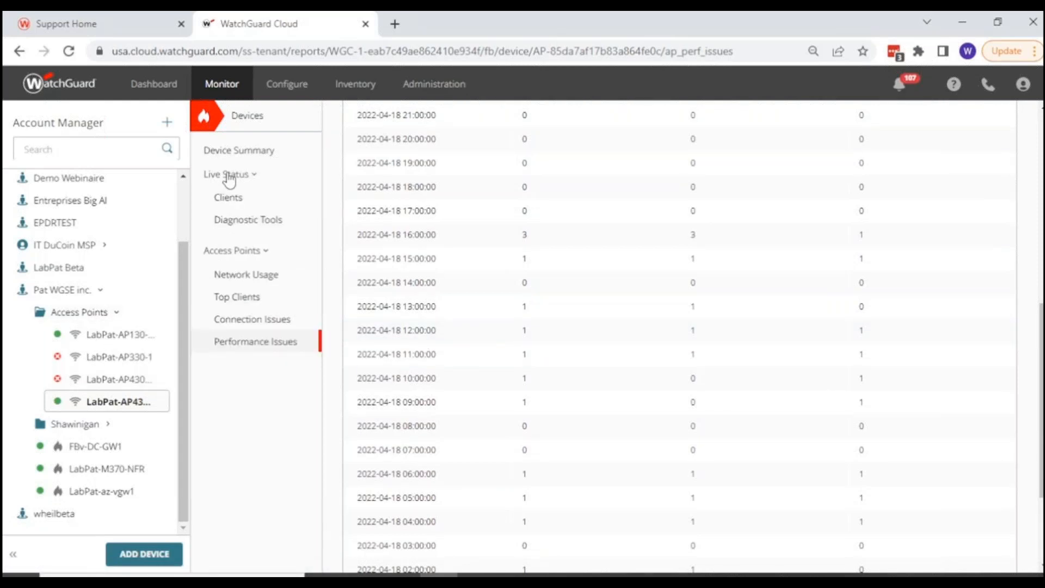
left_click(228, 202)
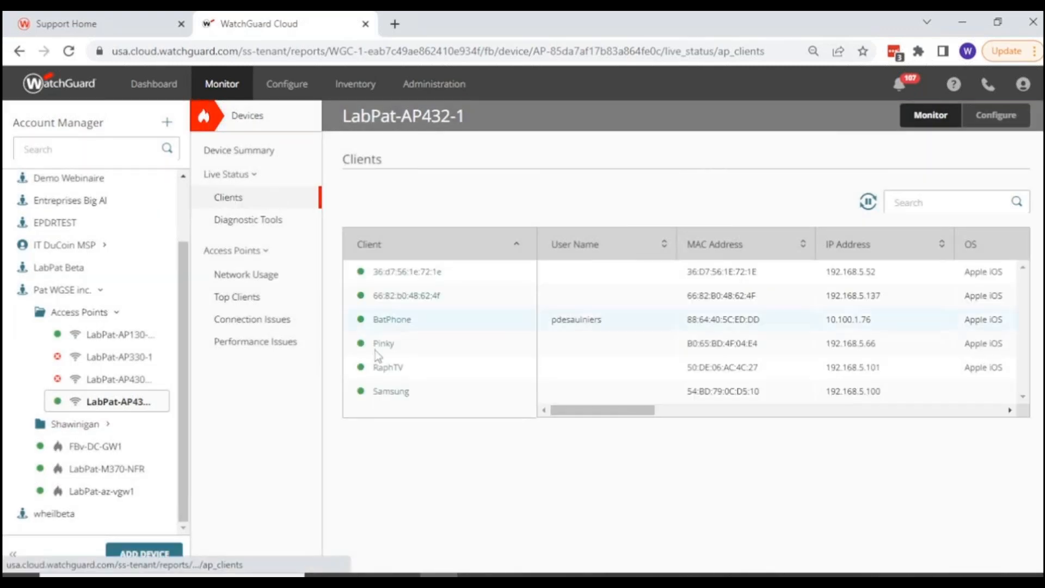
left_click_drag(621, 411, 895, 414)
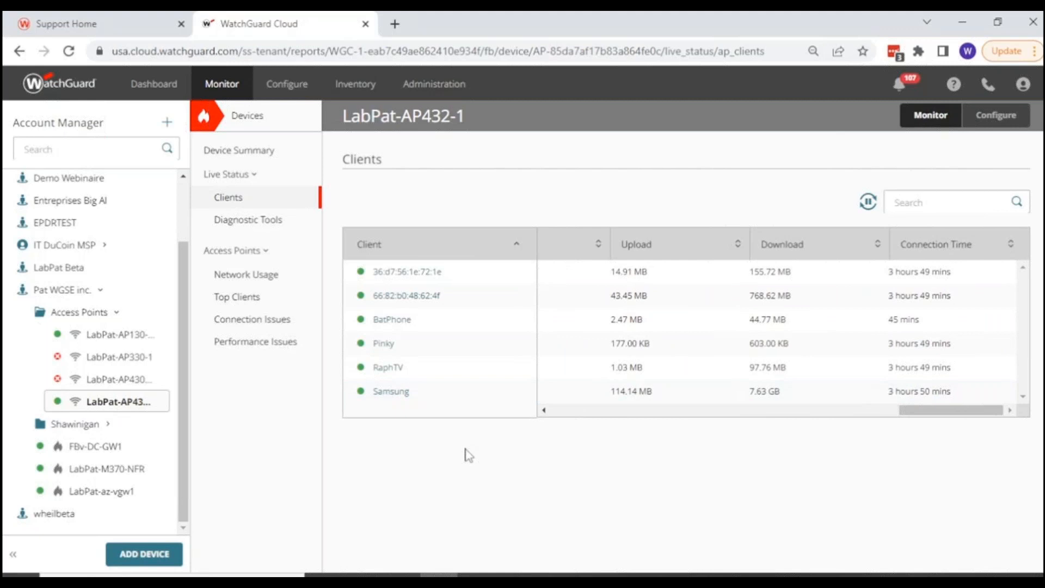